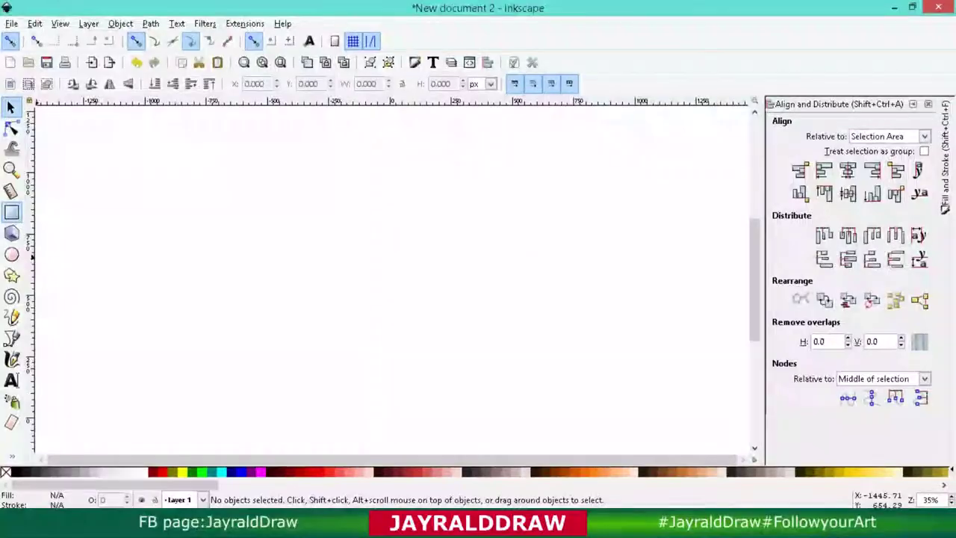
Draw a black, outline-free rectangle sized 1280 × 720 px.
left_click_drag(271, 226, 354, 280)
key("s")
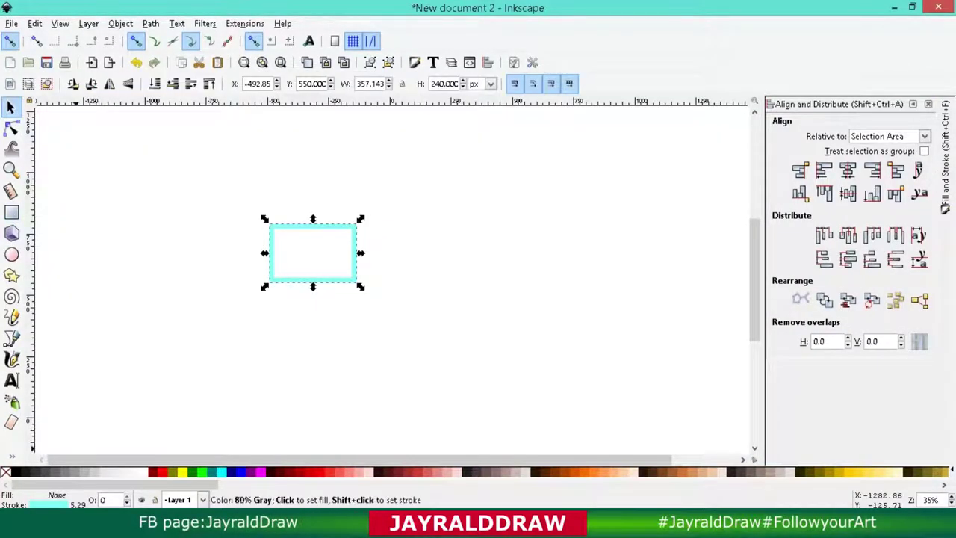
left_click(22, 475)
left_click(6, 472, "shift")
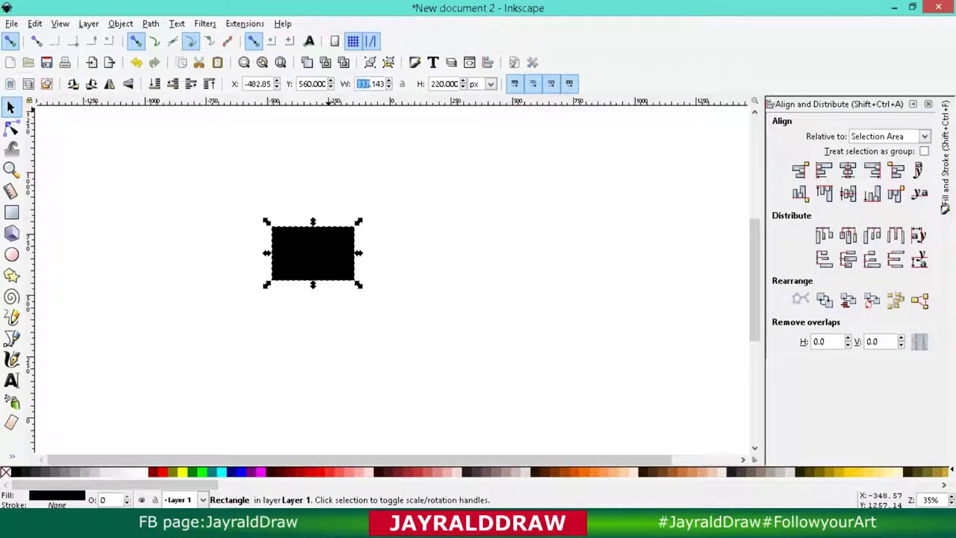
type("80")
key("Return")
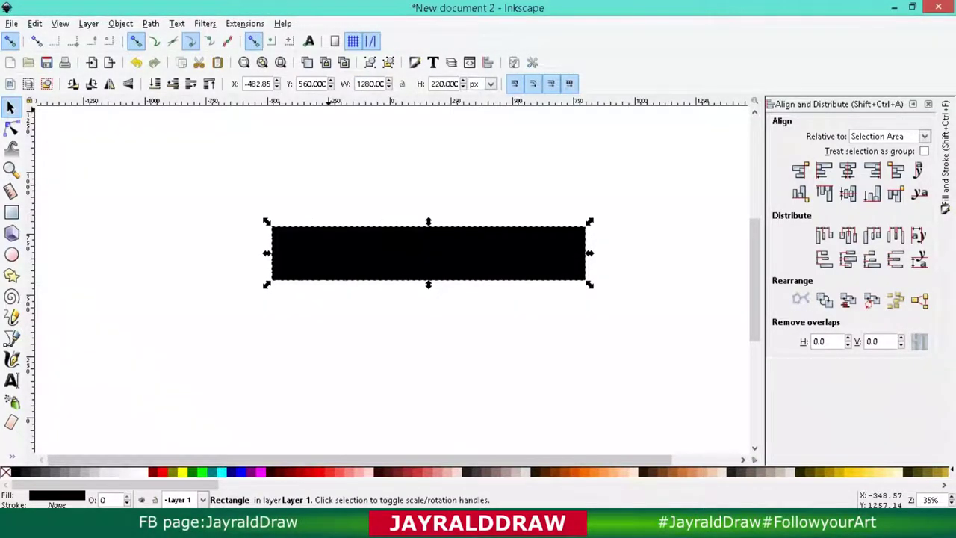
type("720")
key("Return")
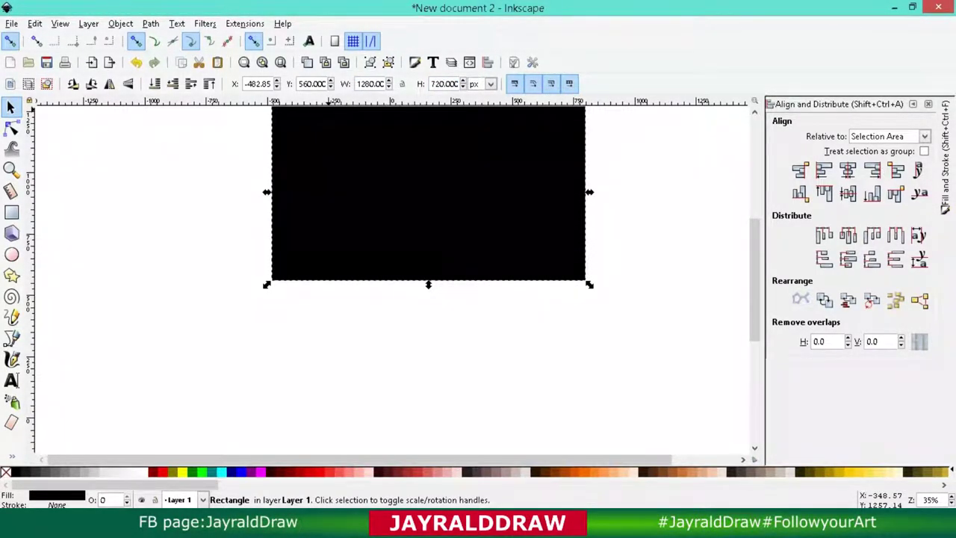
Move the rectangle and give it a near-black purple #170B28 fill.
mouse_move(501, 144)
left_mouse_down()
mouse_move(459, 250)
mouse_move(466, 214)
left_mouse_up()
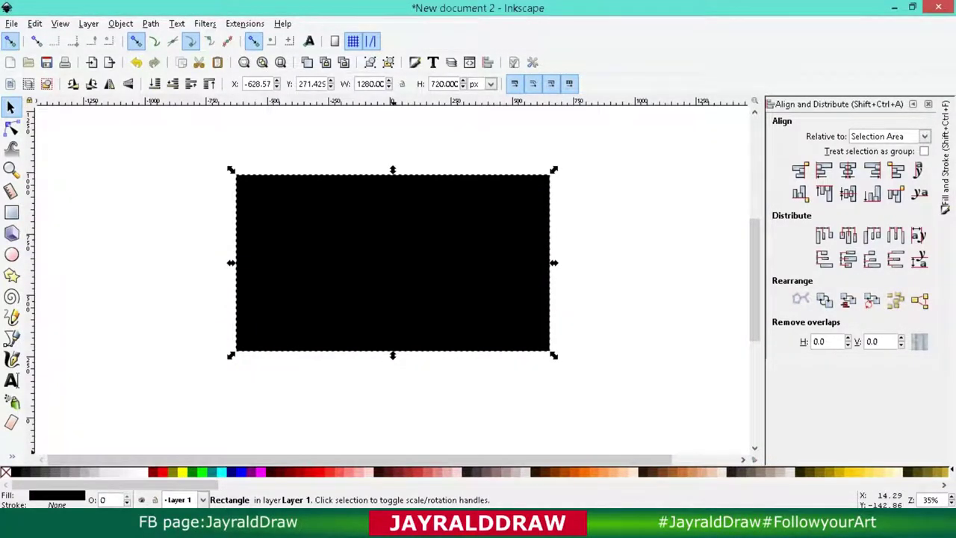
scroll(478, 472, "down", 5)
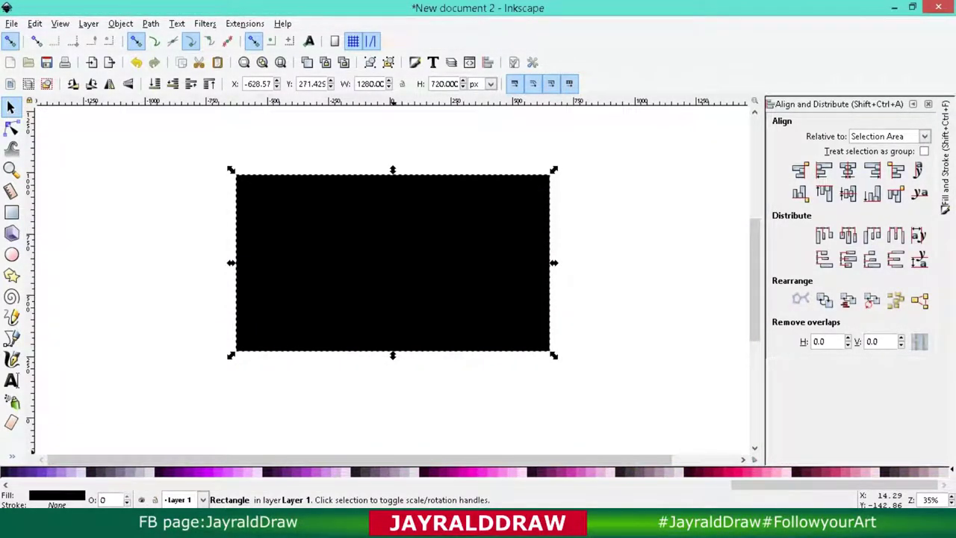
scroll(478, 472, "up", 2)
scroll(478, 472, "up", 2)
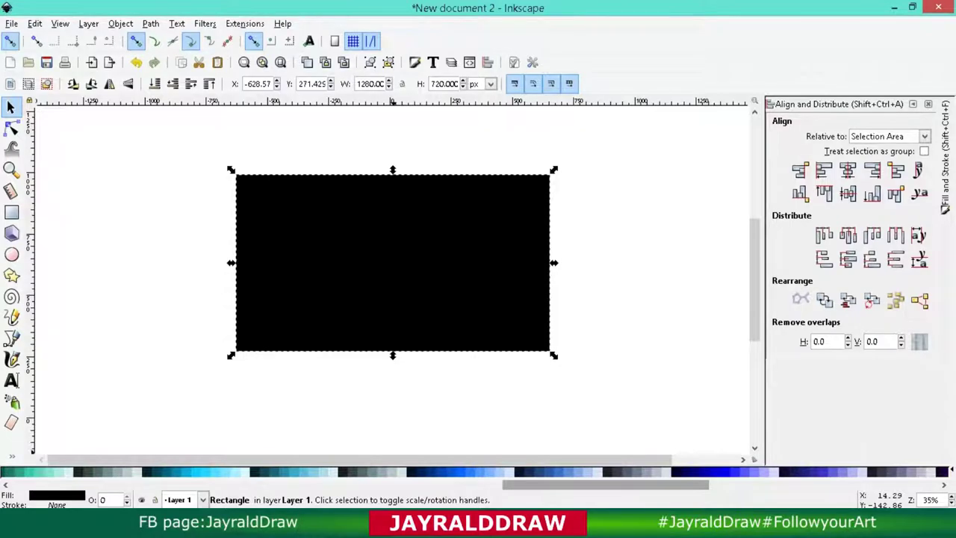
scroll(478, 472, "up", 1)
scroll(478, 472, "up", 1)
scroll(478, 472, "down", 1)
scroll(478, 471, "down", 2)
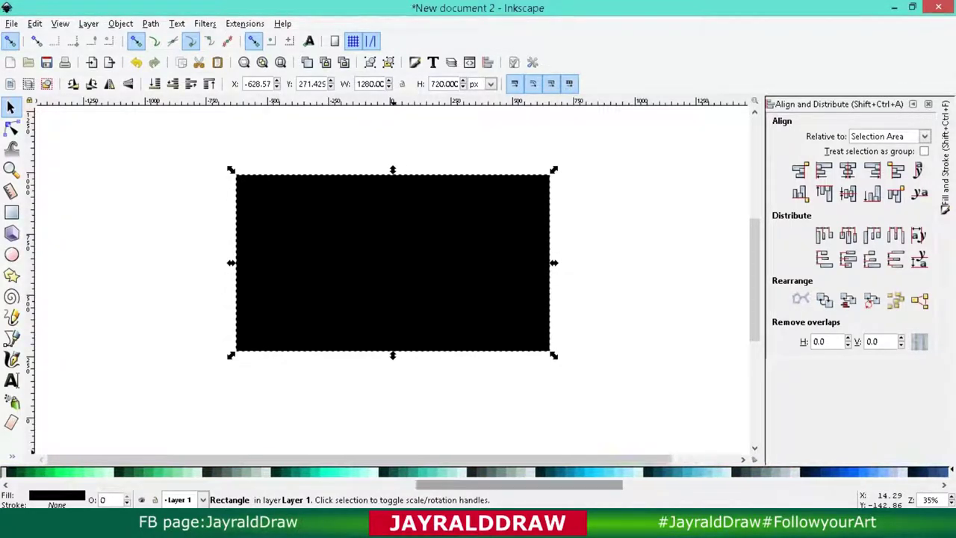
scroll(478, 472, "down", 2)
scroll(478, 472, "down", 1)
scroll(478, 472, "down", 1)
scroll(478, 471, "down", 1)
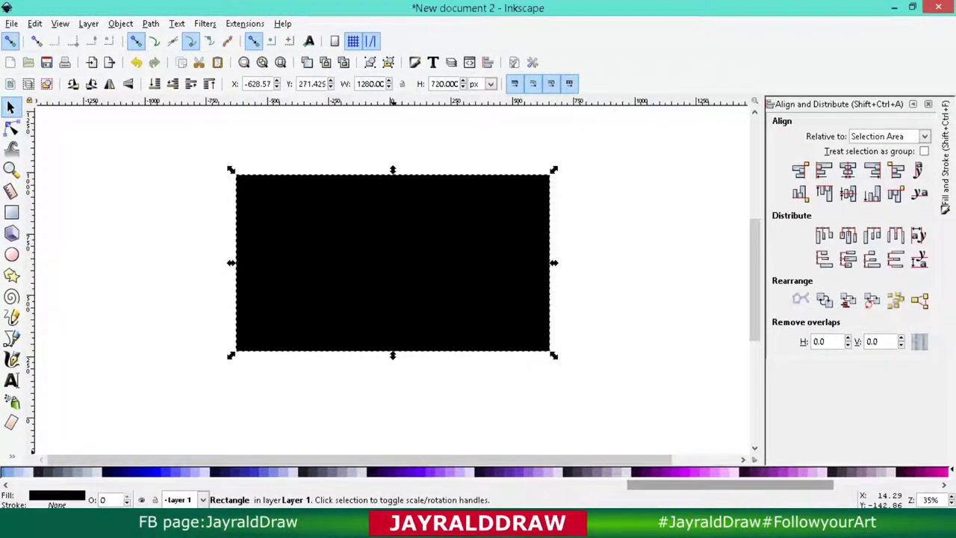
scroll(478, 472, "down", 1)
left_click(419, 472)
left_click(493, 472)
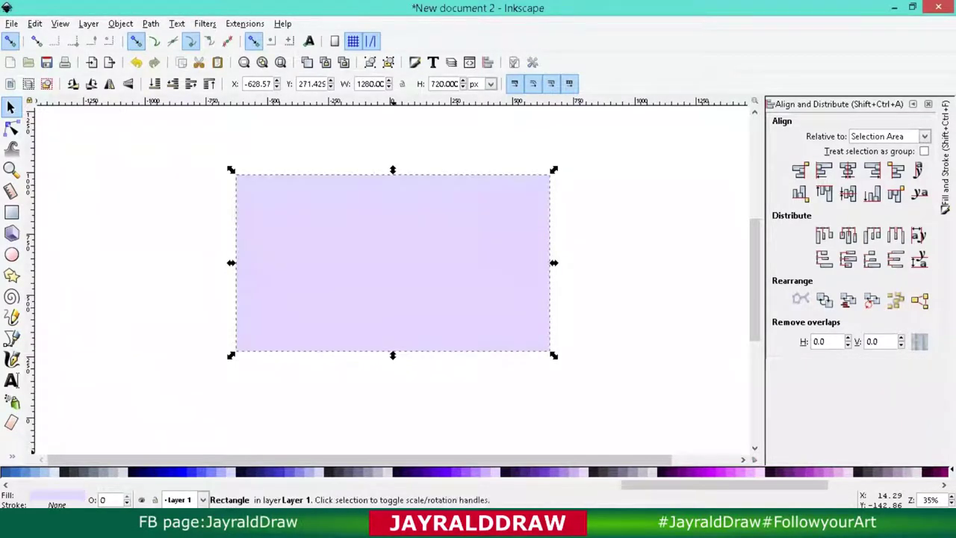
left_click(526, 471)
Zoom to fit the whole page and close the Align panel.
scroll(526, 474, "up", 2)
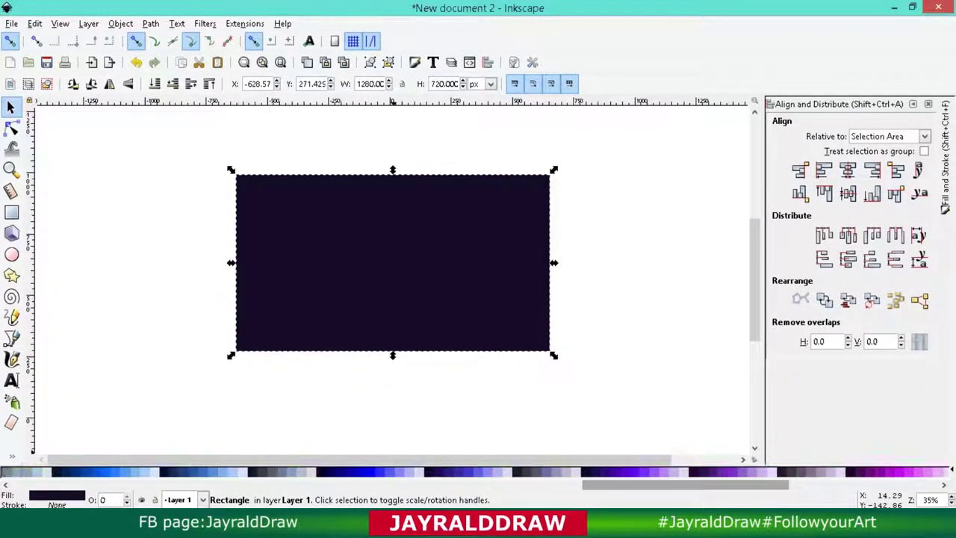
scroll(526, 473, "up", 2)
mouse_move(409, 271)
left_mouse_down()
mouse_move(431, 269)
mouse_move(435, 258)
left_mouse_up()
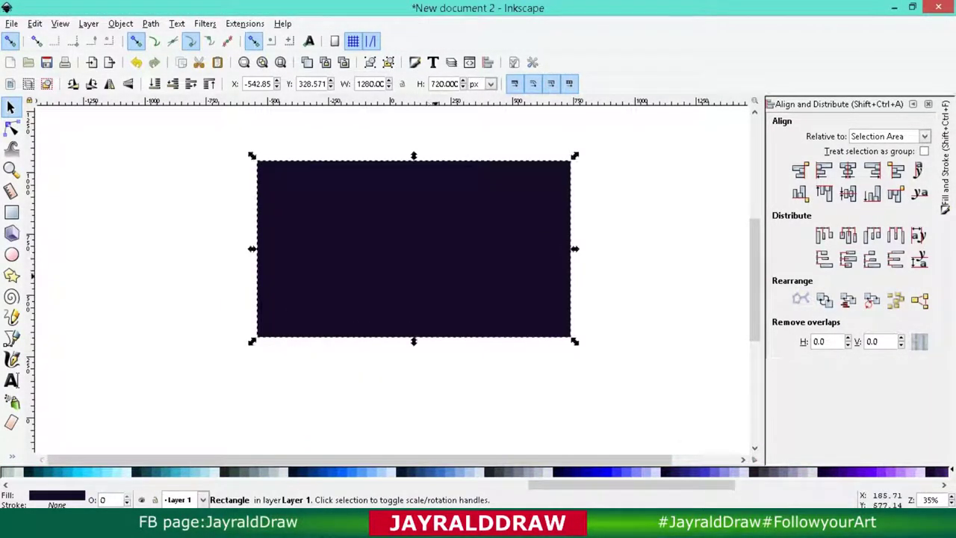
key("5")
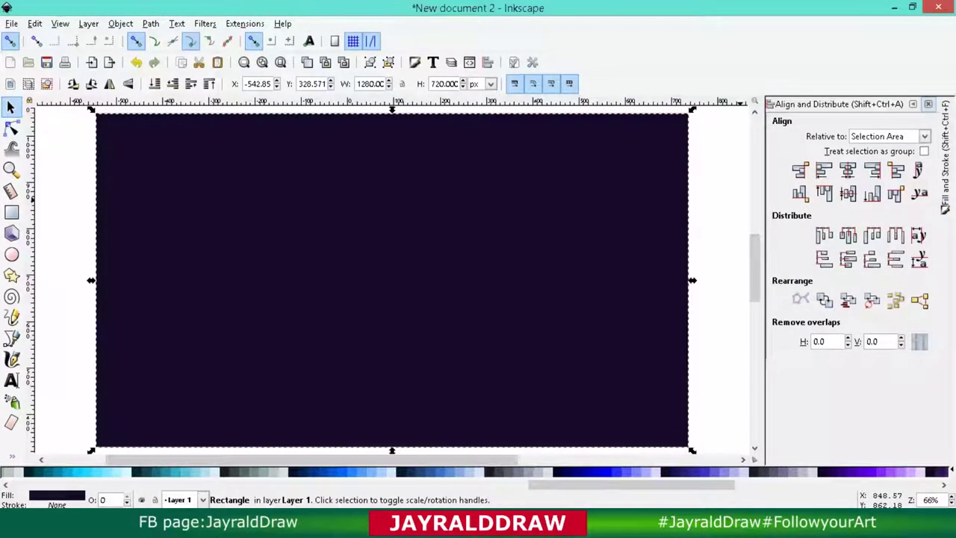
key("F12")
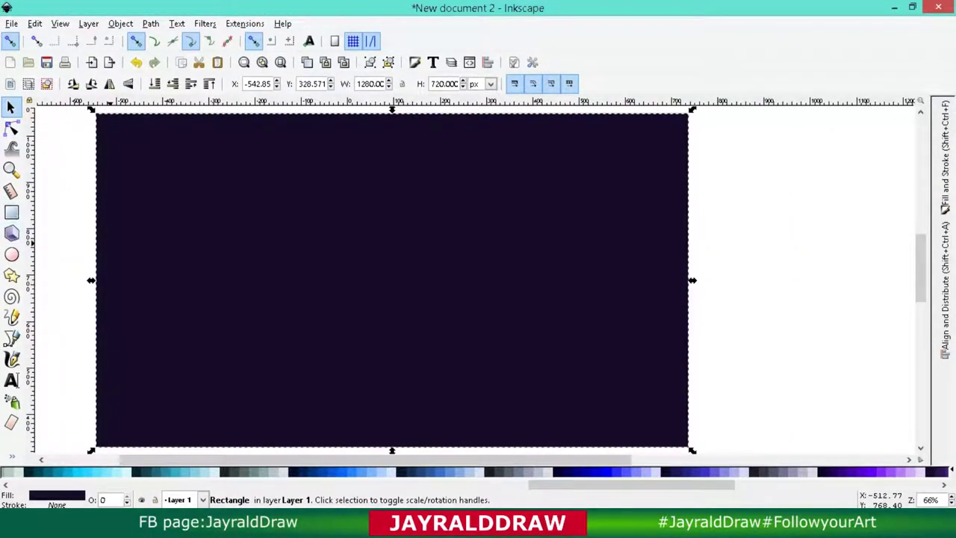
Draw a purple #7F2AFF rectangle and move it to the page centre.
left_click(12, 212)
left_click_drag(135, 149, 439, 337)
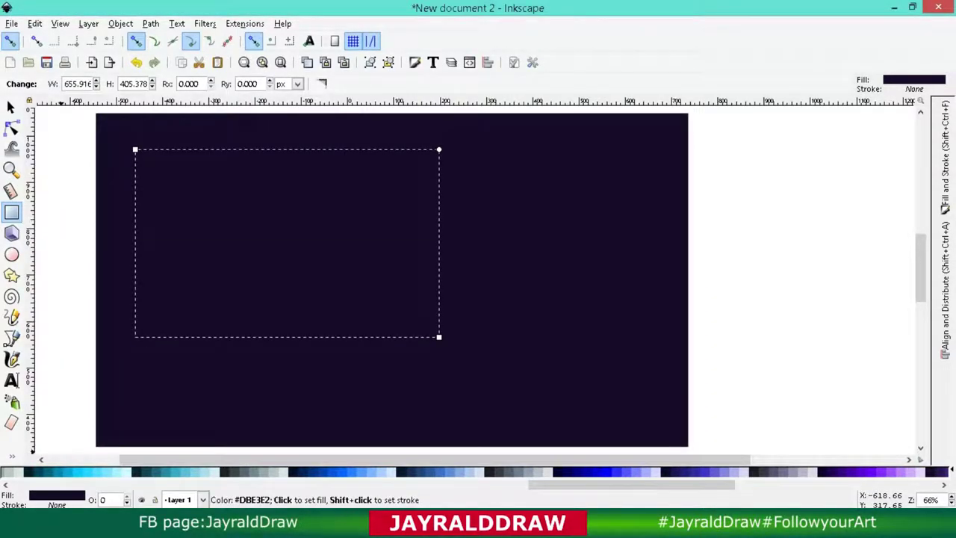
left_click(124, 472)
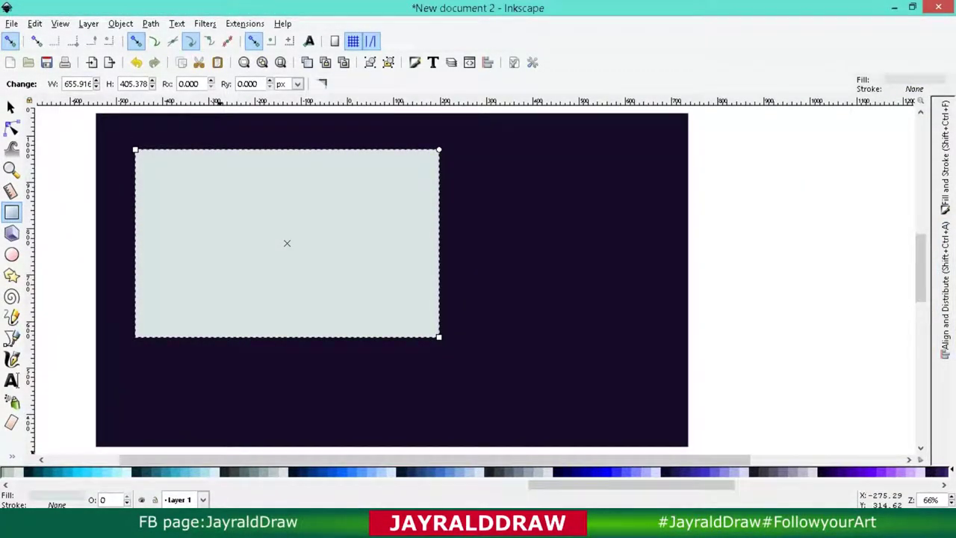
scroll(478, 472, "down", 2)
scroll(478, 471, "down", 2)
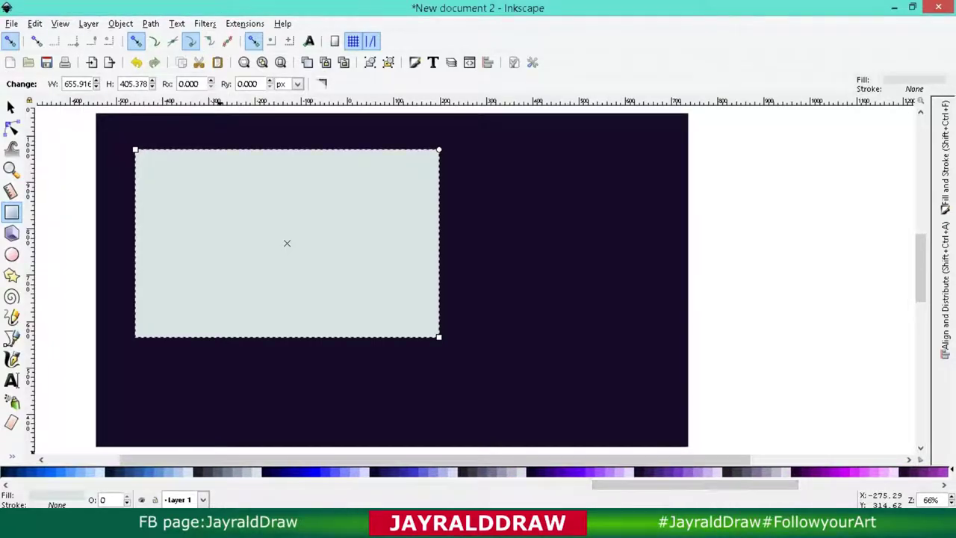
left_click(750, 471)
scroll(750, 471, "up", 1)
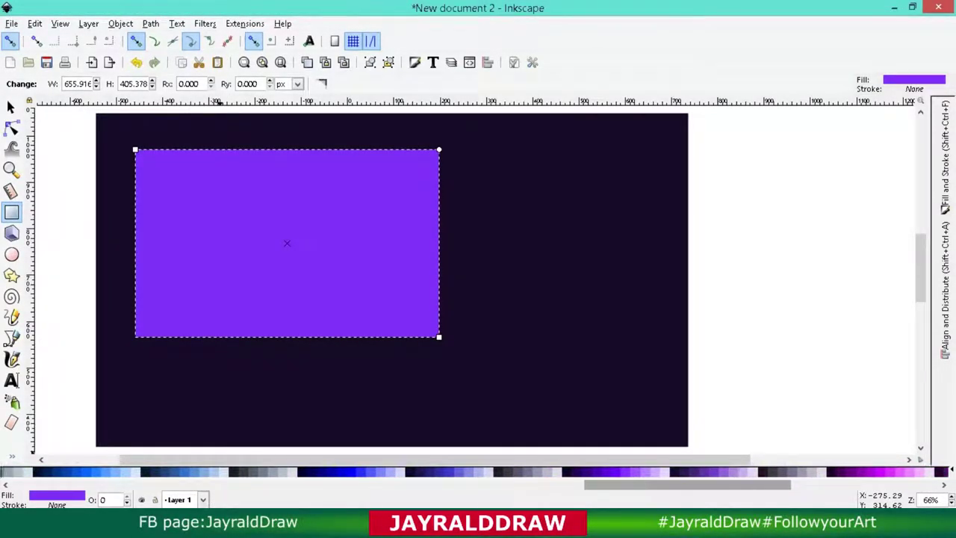
scroll(750, 471, "up", 2)
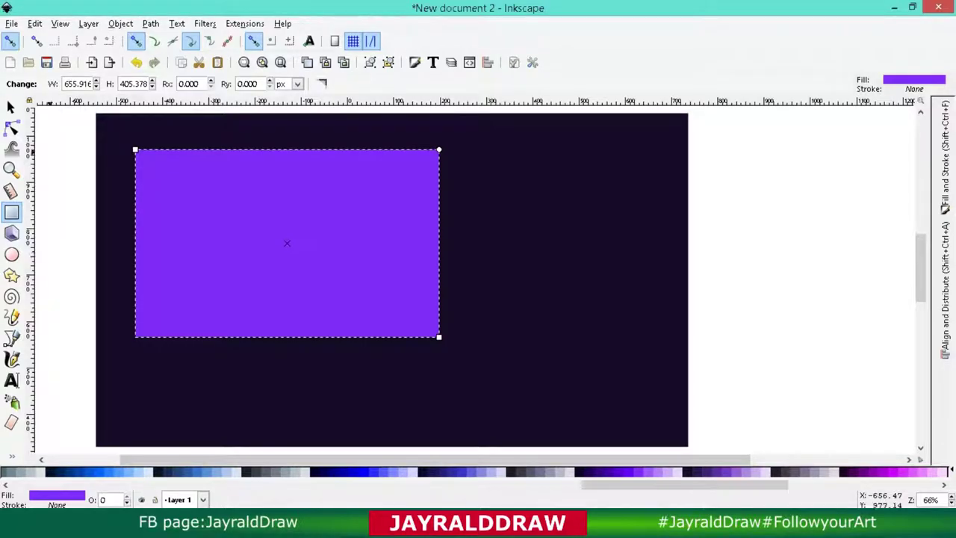
key("s")
left_click_drag(222, 300, 330, 332)
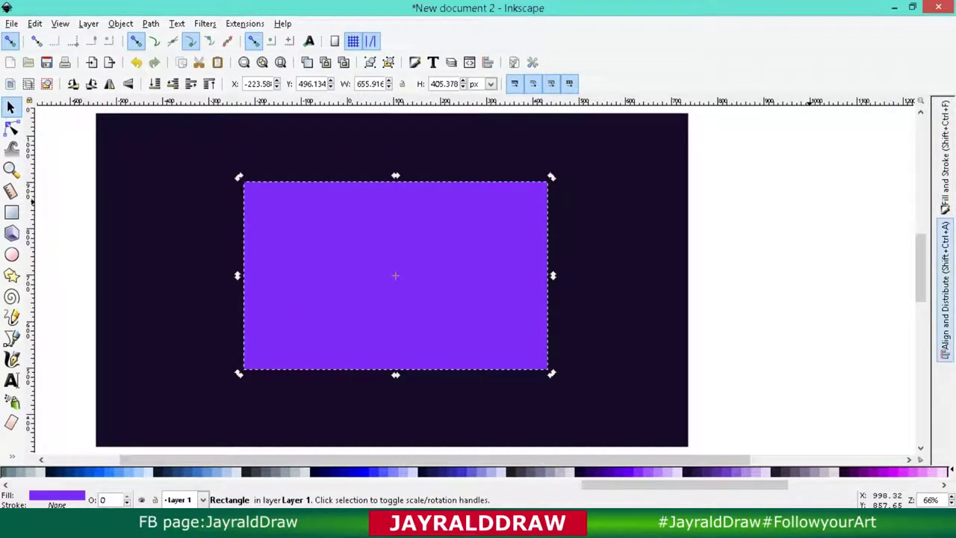
Remove the rectangle's fill and give it a flat lilac outline using the Hue slider.
left_click(944, 157)
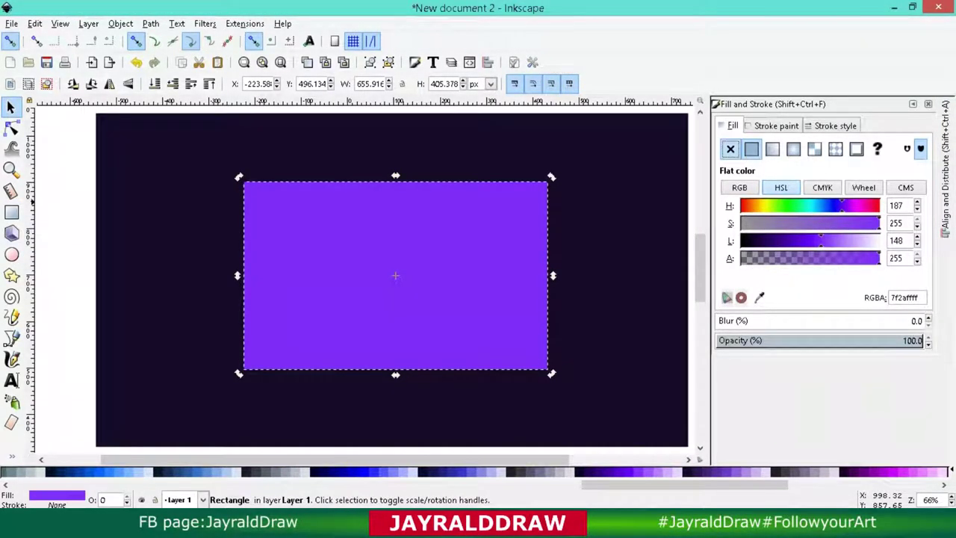
left_click(730, 149)
left_click(776, 125)
left_click(751, 149)
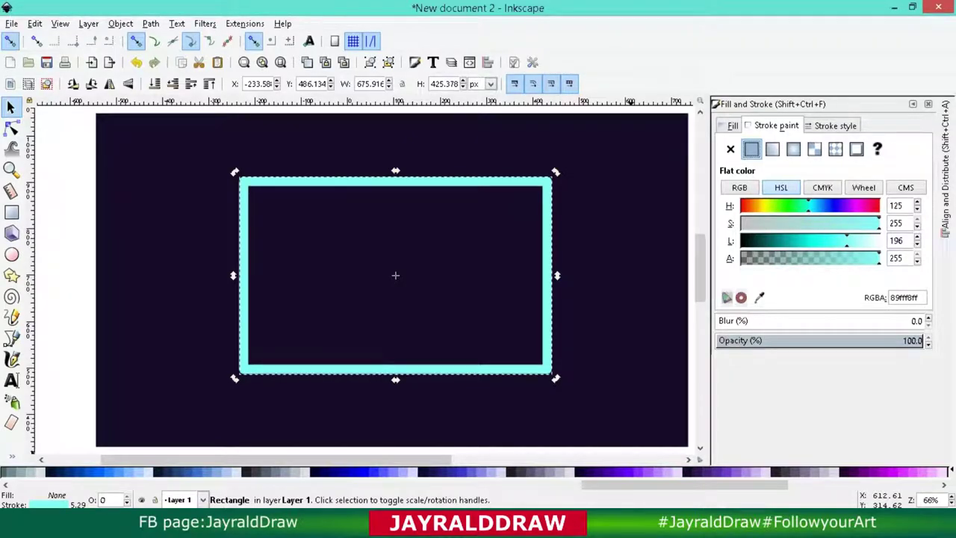
left_click(854, 206)
left_click_drag(853, 205, 845, 205)
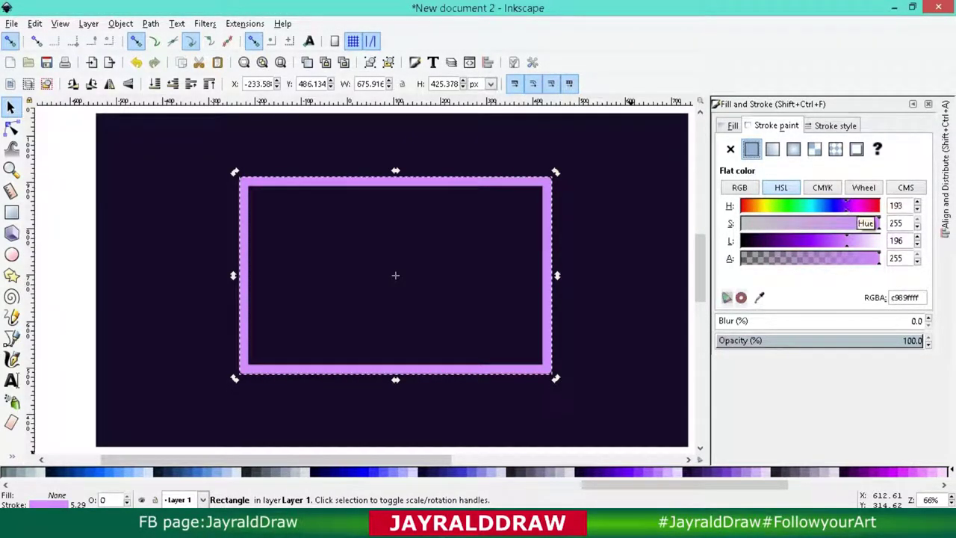
left_click(854, 205)
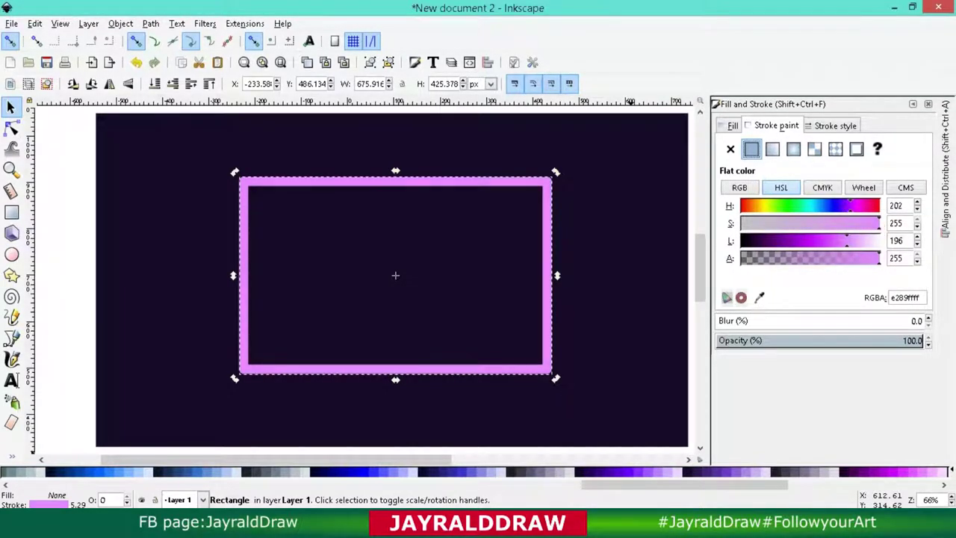
left_click_drag(854, 206, 850, 206)
left_click(912, 103)
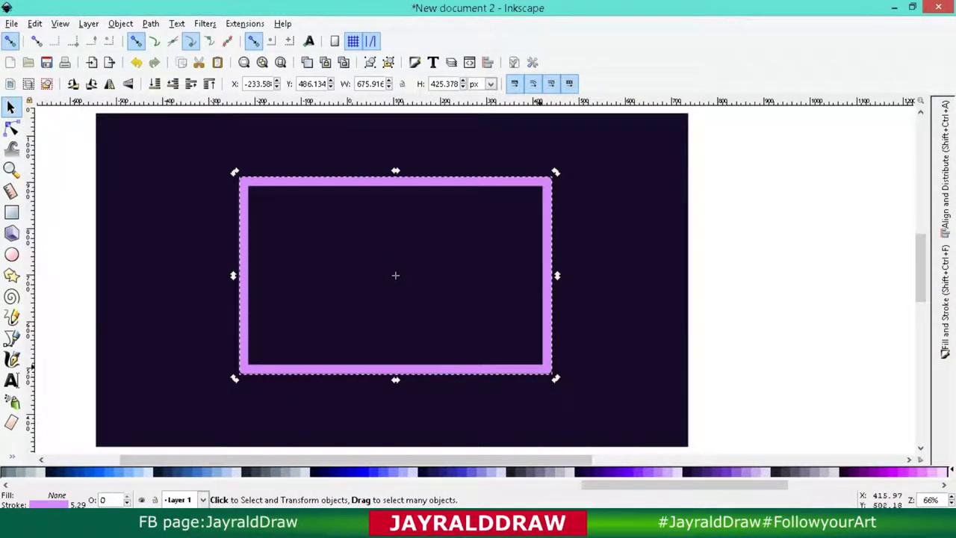
Shrink the outlined rectangle into a smaller square and reposition it.
left_click(550, 368)
left_click_drag(555, 378, 513, 350)
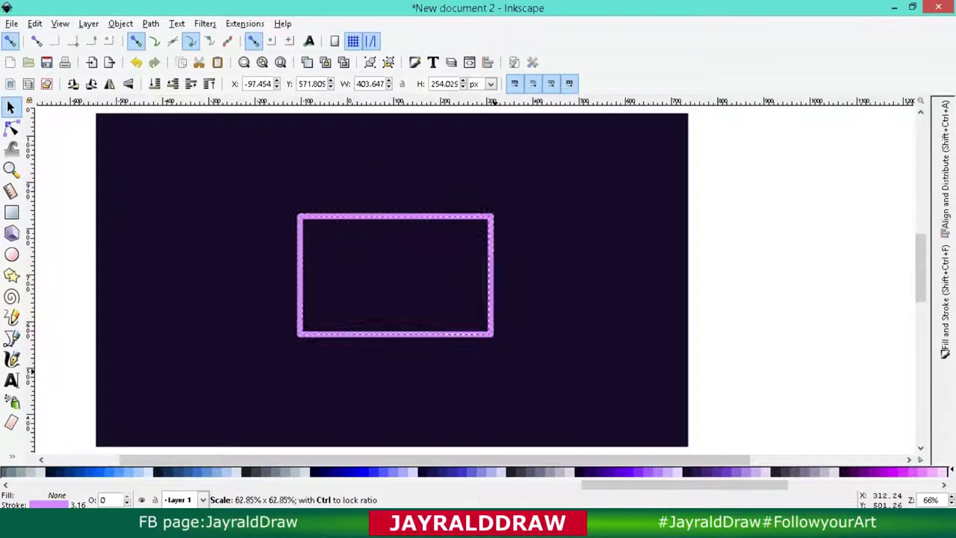
left_click_drag(513, 276, 482, 219)
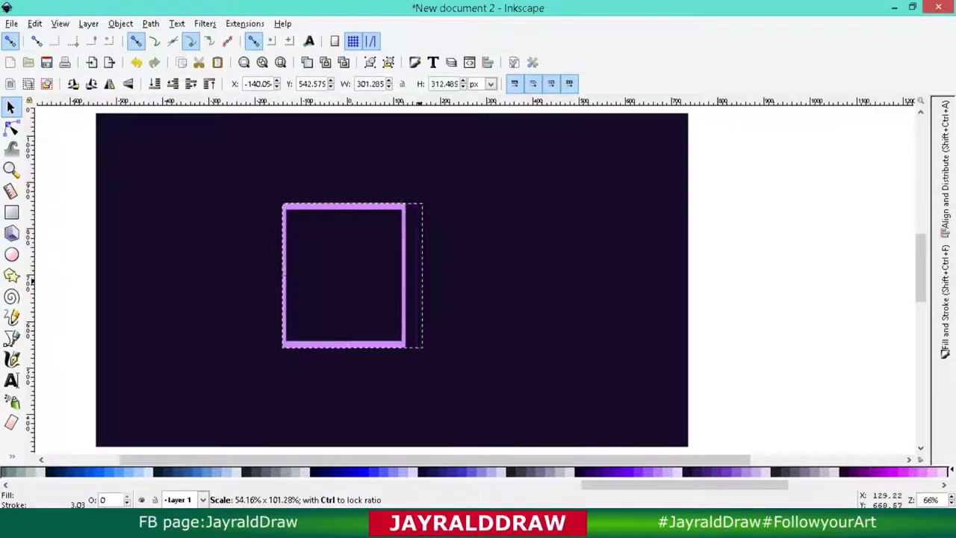
left_click_drag(482, 219, 424, 243)
left_click_drag(449, 298, 376, 261)
mouse_move(379, 314)
left_mouse_down()
mouse_move(360, 290)
mouse_move(450, 333)
left_mouse_up()
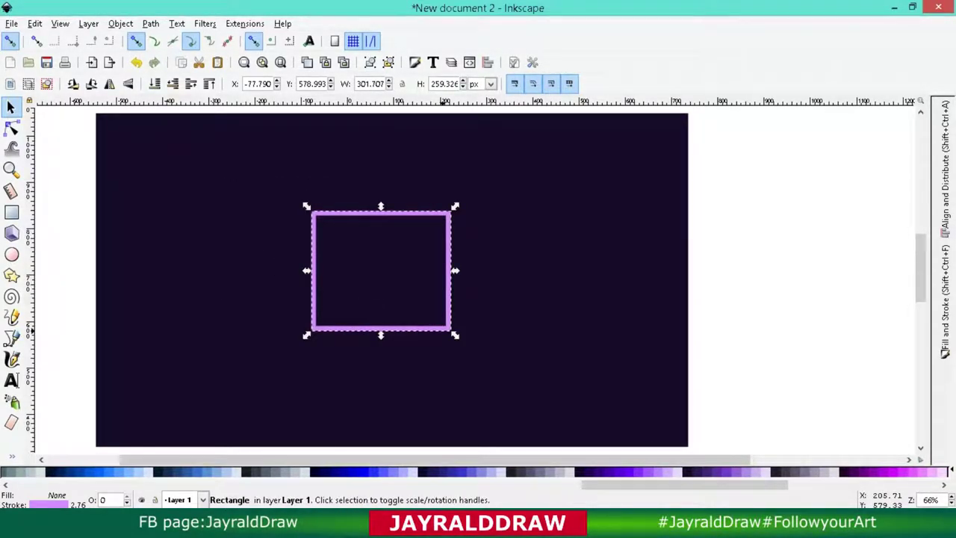
Set the square's stroke width to 20 px, then reselect the outlined square.
left_click(945, 299)
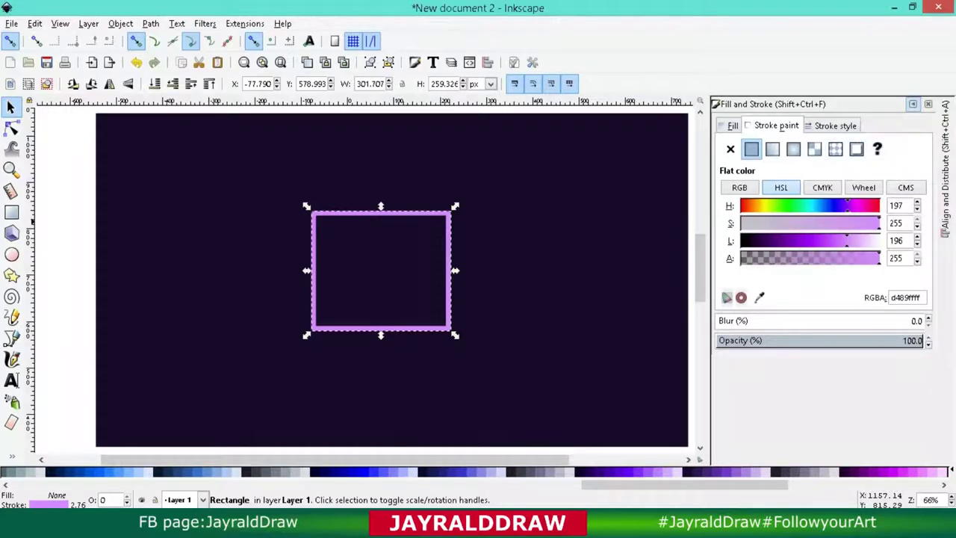
left_click(835, 126)
left_click(862, 147)
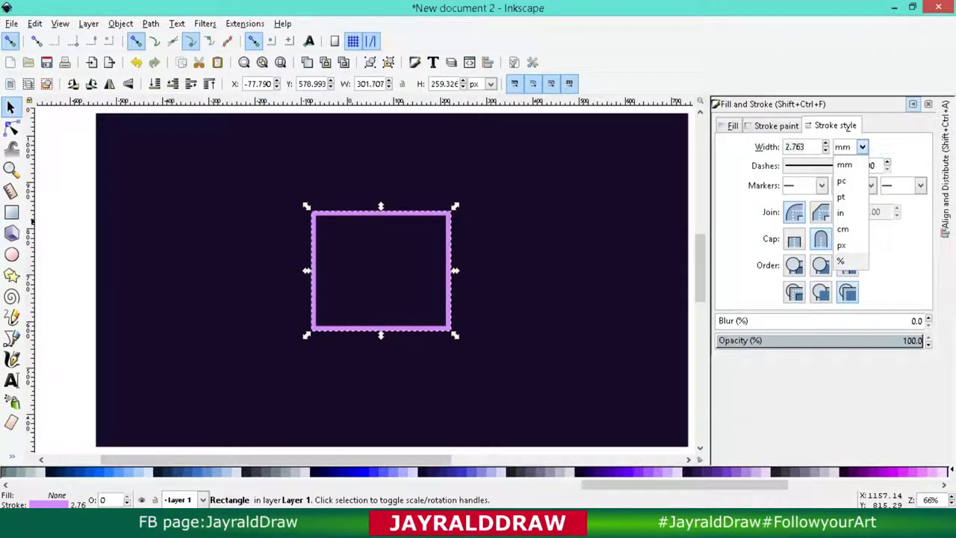
left_click(841, 245)
type("20")
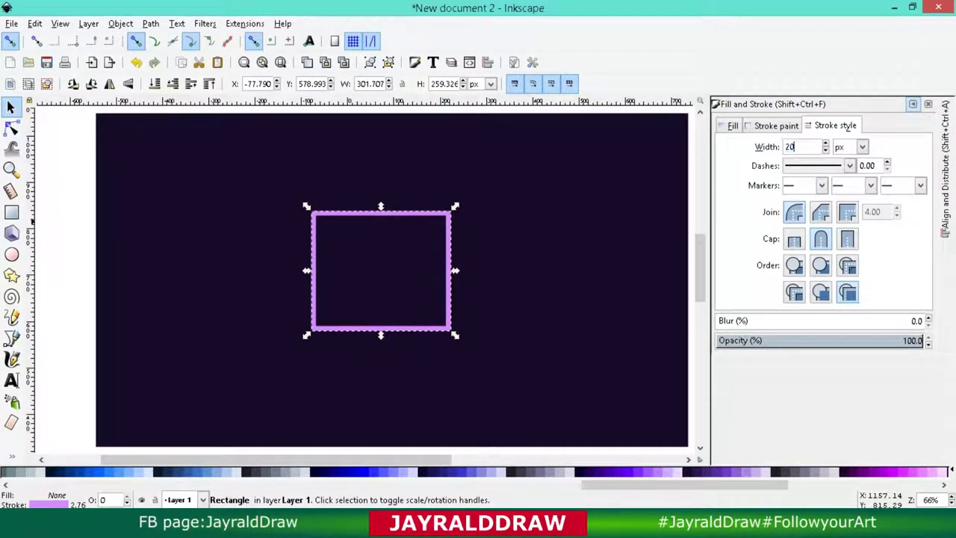
key("Return")
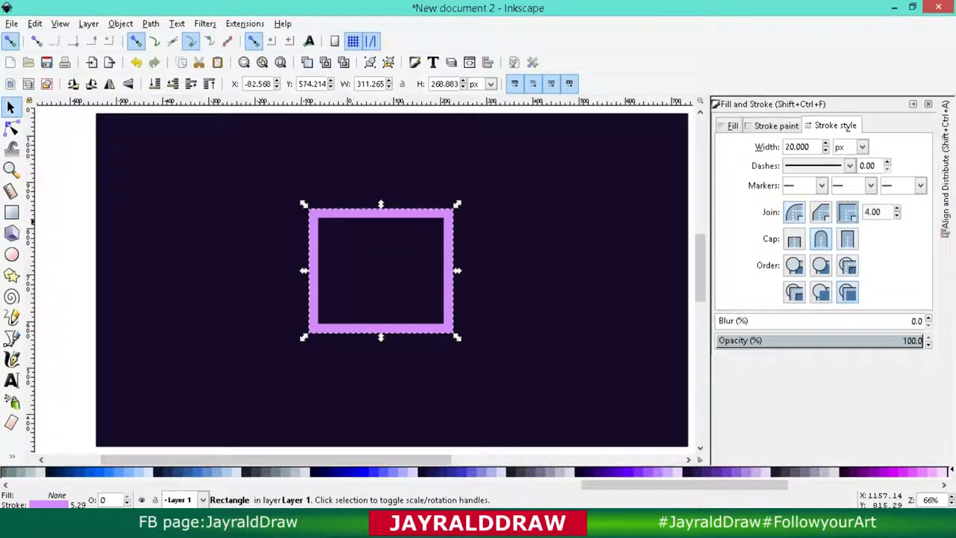
left_click(912, 104)
left_click(448, 253)
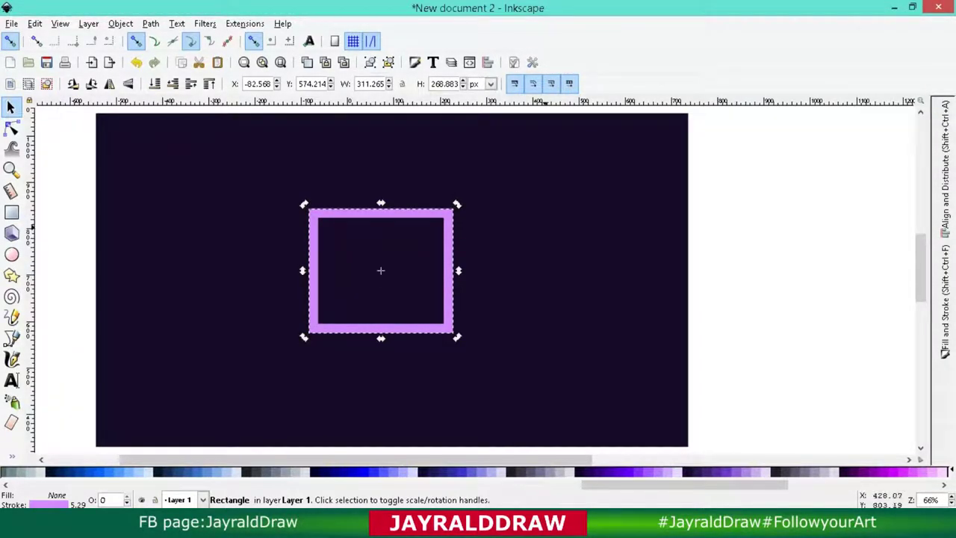
left_click(508, 253)
key("Tab")
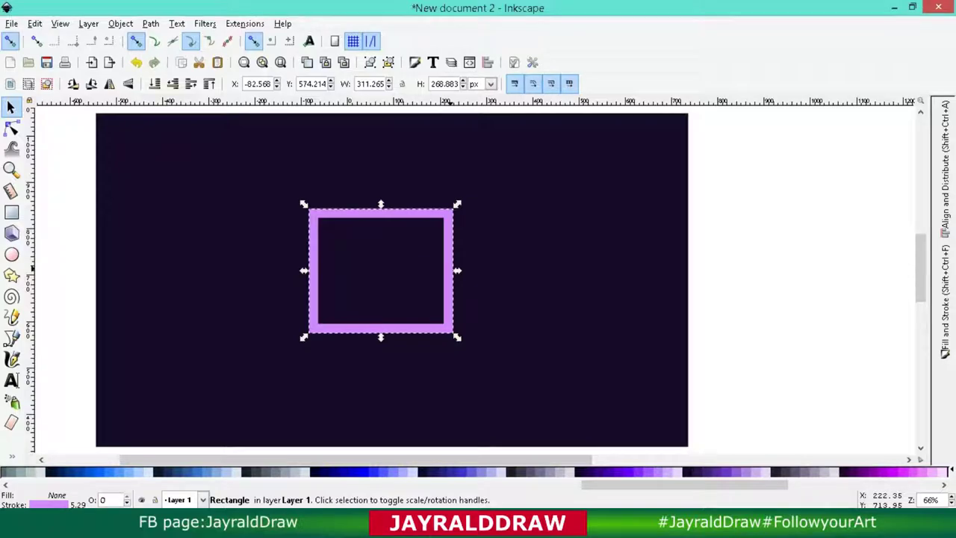
Duplicate the outlined square twice, placing one copy to the right and one far left.
right_click(447, 251)
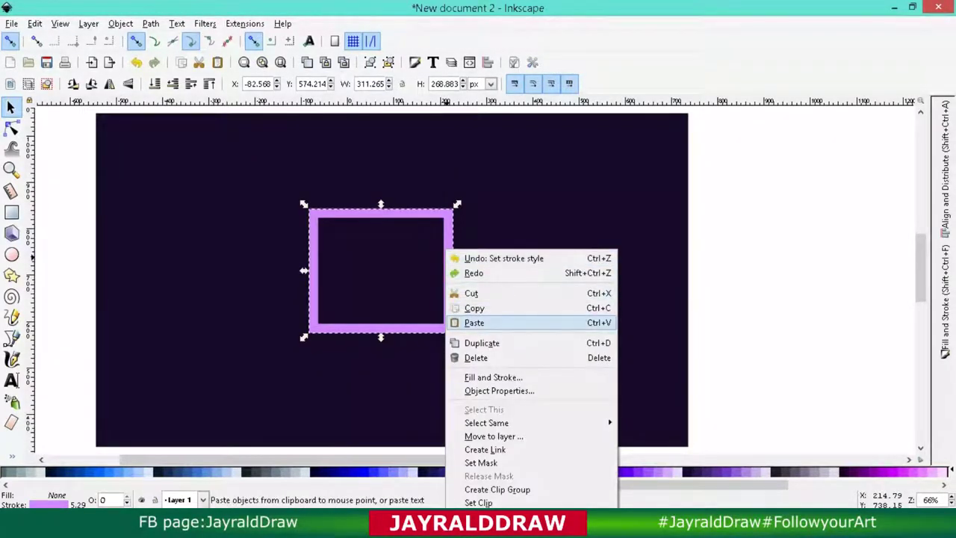
left_click(481, 343)
left_click_drag(451, 273, 611, 275)
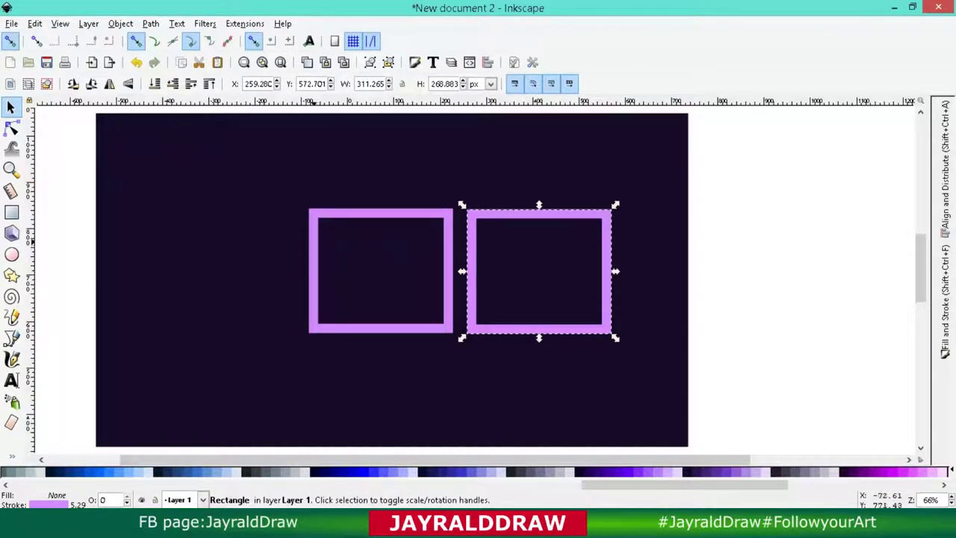
right_click(310, 239)
left_click(343, 336)
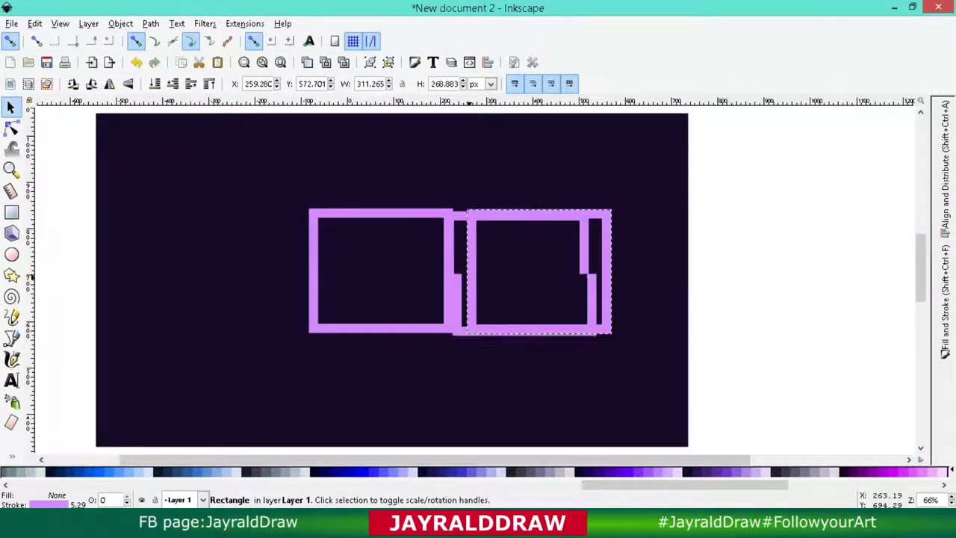
left_click_drag(471, 274, 145, 274)
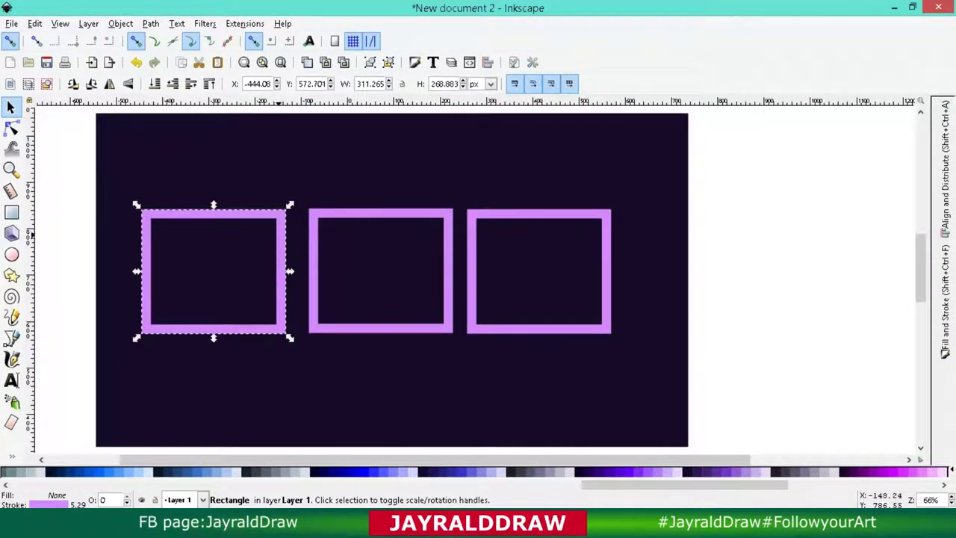
left_click(281, 241)
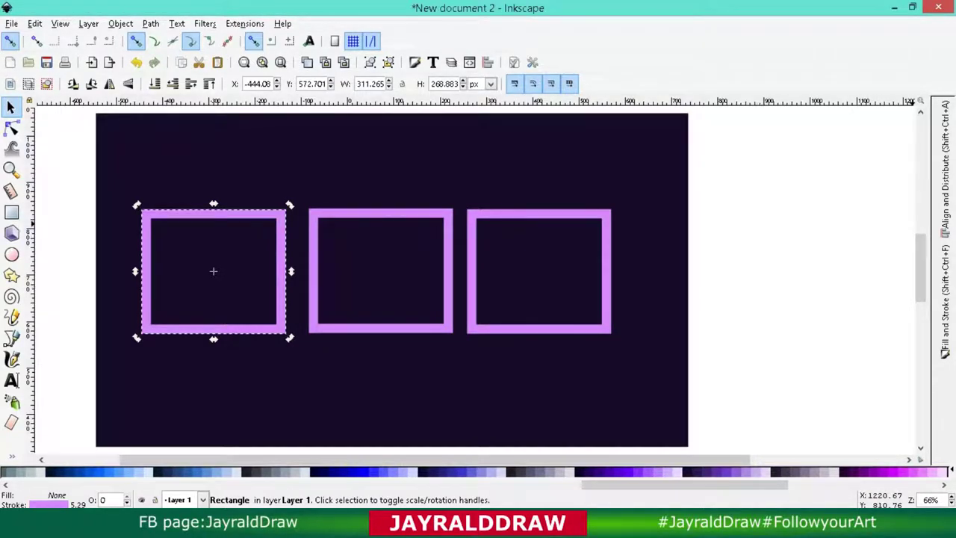
Blur the leftmost copy to 30% so it becomes a soft glow.
left_click(945, 299)
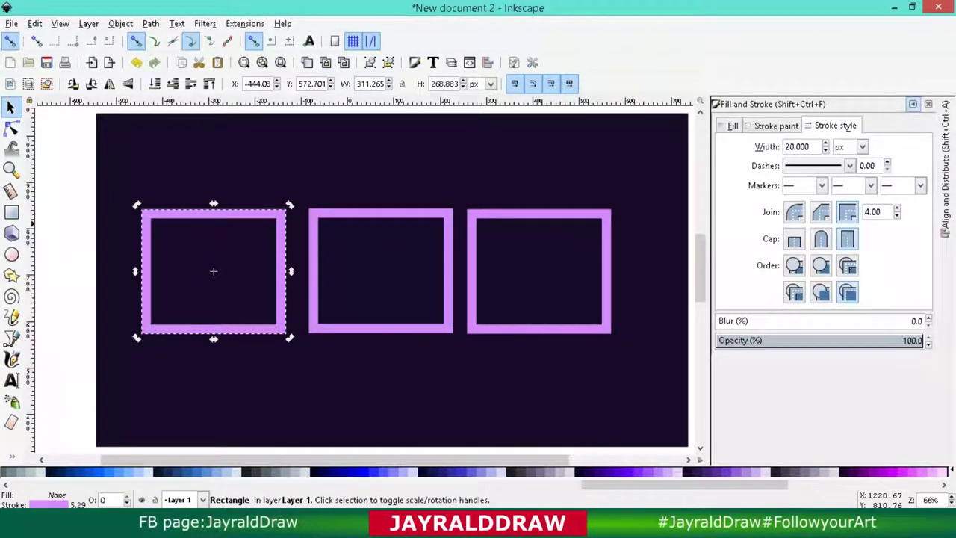
left_click(921, 320)
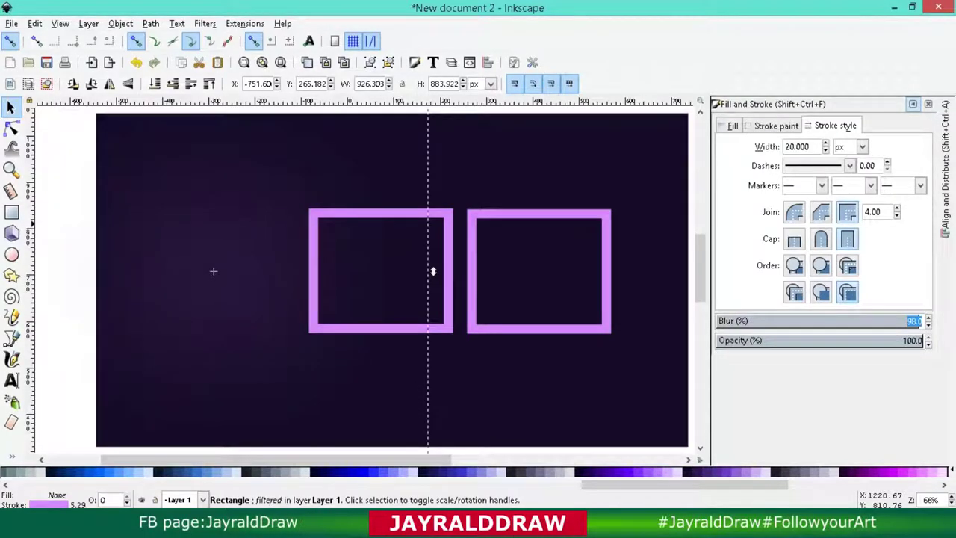
type("55.1")
key("Return")
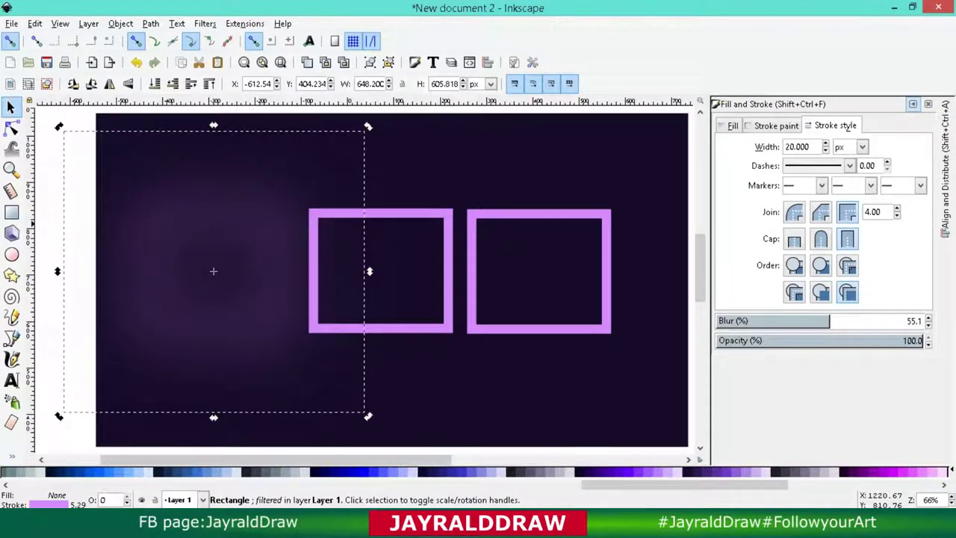
type("36.8")
key("Return")
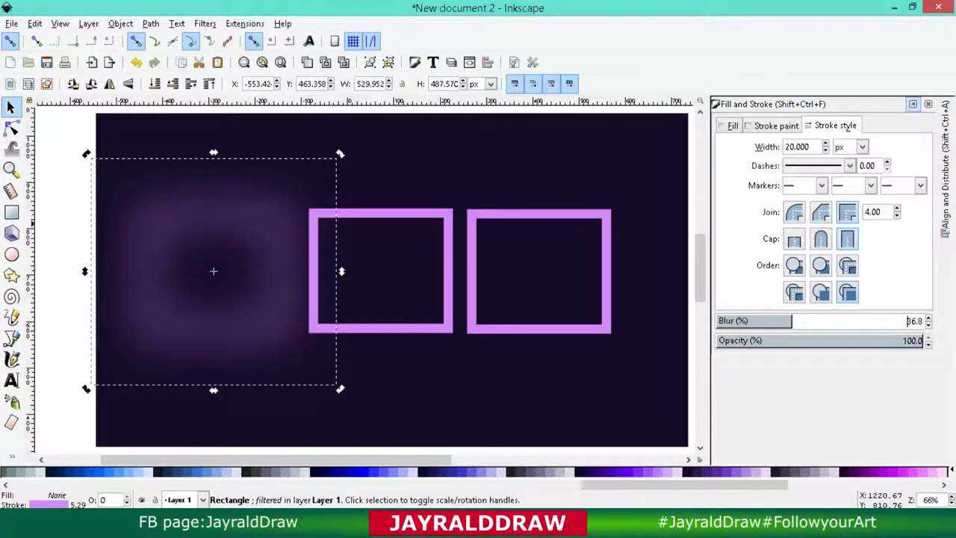
type("31.8")
key("Return")
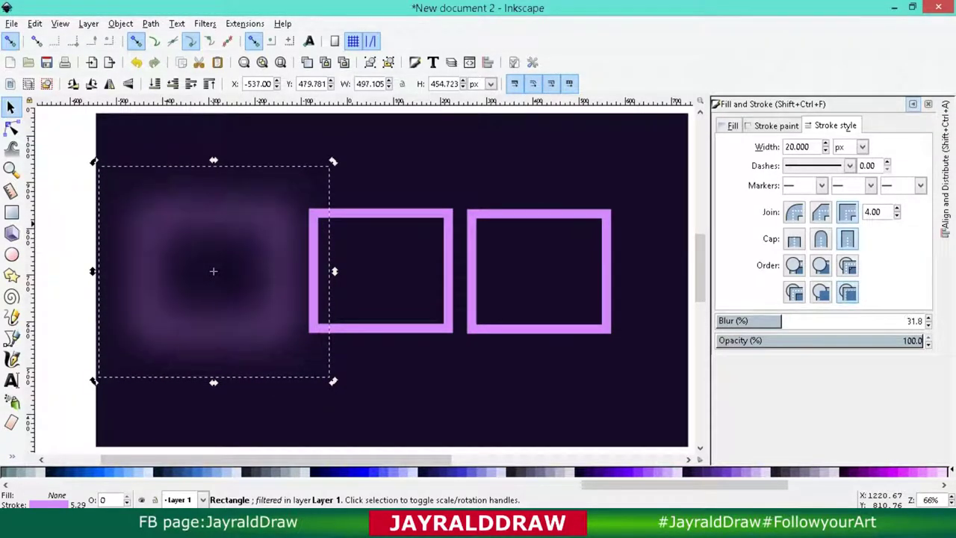
type("28.7")
key("Return")
type("30")
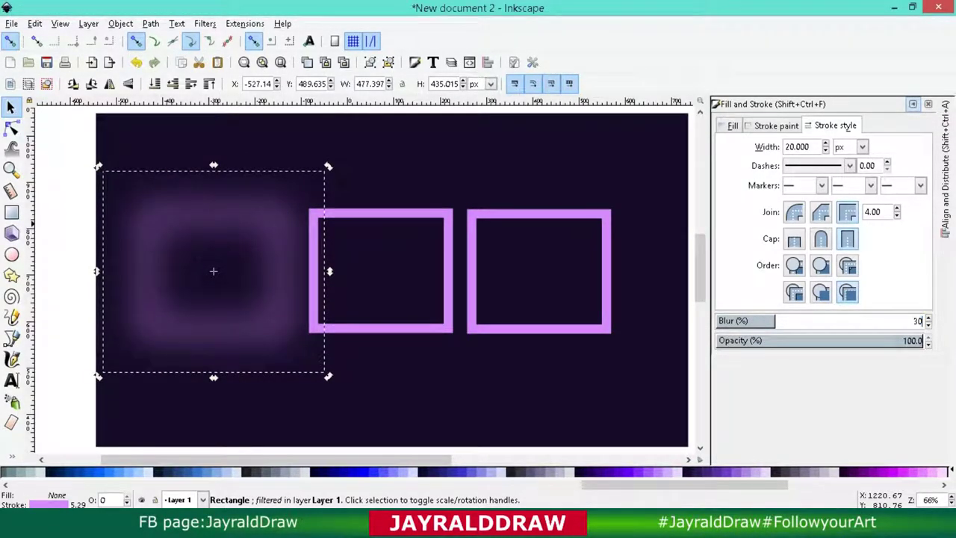
key("Return")
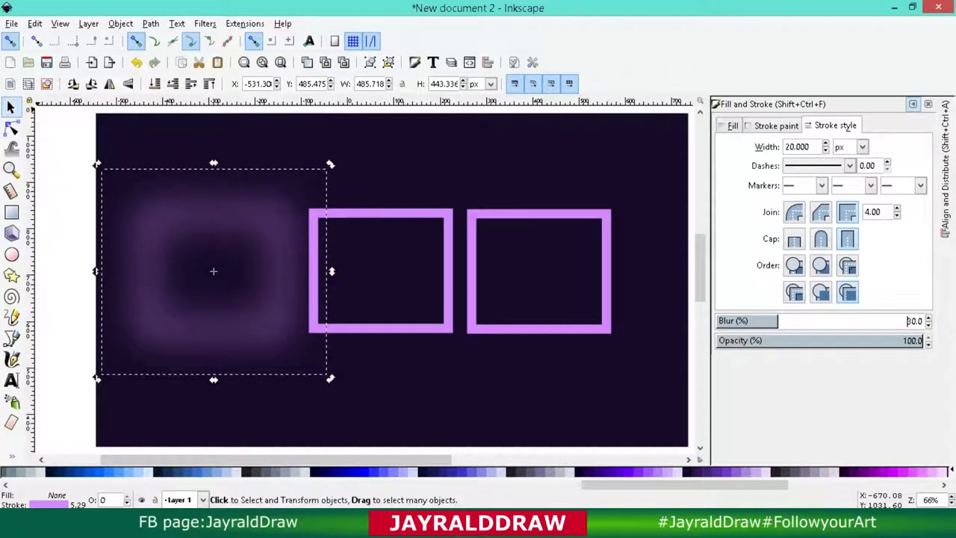
left_click(381, 214)
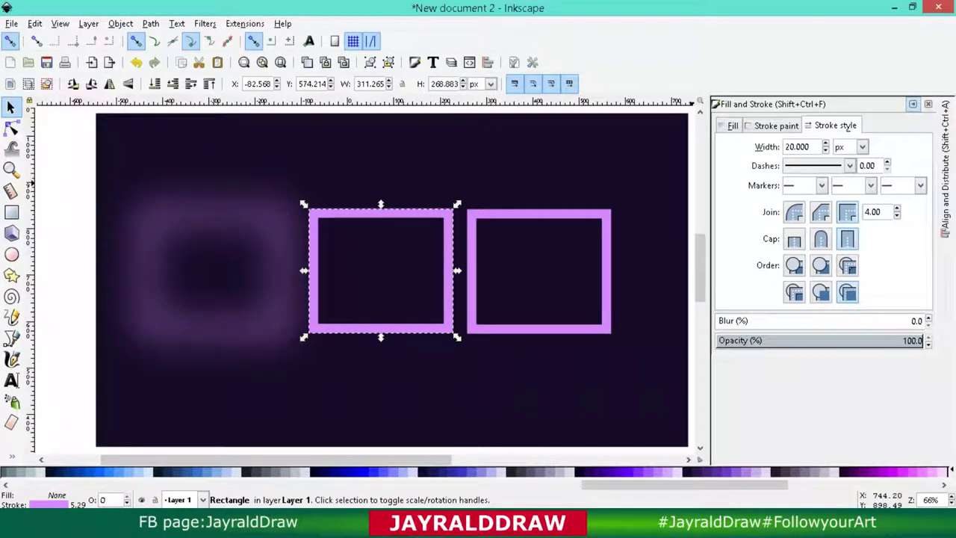
Give the middle square a 40 px stroke and make the right square's outline pure white.
key("Tab")
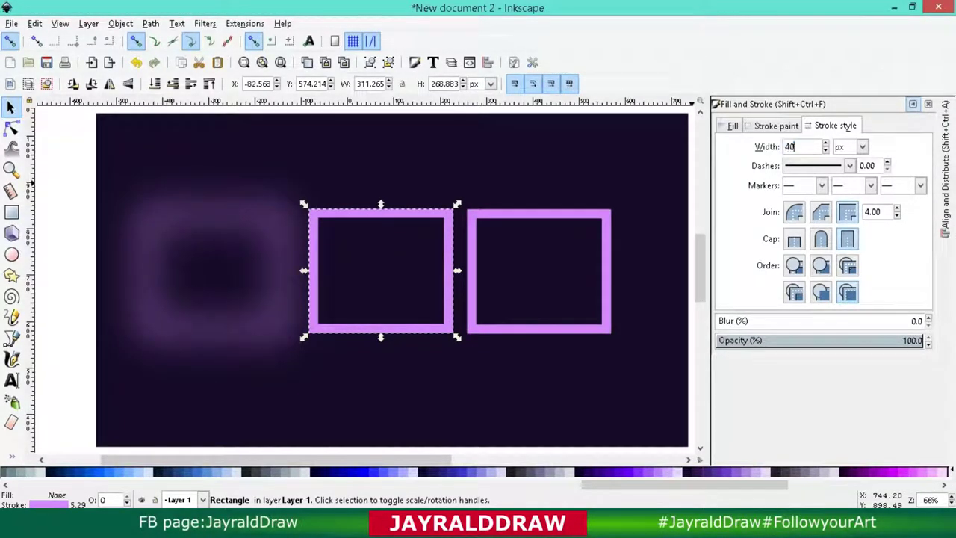
key("Return")
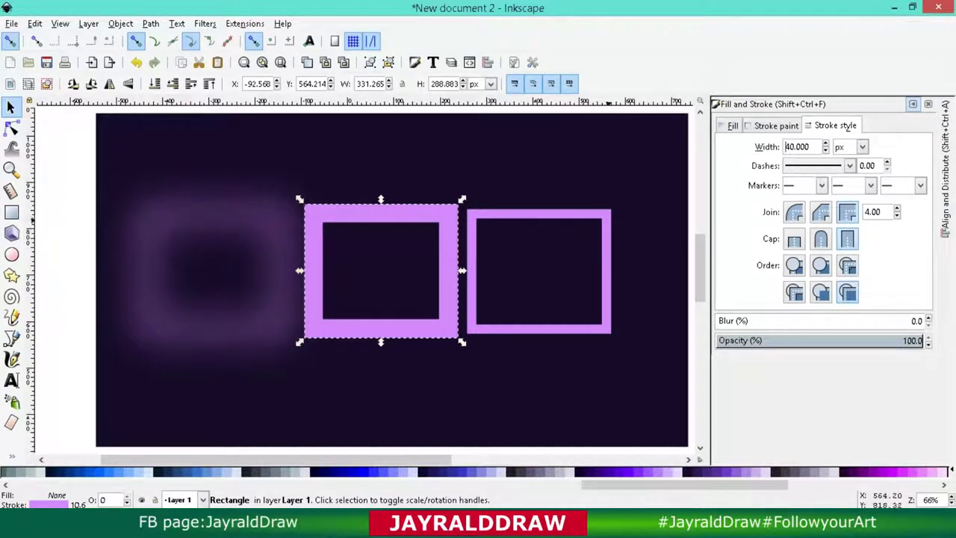
key("Tab")
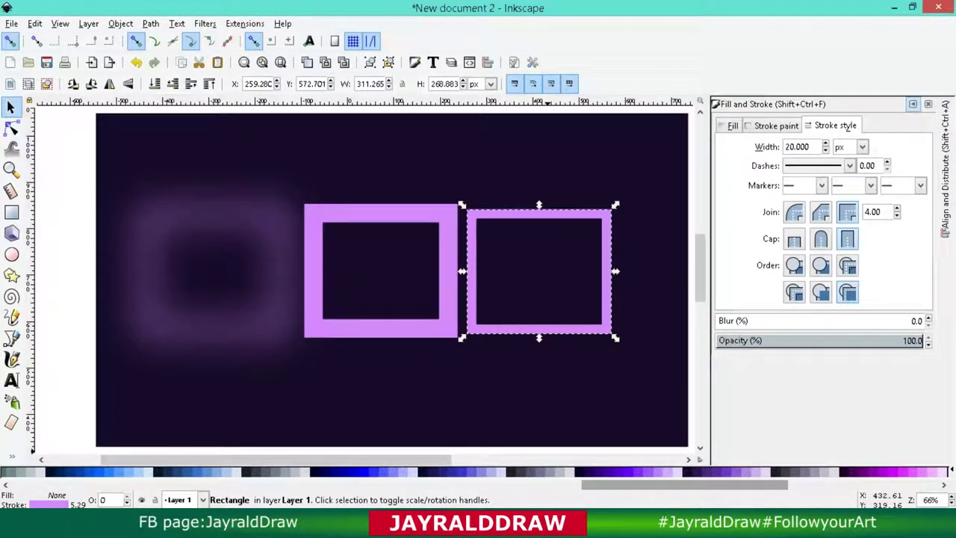
left_click(687, 472)
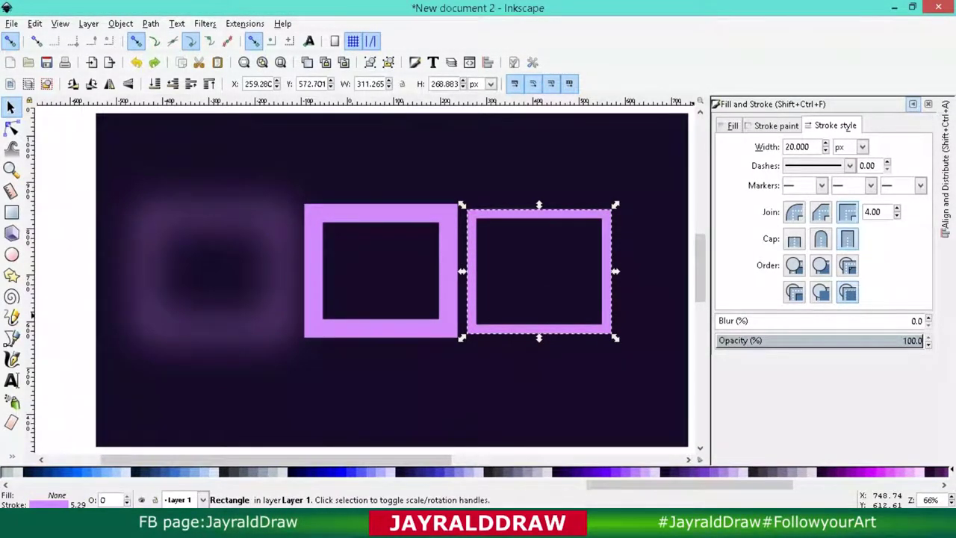
left_click(775, 126)
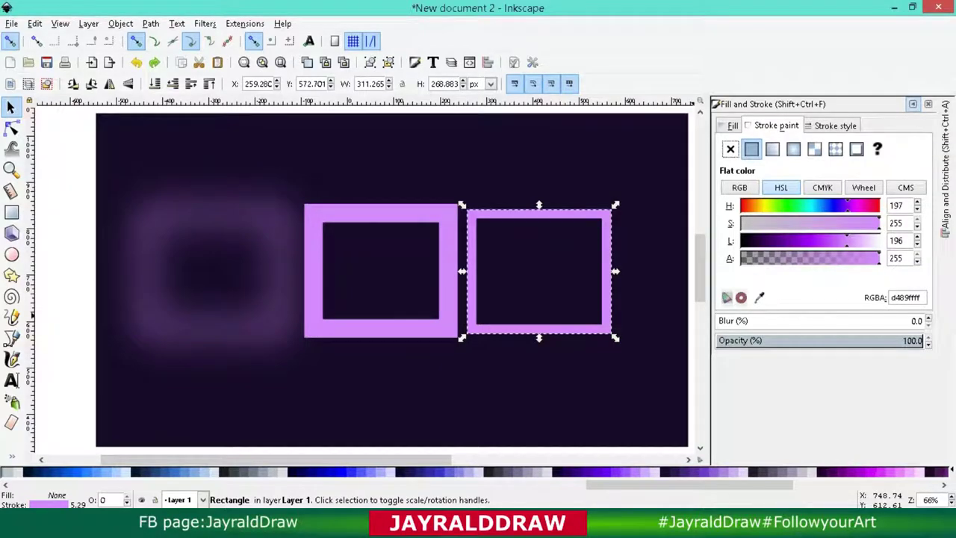
left_click_drag(879, 223, 741, 223)
left_click_drag(848, 241, 879, 240)
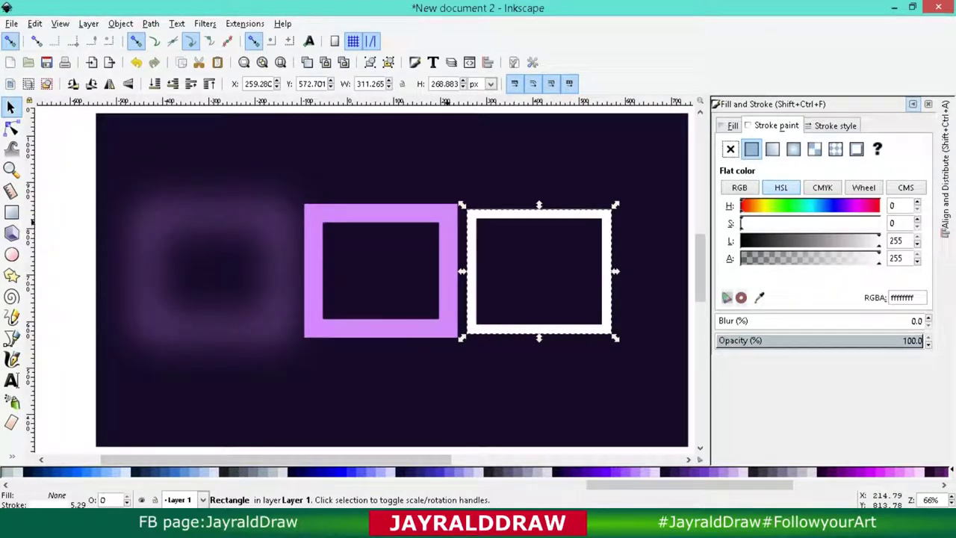
left_click(445, 214, "shift")
Centre the three rectangles on each other and on the page, both vertically and horizontally.
left_click(944, 168)
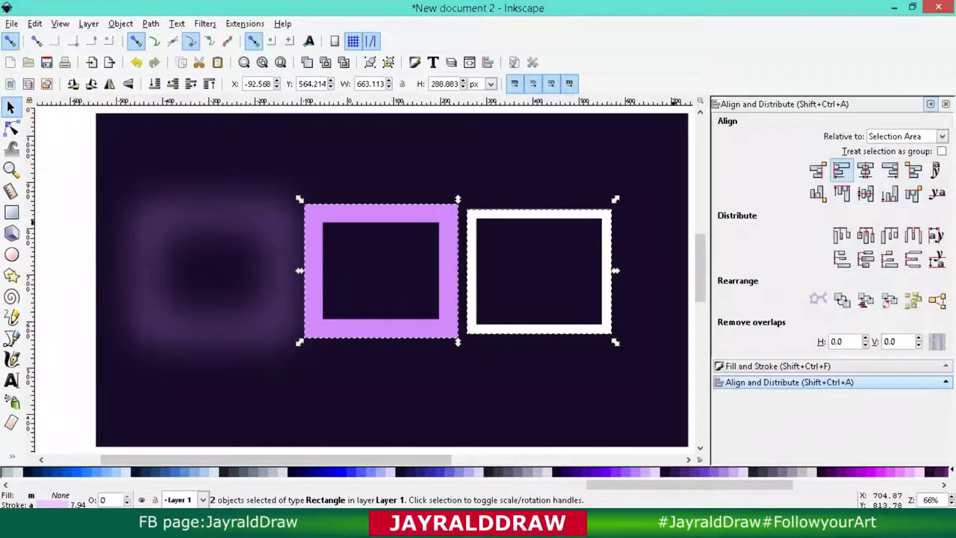
left_click(865, 170)
key("ctrl+a")
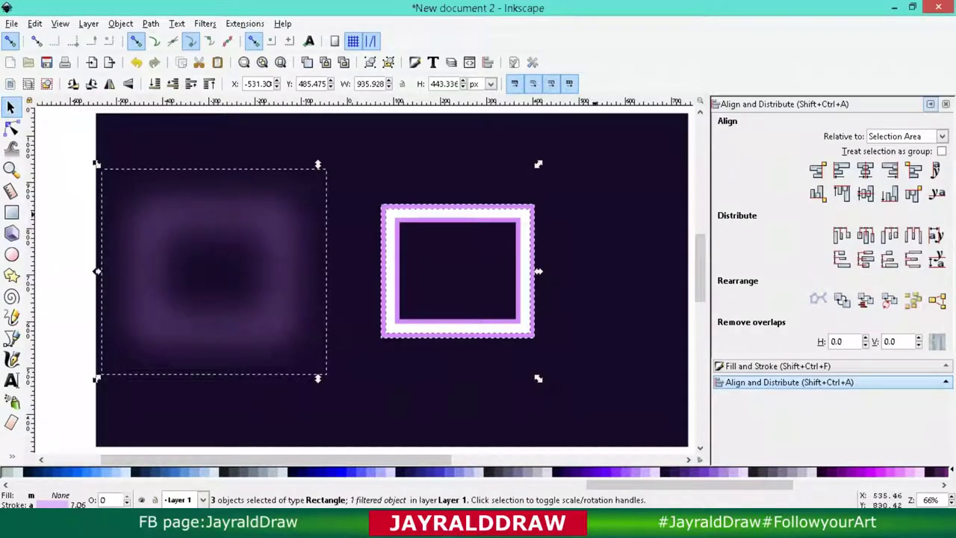
left_click(865, 171)
left_click(864, 170)
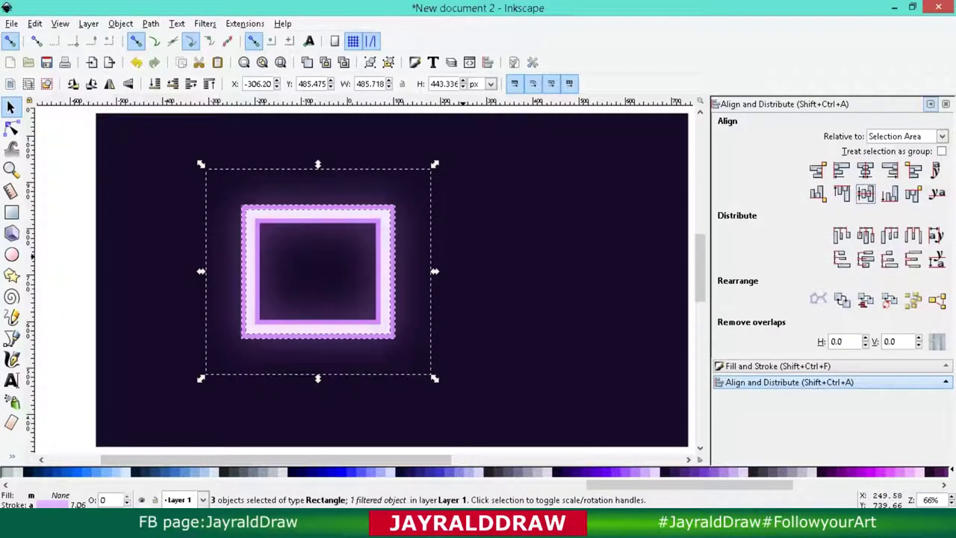
key("ctrl+alt+a")
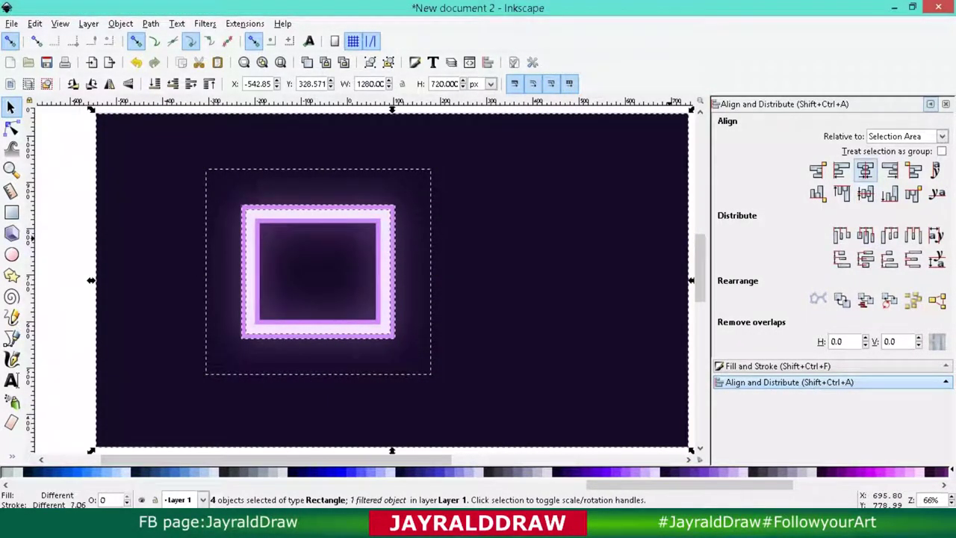
left_click(865, 171)
left_click(865, 194)
key("Escape")
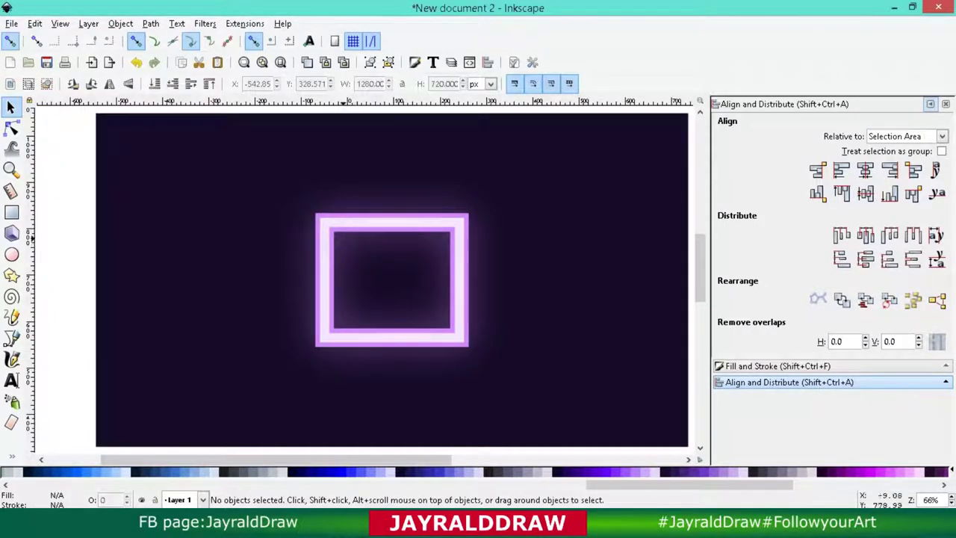
Select the blurred glow, then the background, then the neon square.
left_click(392, 280)
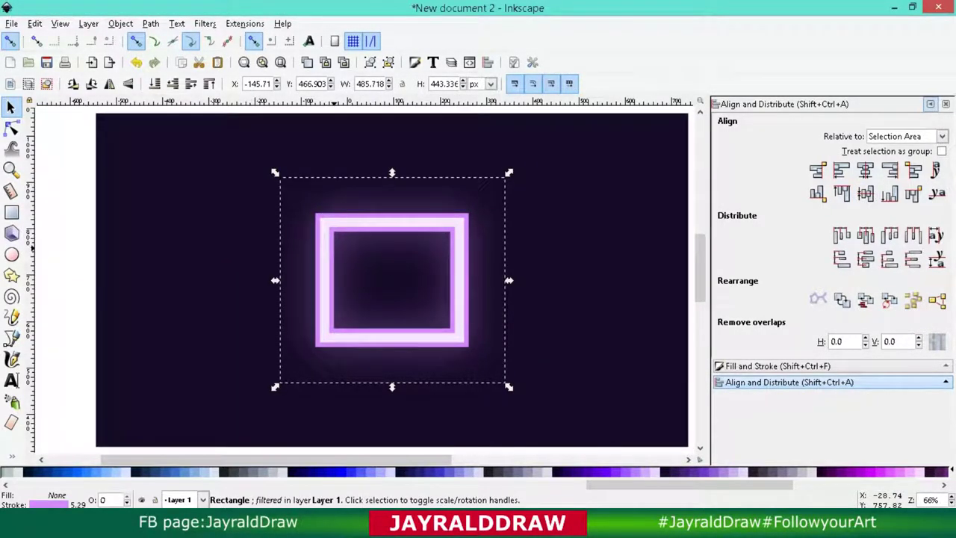
left_click(392, 280)
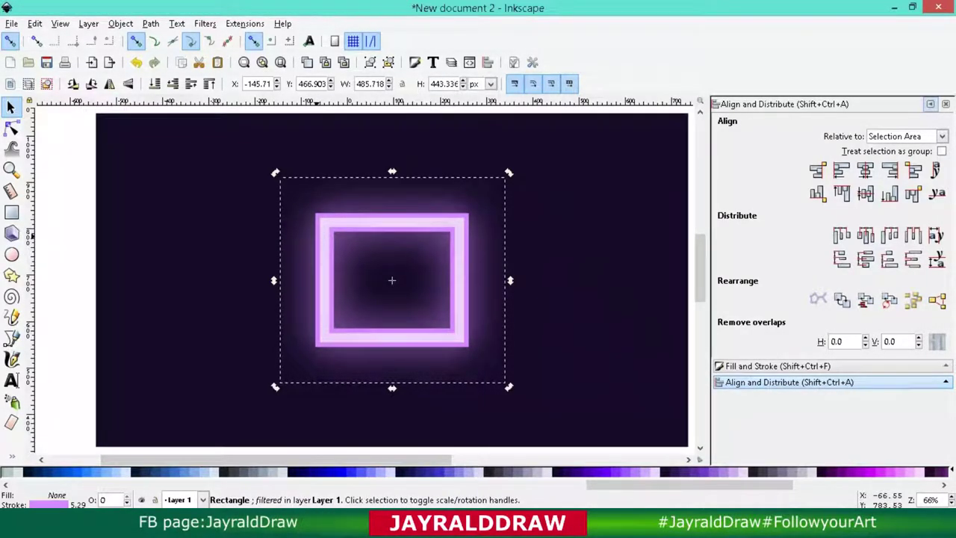
left_click(280, 205)
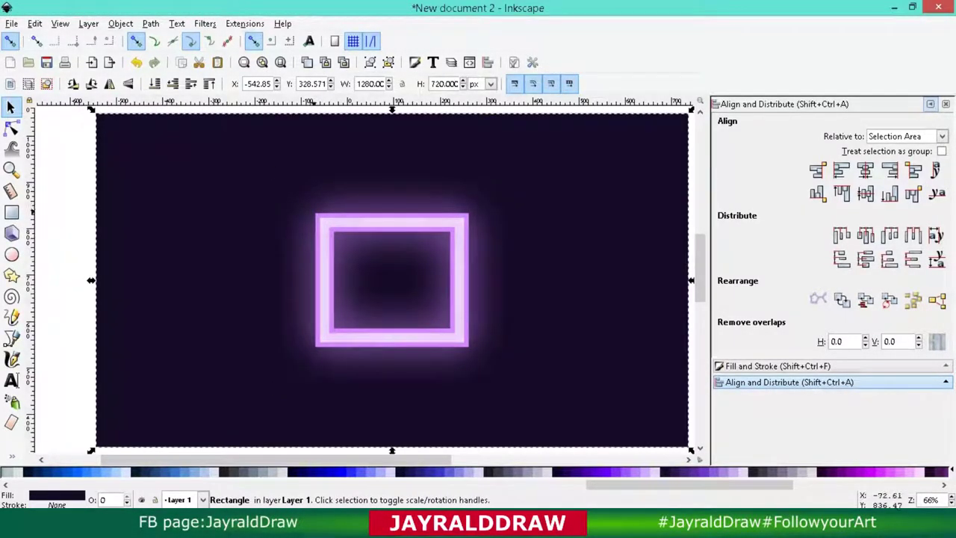
left_click(315, 214)
Realign the lilac copy over the square, blur it to 10%, and lower it beneath.
left_click_drag(321, 218, 259, 204)
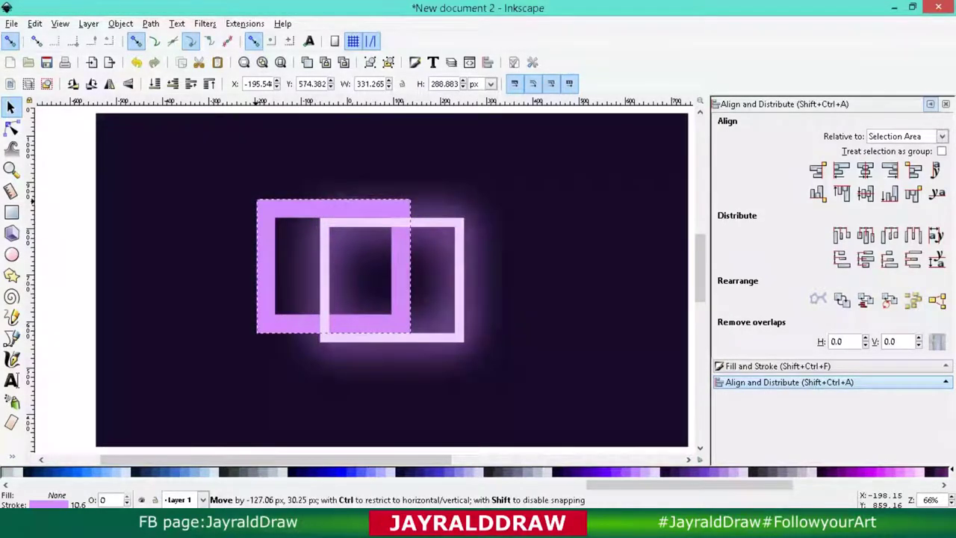
key("Escape")
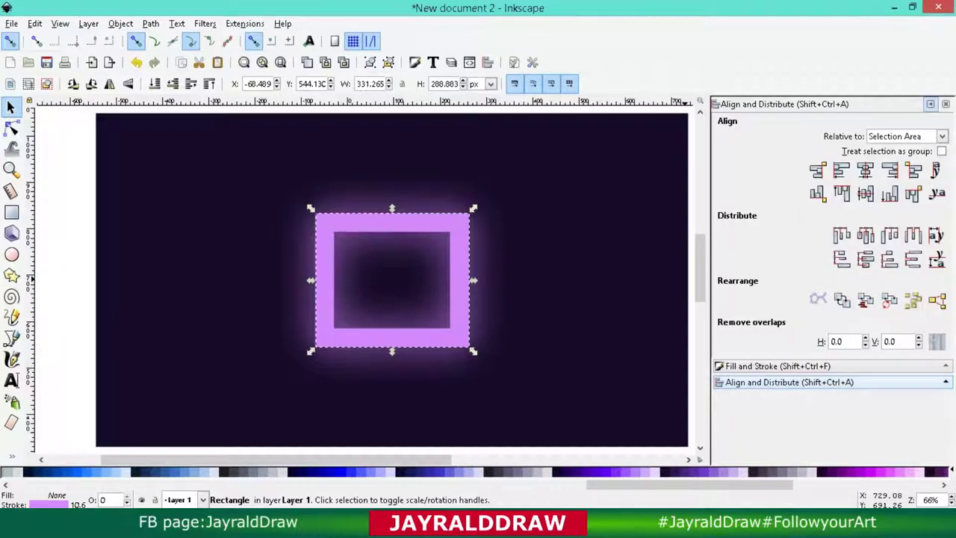
left_click(776, 366)
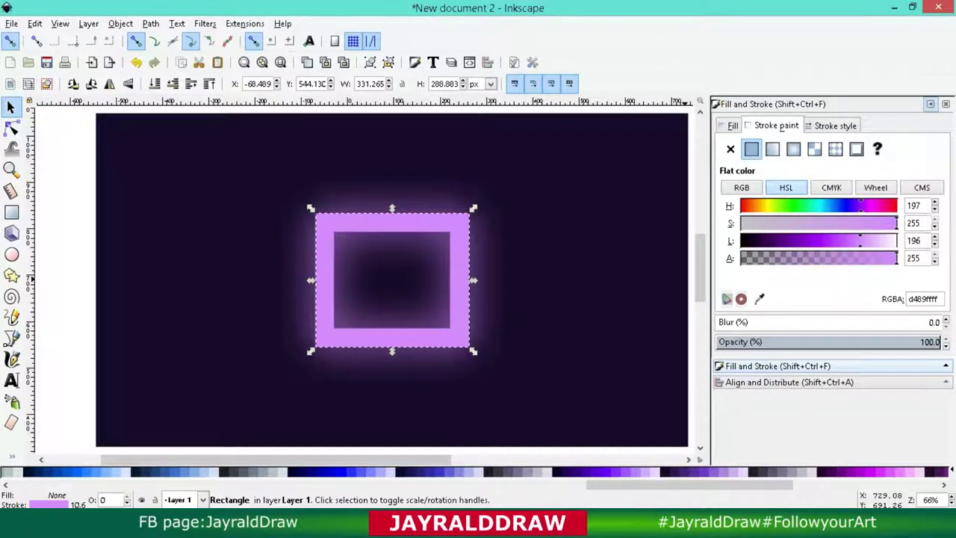
type("1")
key("Return")
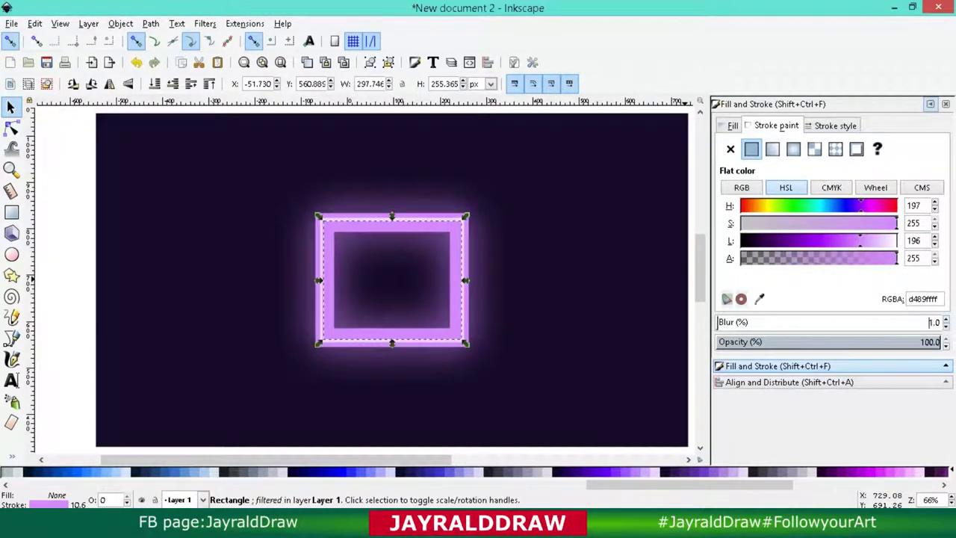
key("Up")
key("Up")
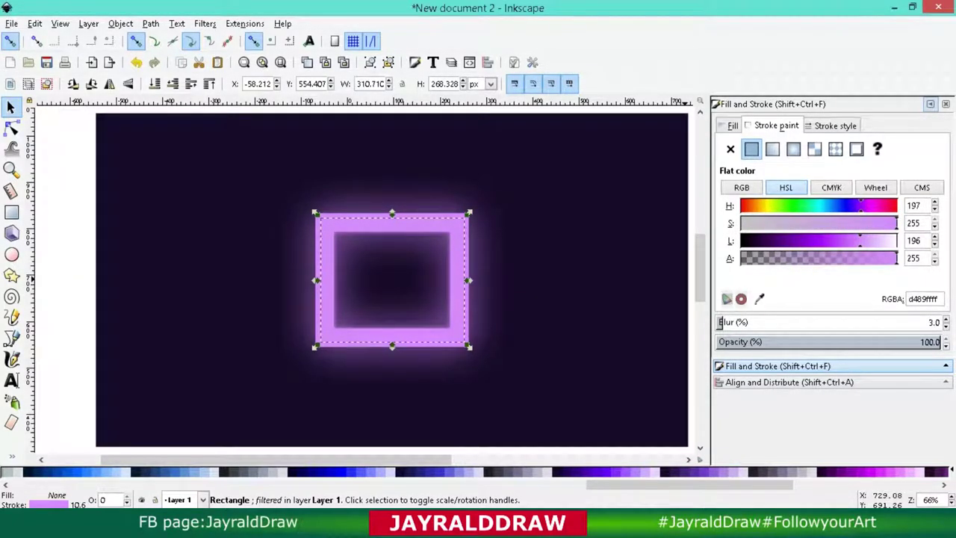
key("Up")
key("Up")
key("Up")
key("Up")
key("Up")
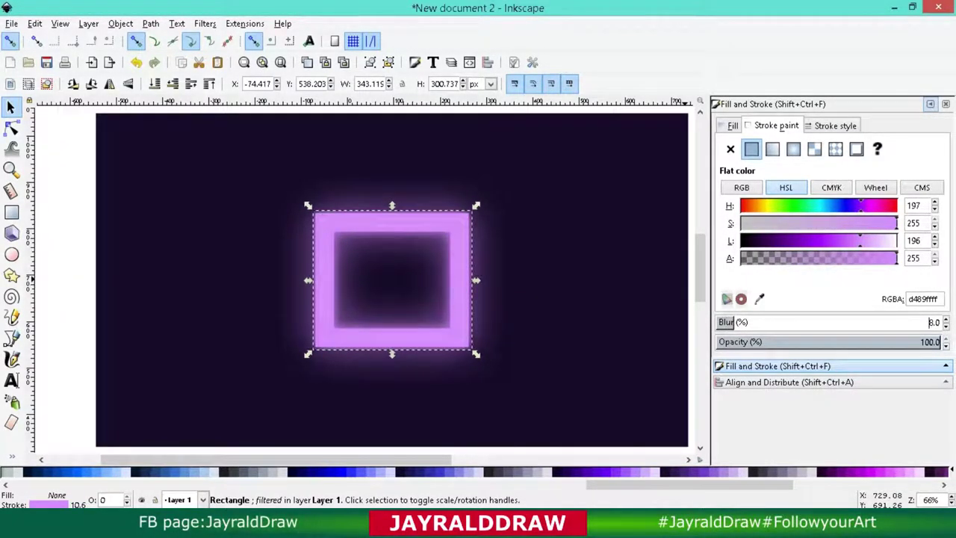
key("Up")
key("Up")
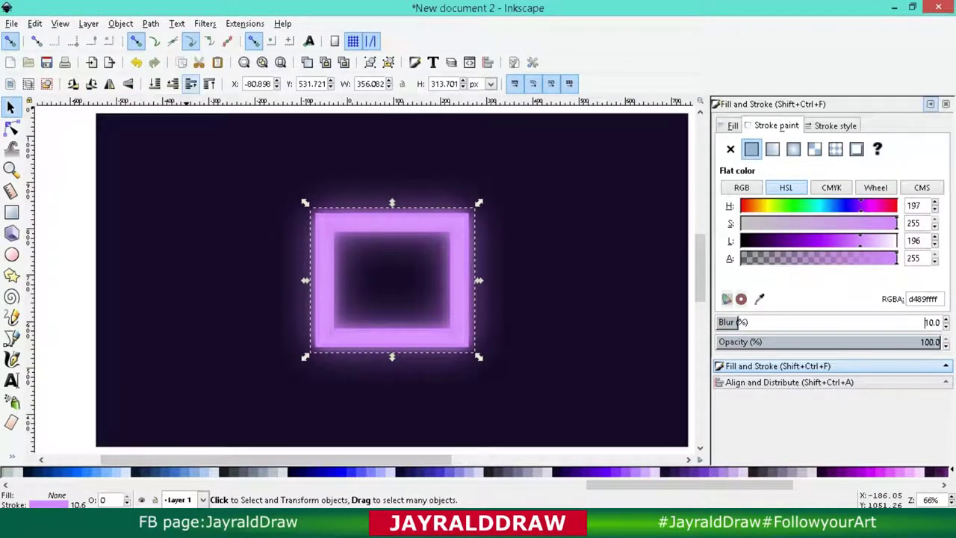
left_click(173, 83)
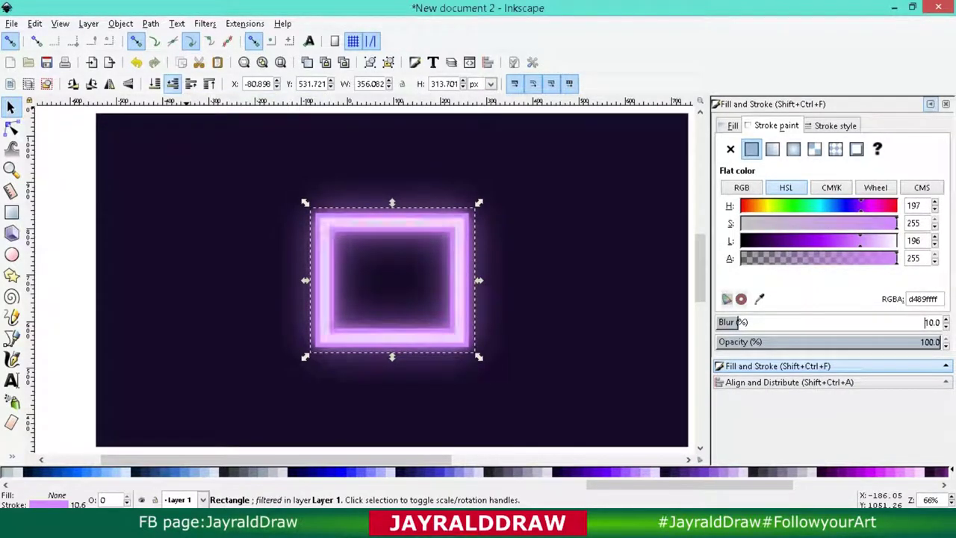
left_click(112, 157)
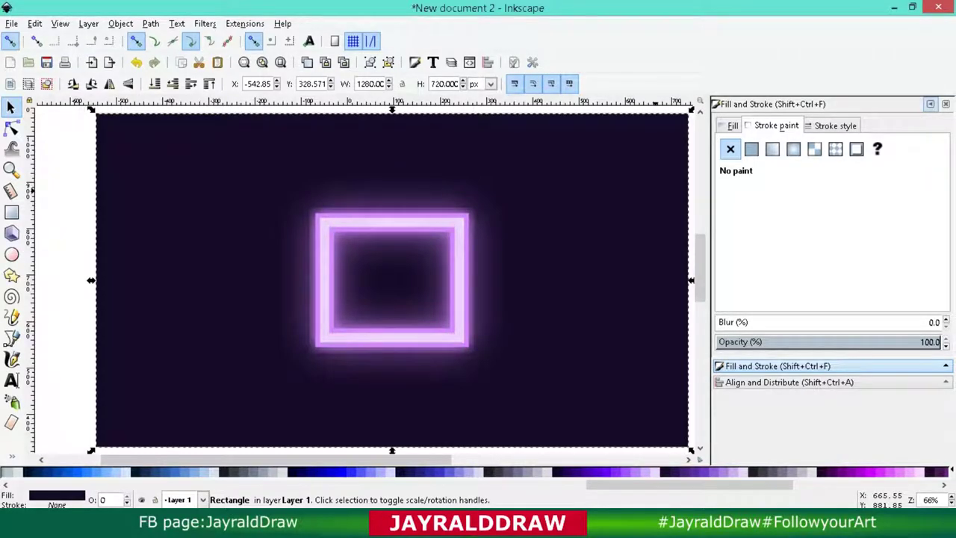
Raise and lower the wide glow rectangle one step at a time, then collapse the side panels.
key("Tab")
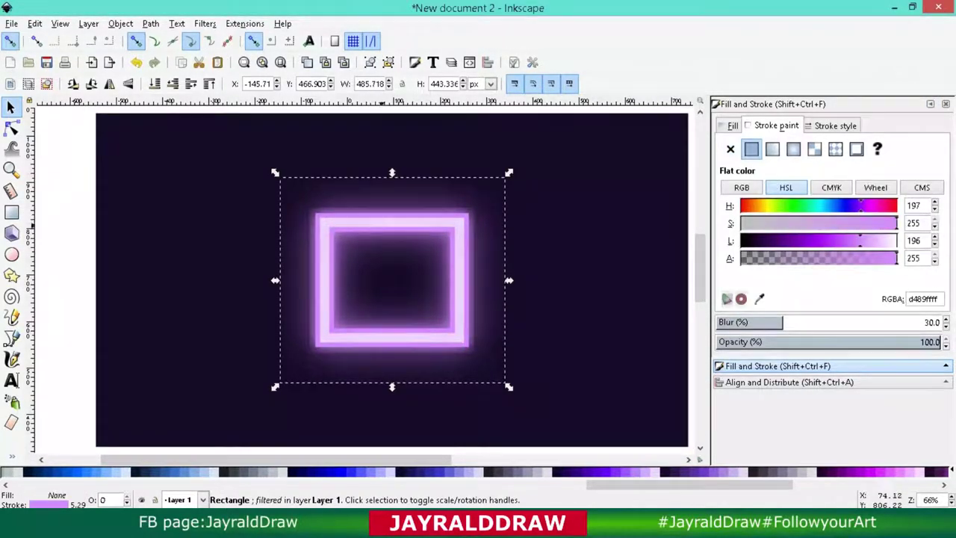
key("Escape")
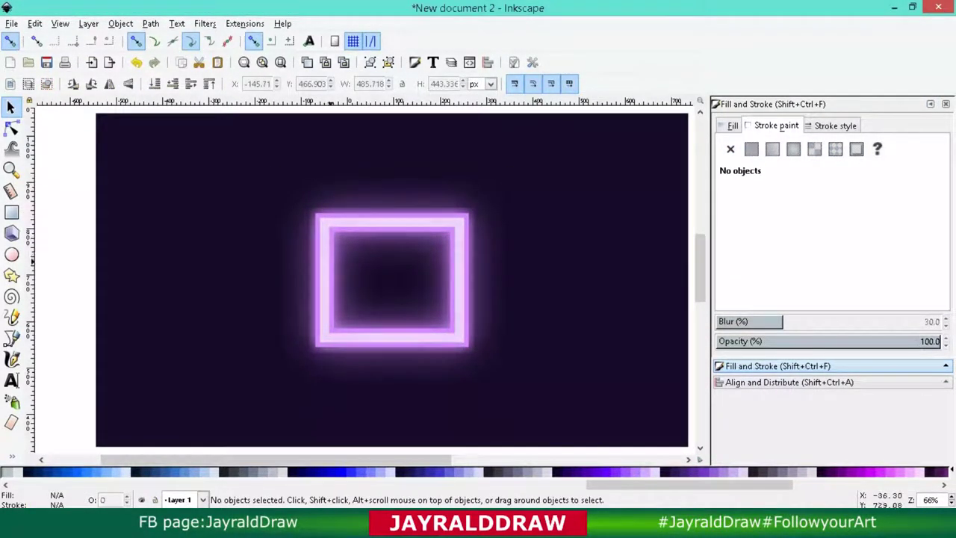
key("Tab")
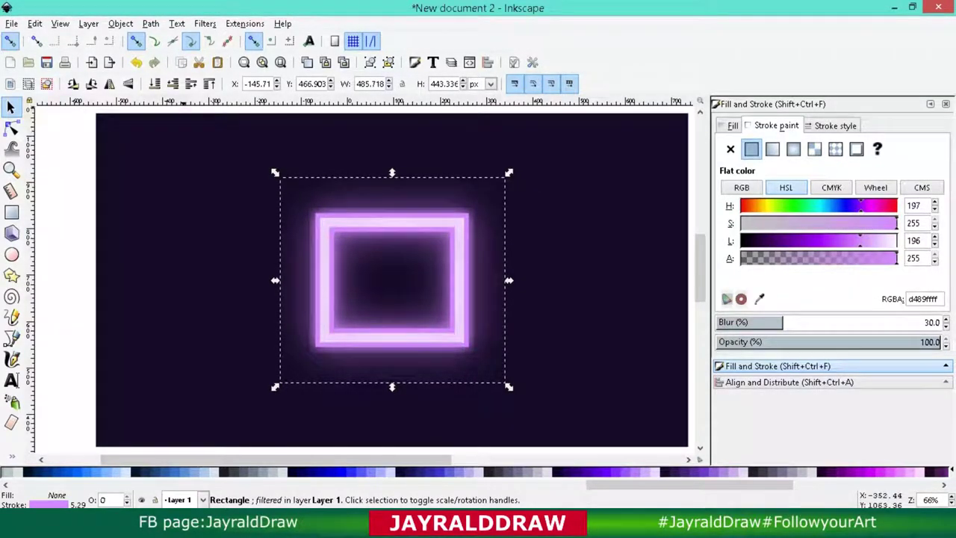
left_click(172, 83)
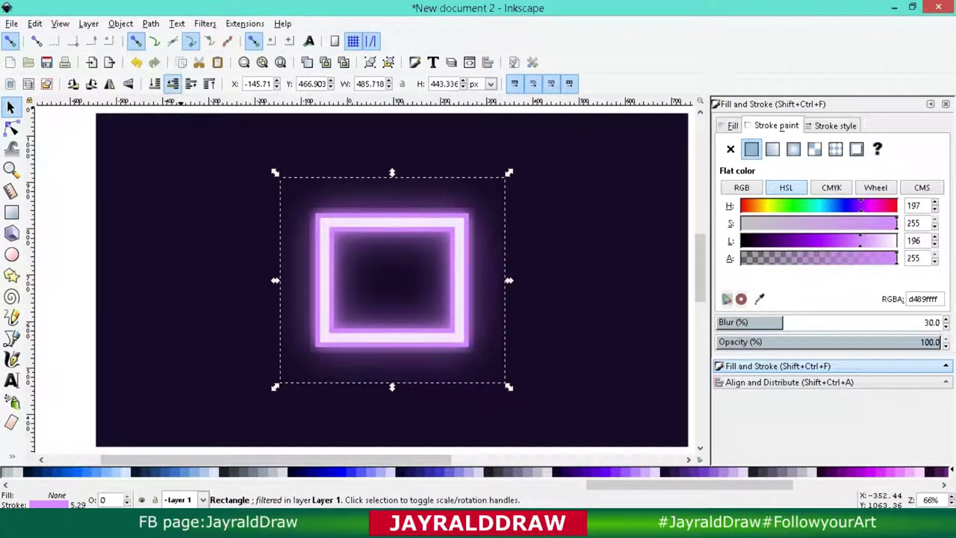
left_click(172, 83)
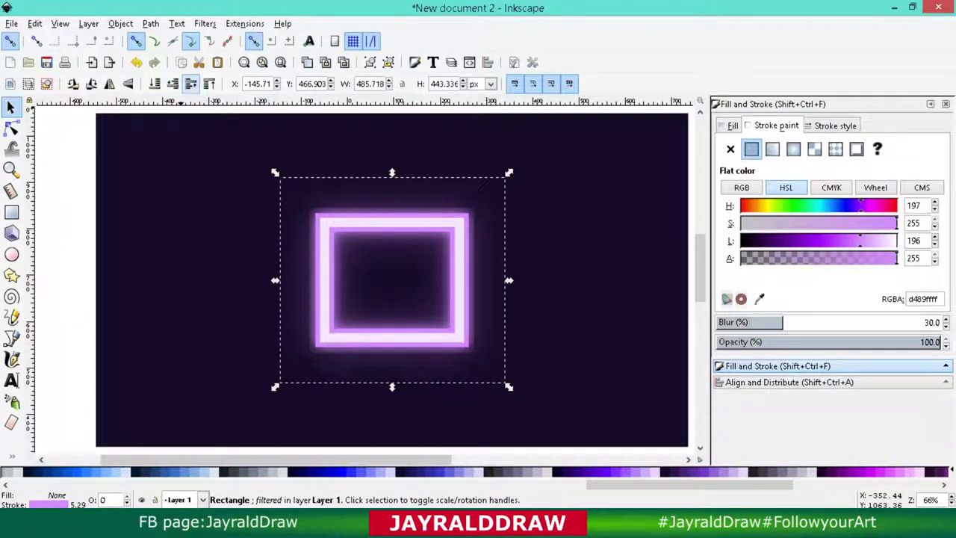
left_click(190, 83)
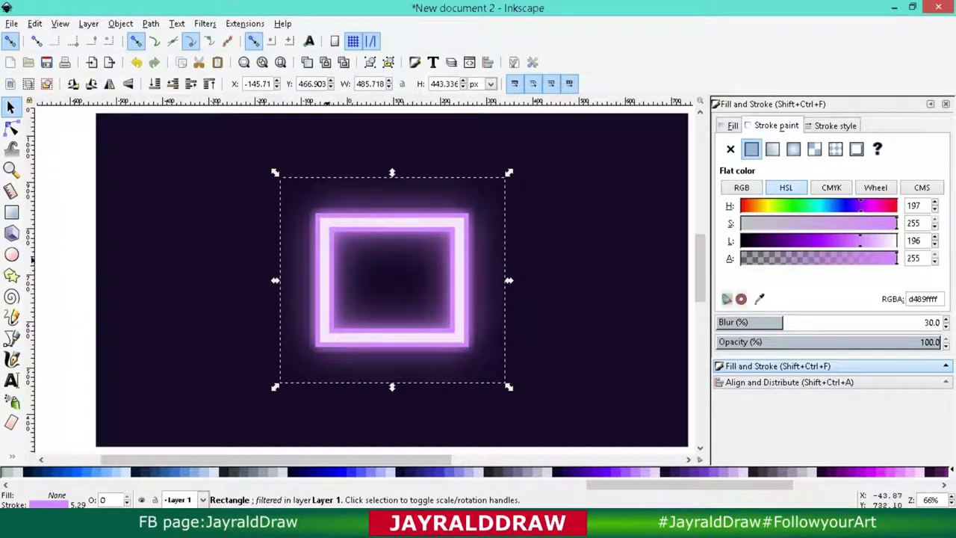
left_click(173, 83)
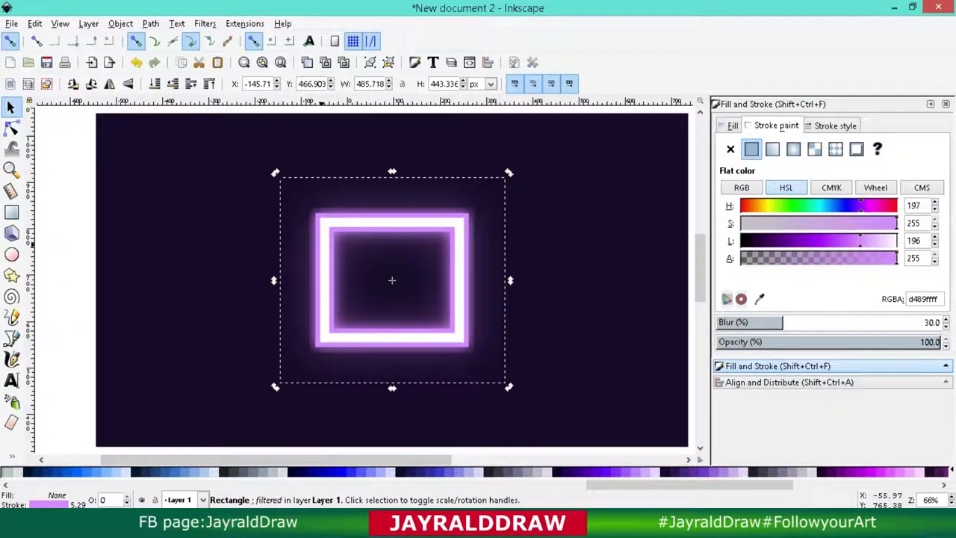
key("Tab")
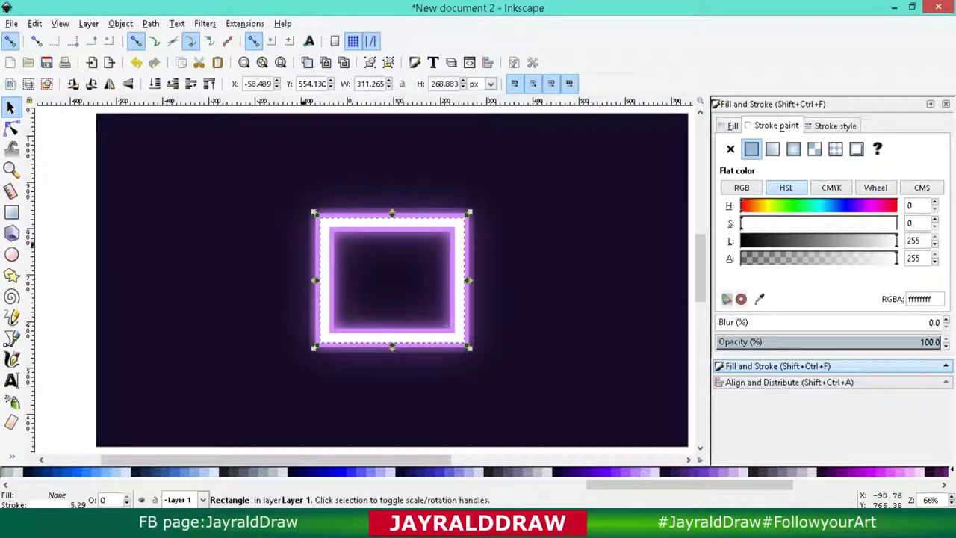
key("Tab")
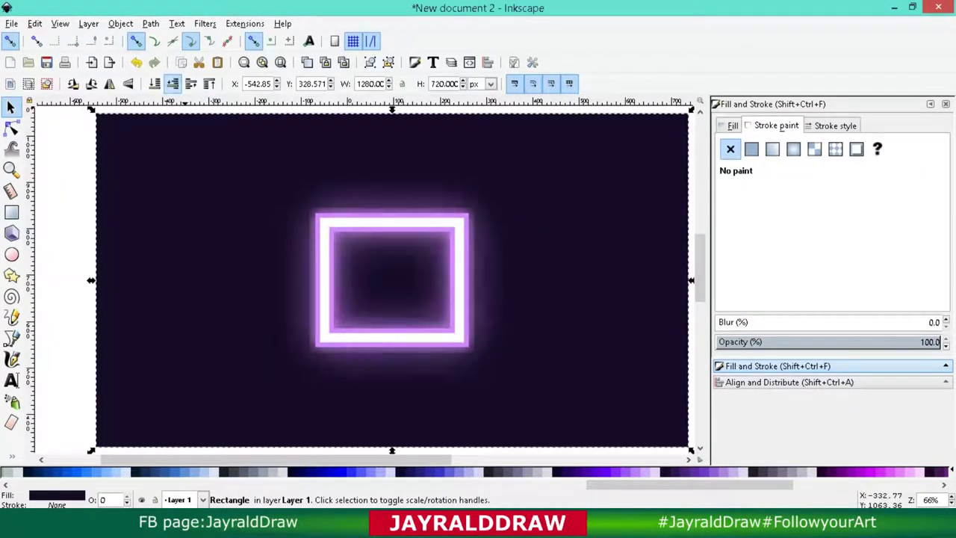
key("Escape")
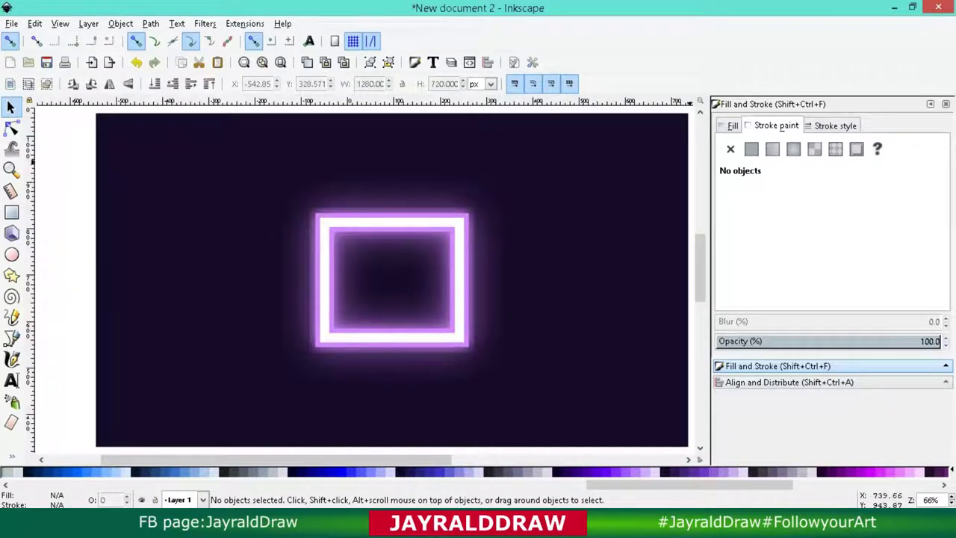
left_click(930, 104)
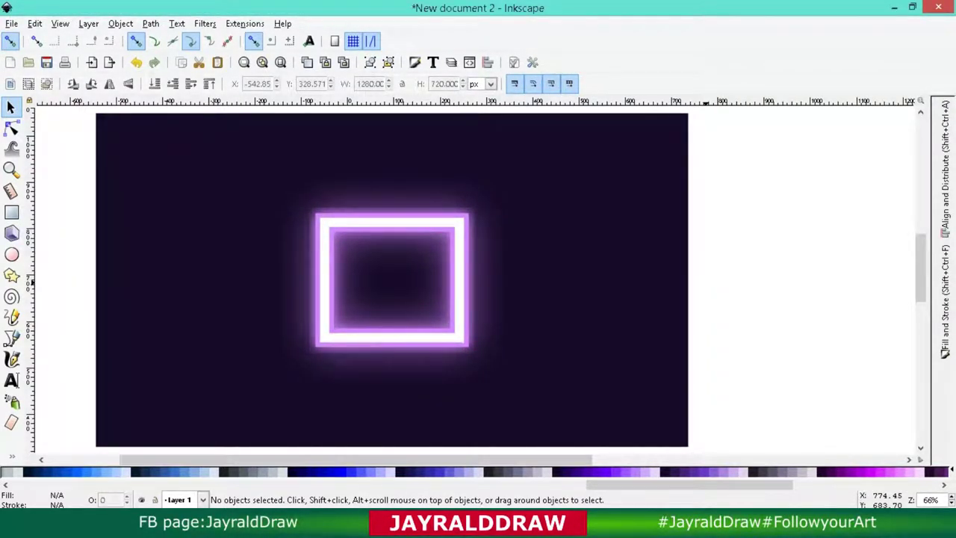
Group the five neon-square rectangles, shrink them to about 45%, and move them to the upper left.
key("minus")
key("Tab")
key("Escape")
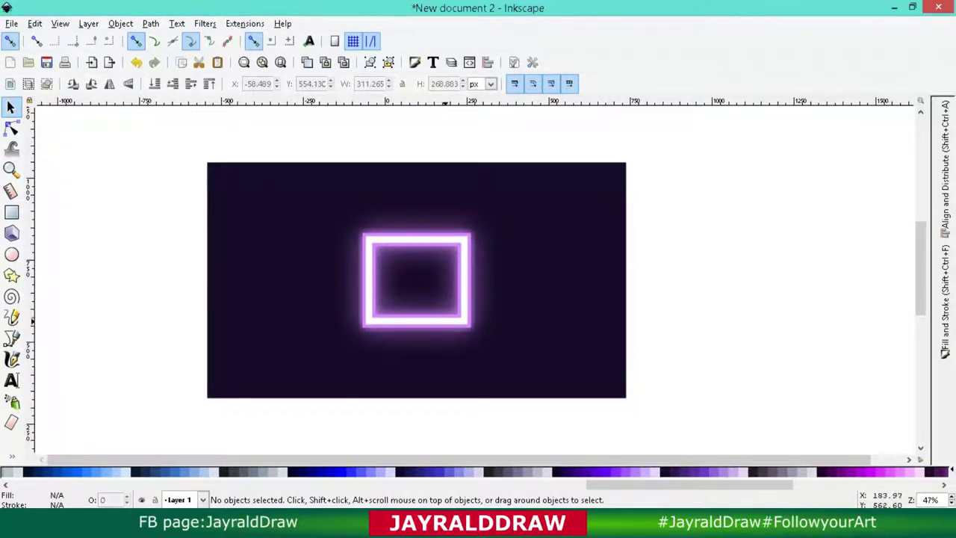
left_click_drag(580, 427, 307, 181)
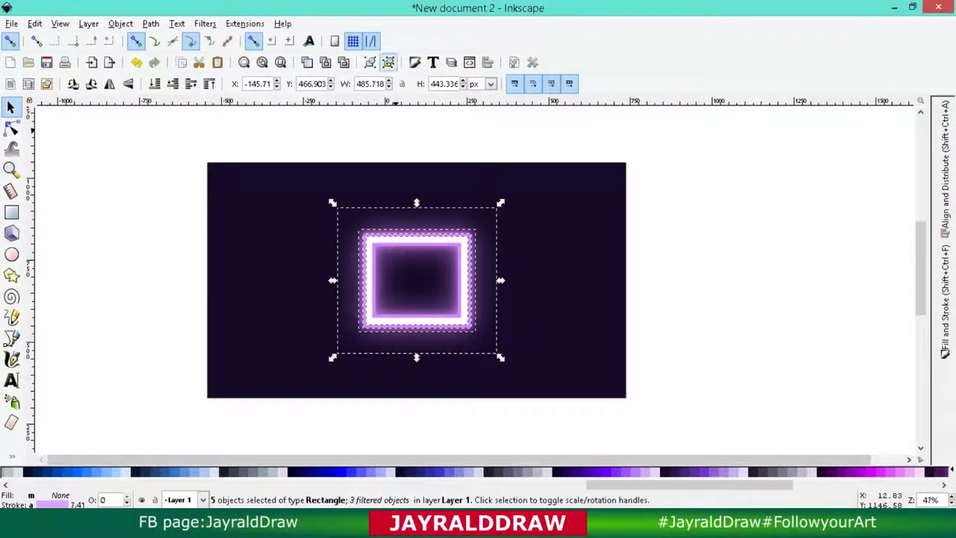
key("ctrl+g")
left_click_drag(500, 357, 494, 351)
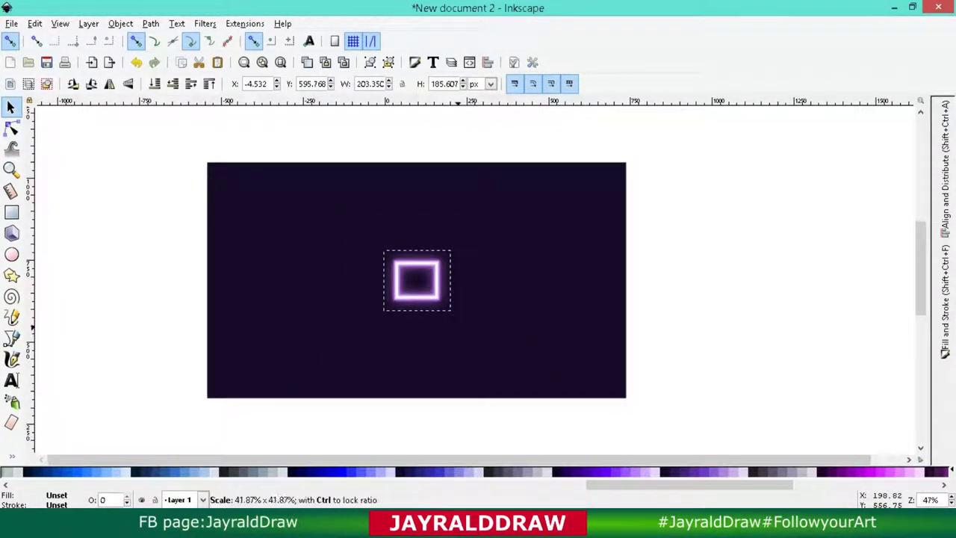
left_click_drag(490, 350, 457, 331)
left_click_drag(417, 280, 295, 228)
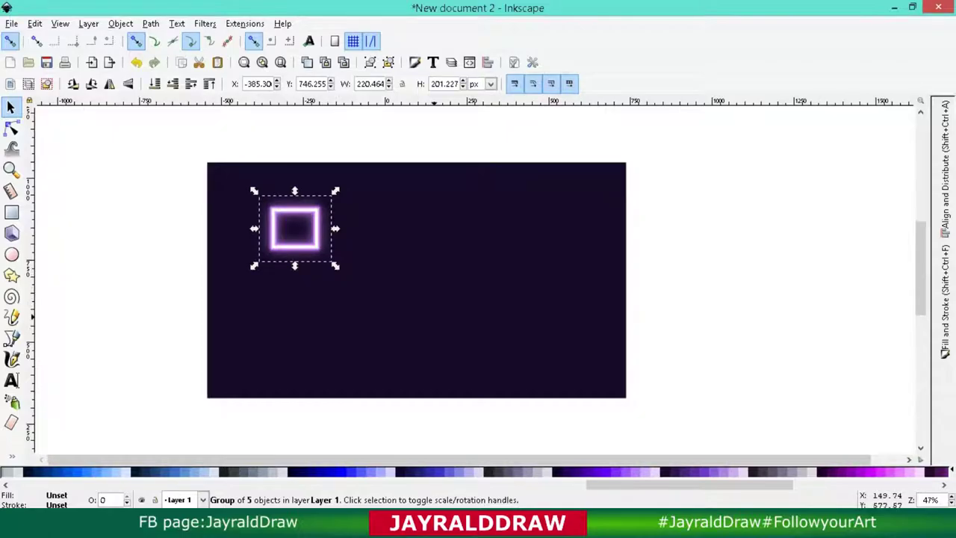
Recolour the background rectangle navy #002255.
left_click(224, 224)
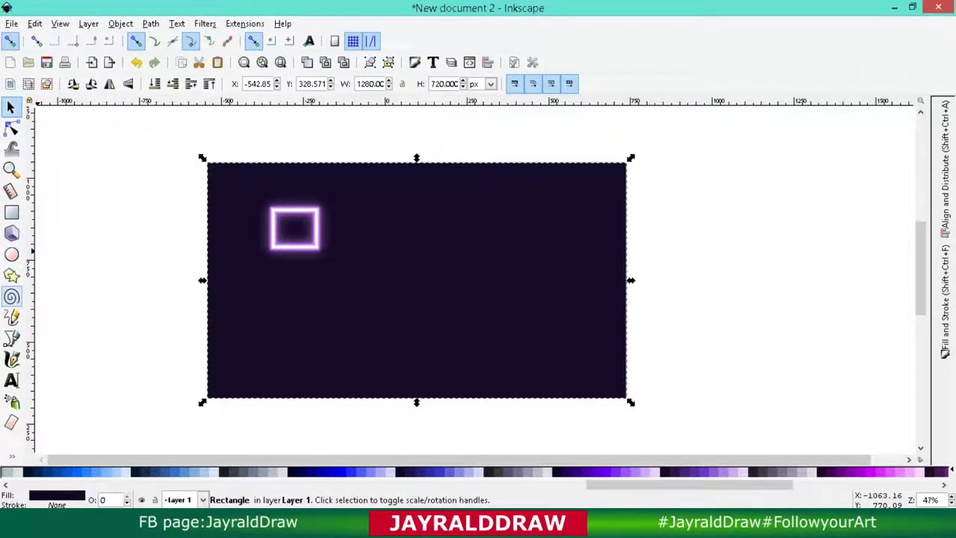
left_click(11, 275)
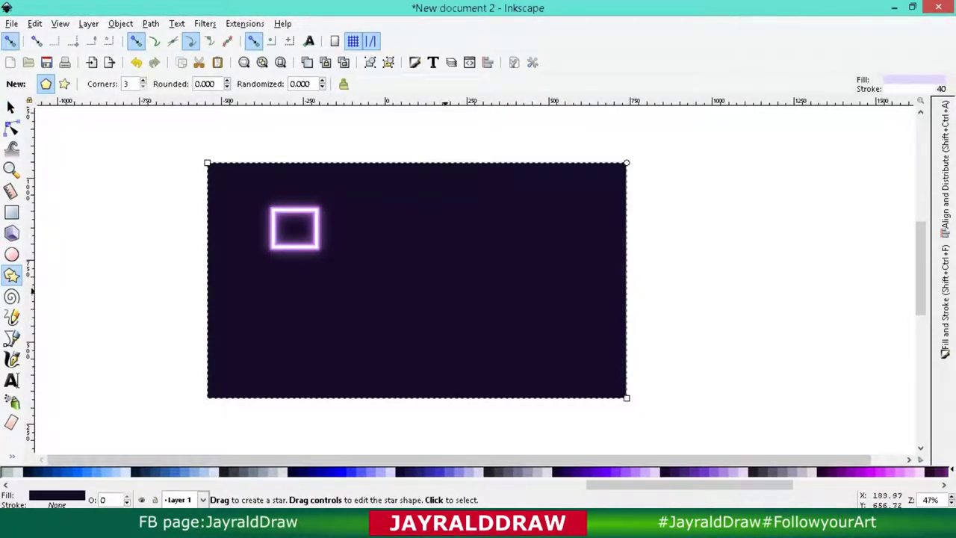
left_click(41, 471)
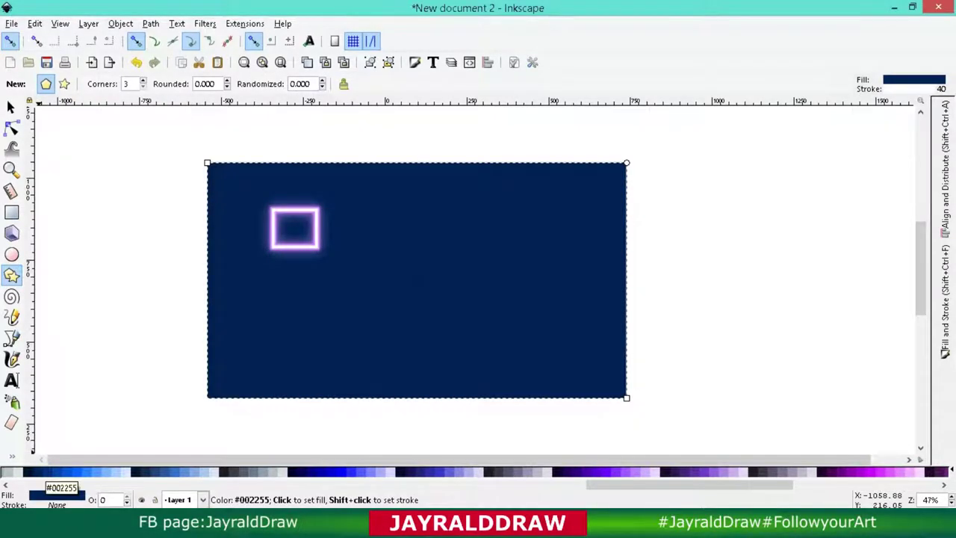
Undo the navy background fill and draw a large triangle in the middle of the page.
key("ctrl+z")
left_click_drag(394, 297, 478, 347)
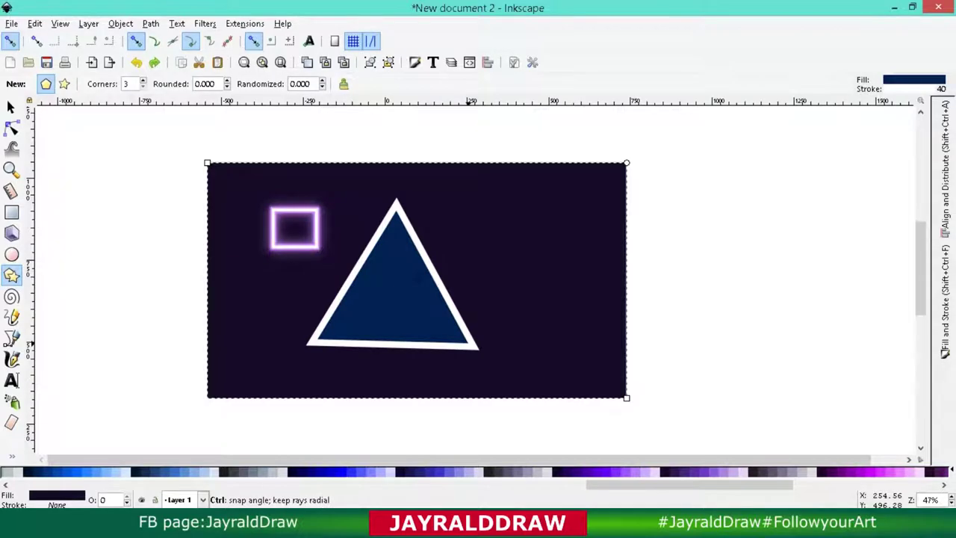
left_click_drag(478, 347, 472, 342)
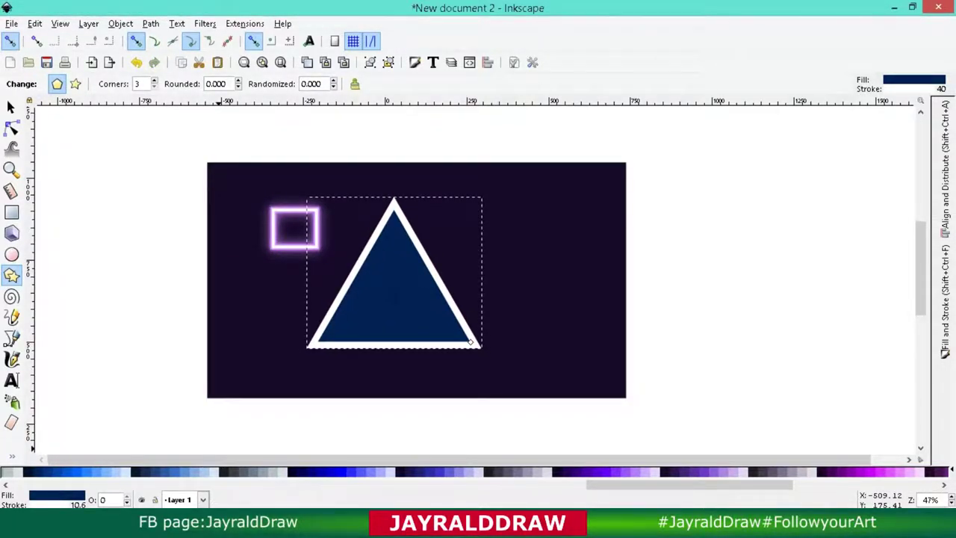
scroll(478, 471, "up", 3)
Remove the triangle's fill and colour its outline pale yellow #f0fb87, starting from the square's colour.
left_click(945, 299)
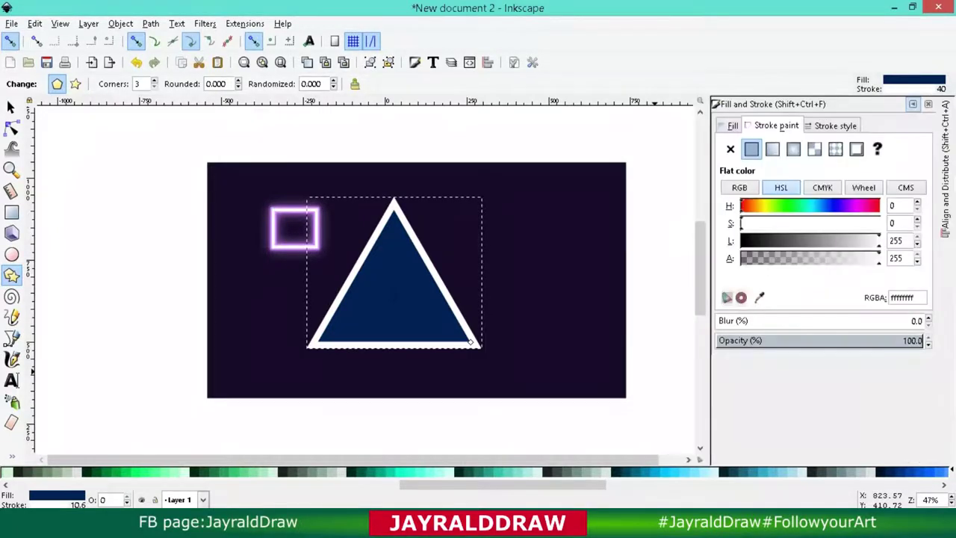
left_click(730, 148)
left_click(776, 125)
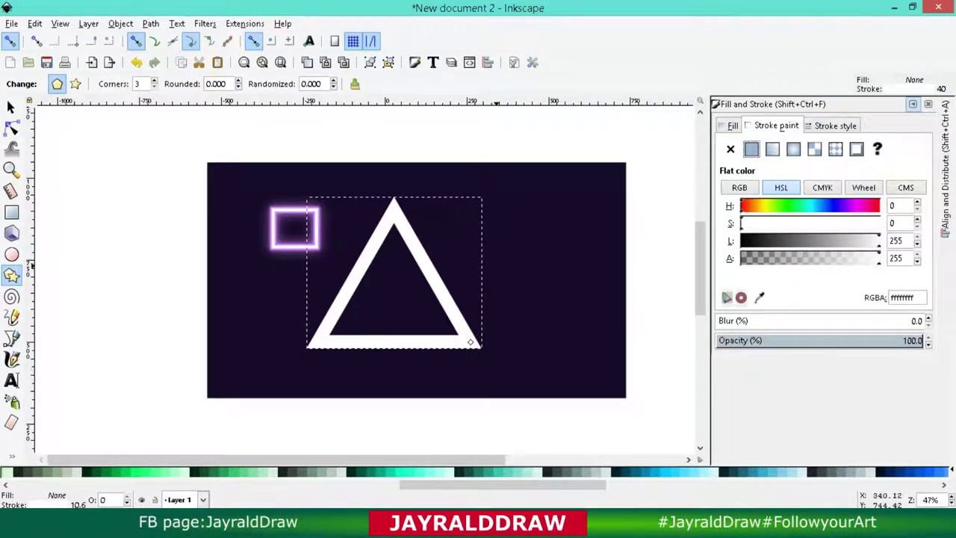
left_click(759, 297)
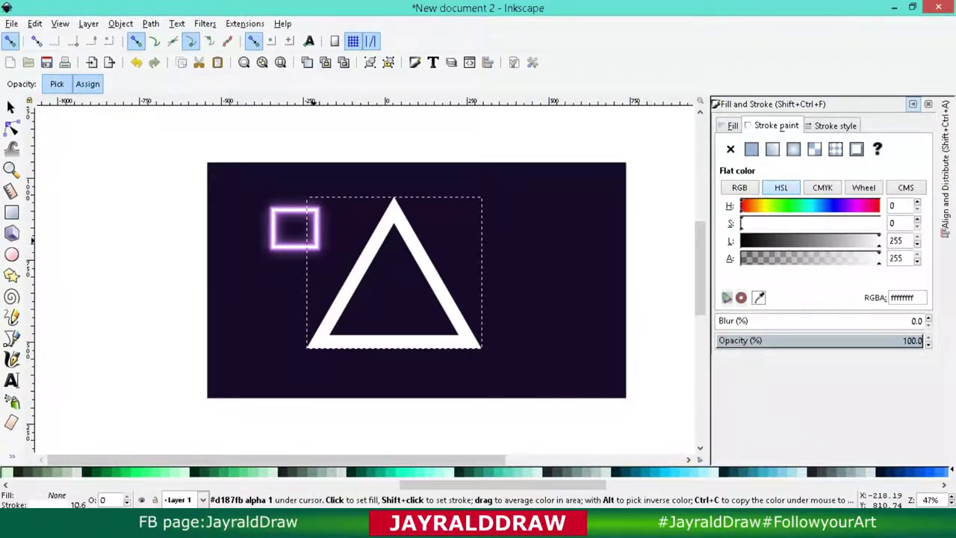
left_click(314, 227)
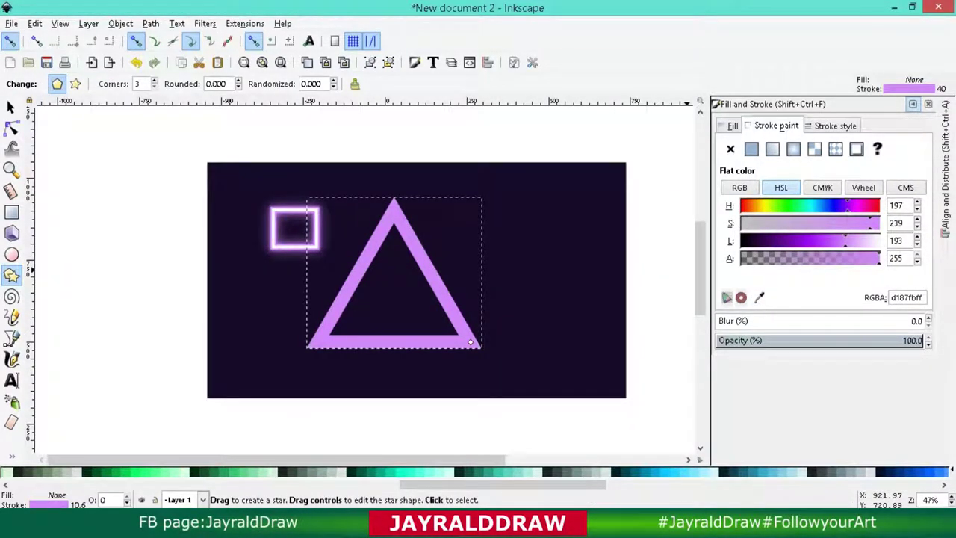
left_click(812, 206)
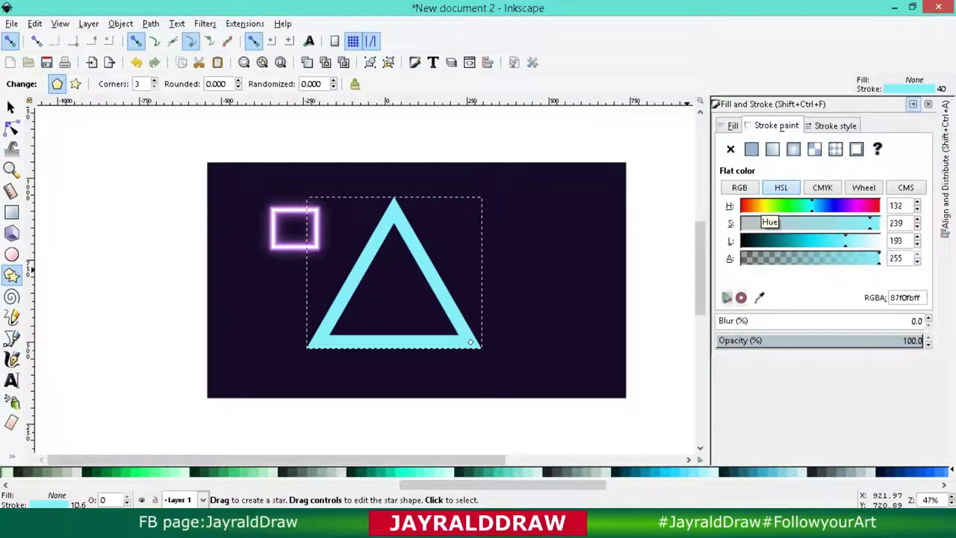
left_click(763, 205)
left_click(765, 205)
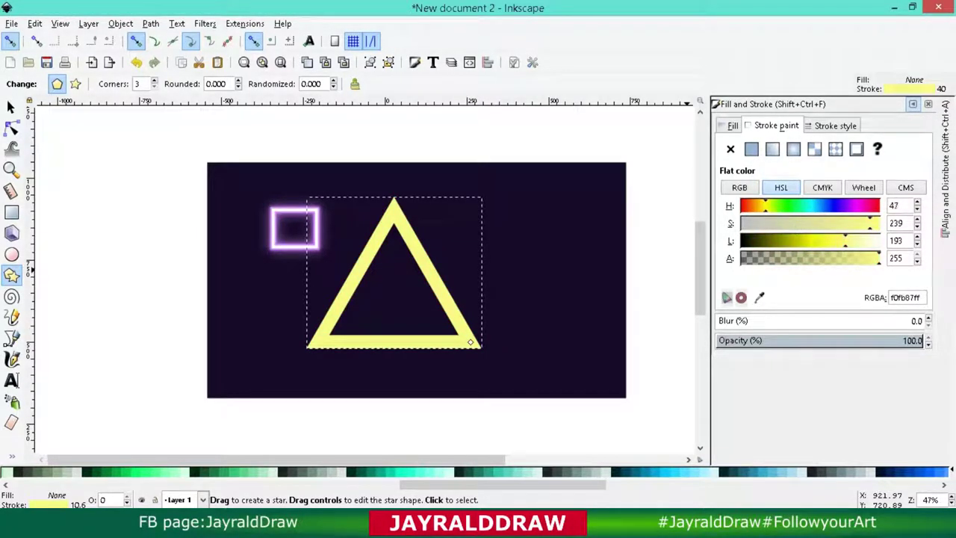
left_click(913, 104)
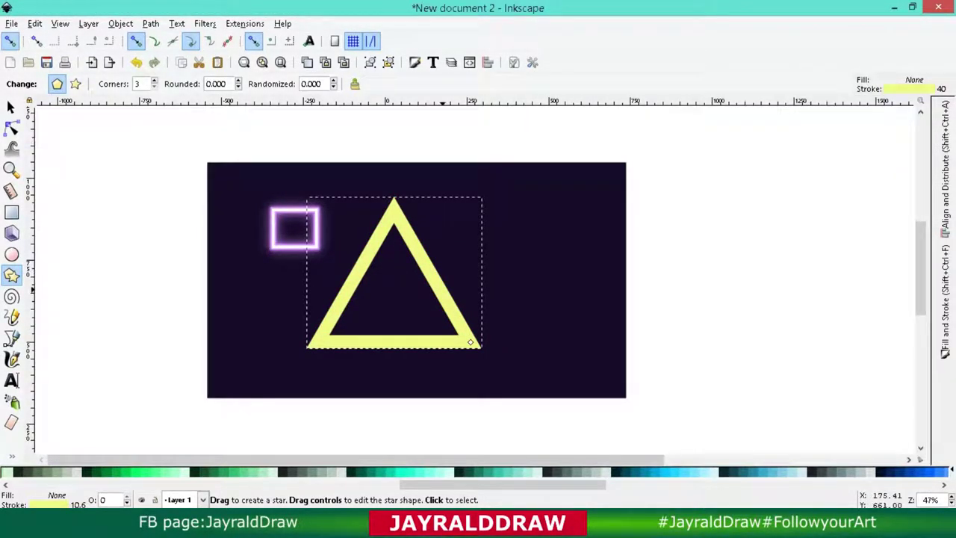
Shrink the triangle to about half its size and zoom to fit the page.
key("s")
right_click(413, 246)
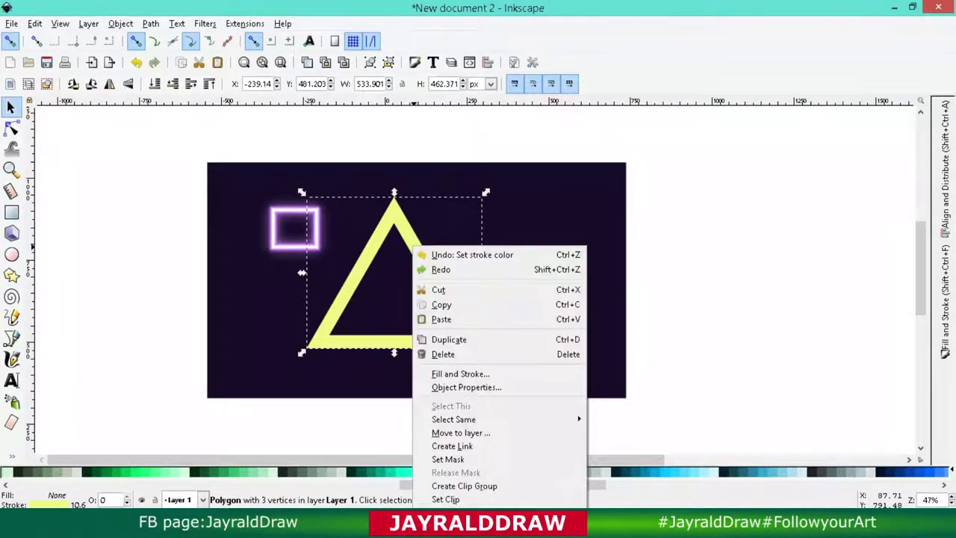
key("Escape")
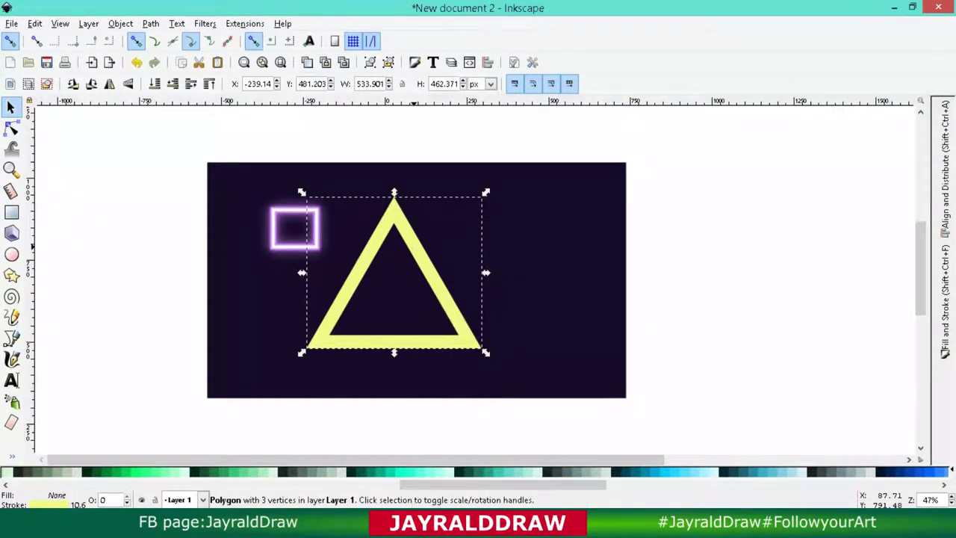
mouse_move(486, 348)
left_mouse_down()
mouse_move(442, 326)
mouse_move(510, 341)
left_mouse_up()
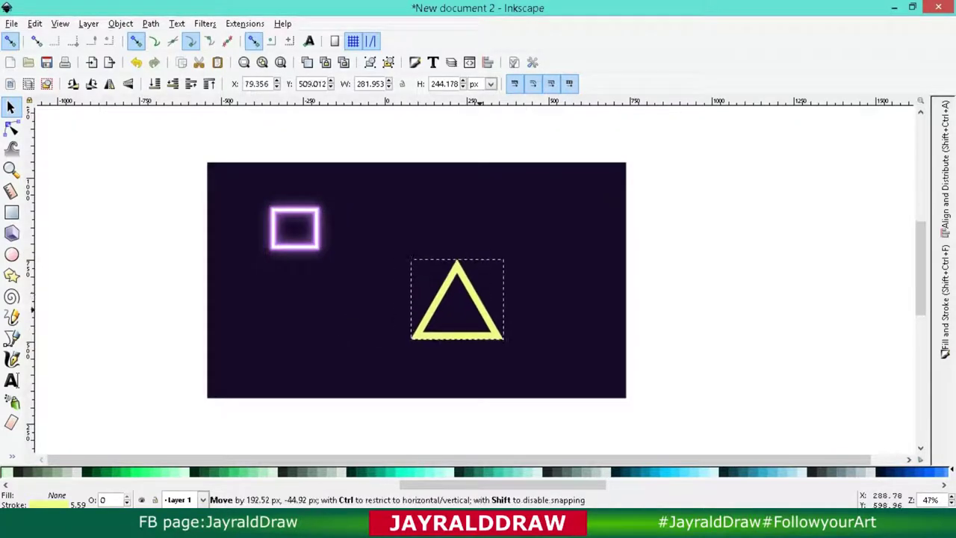
key("3")
key("minus")
key("minus")
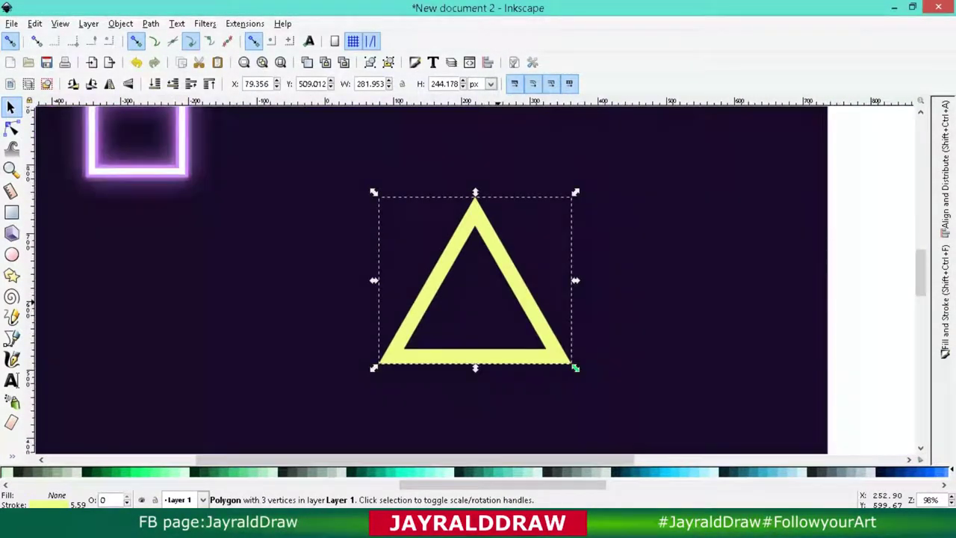
key("minus")
scroll(538, 332, "up", 2)
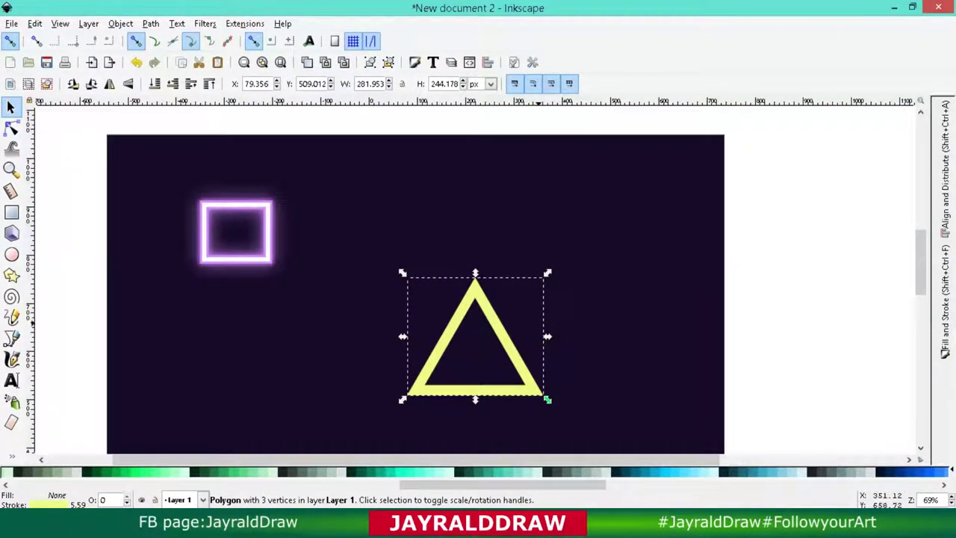
key("Tab")
key("3")
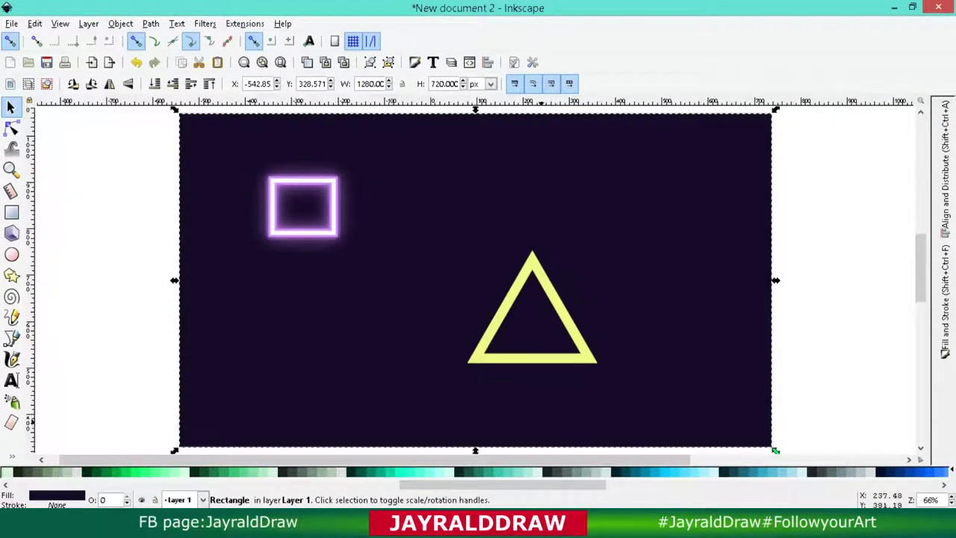
key("shift+Tab")
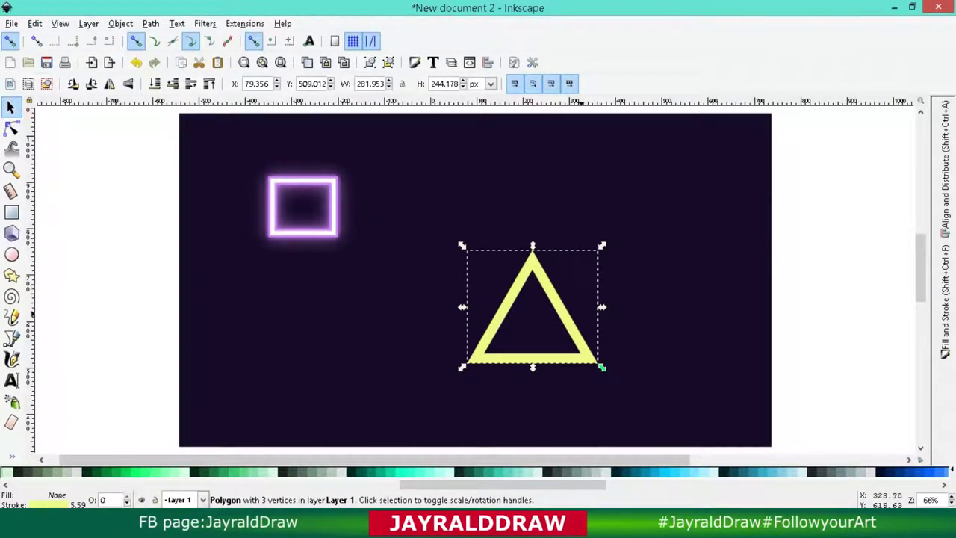
Duplicate the triangle twice, placing one copy to the right and one to the left.
right_click(550, 303)
left_click(572, 102)
left_click_drag(552, 332, 703, 332)
right_click(649, 307)
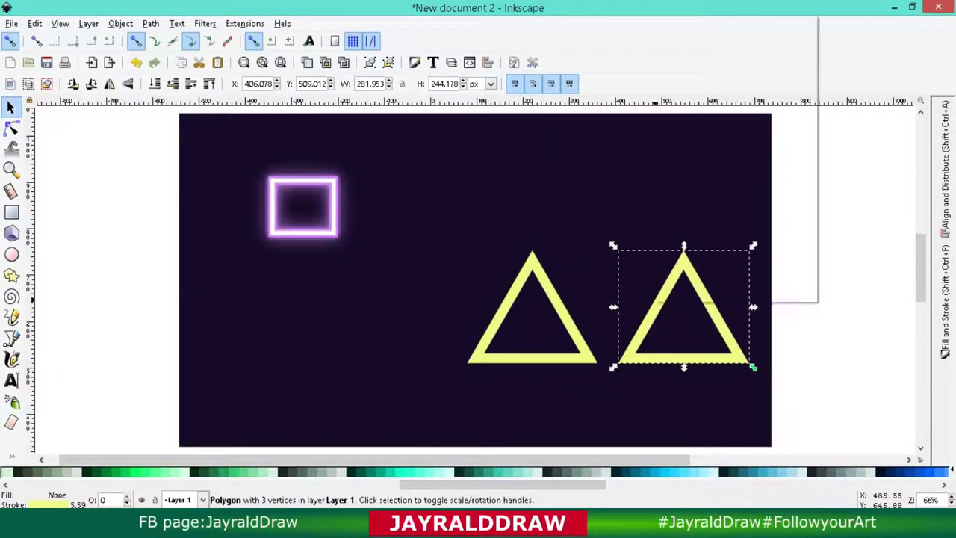
left_click(687, 104)
left_click_drag(649, 333, 339, 332)
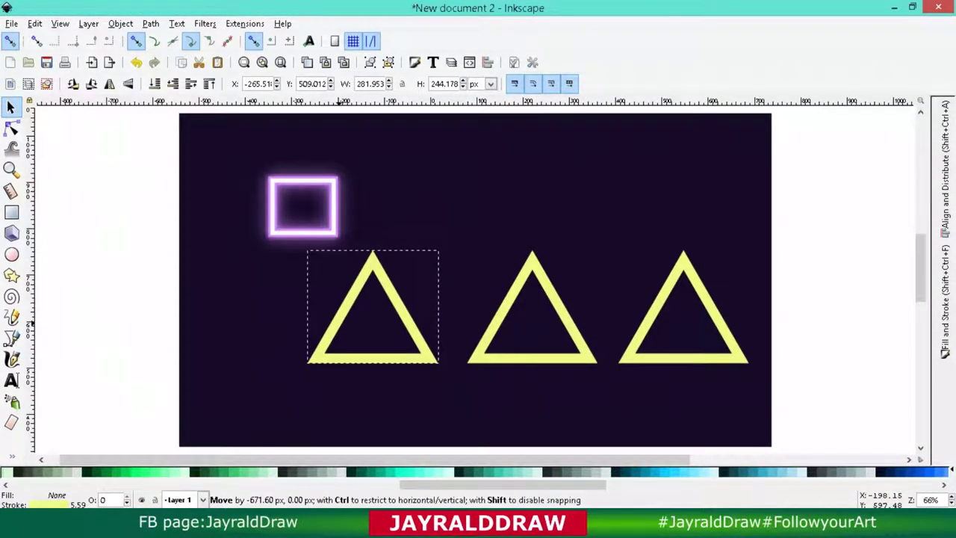
Blur the left triangle by 30 and give the middle triangle a 40 px outline.
left_click(944, 299)
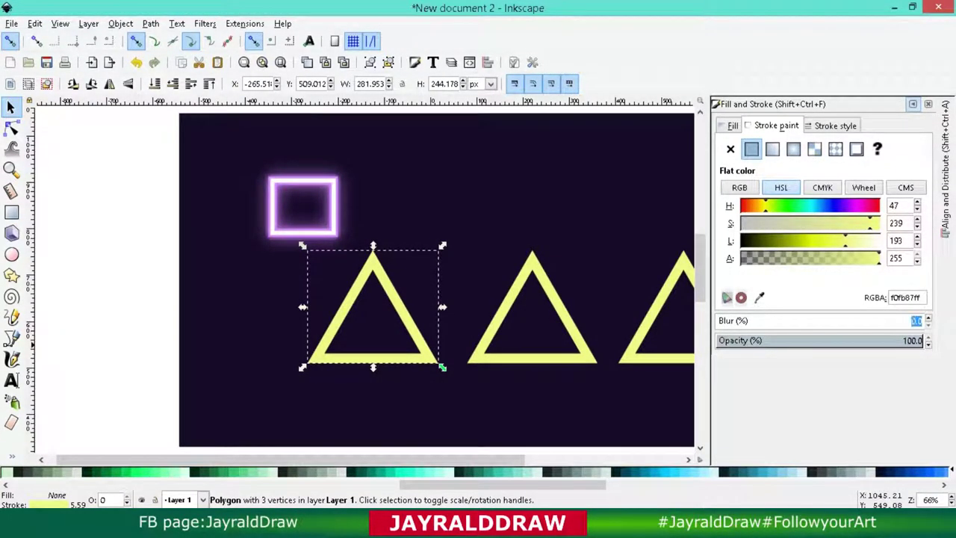
type("30")
key("Return")
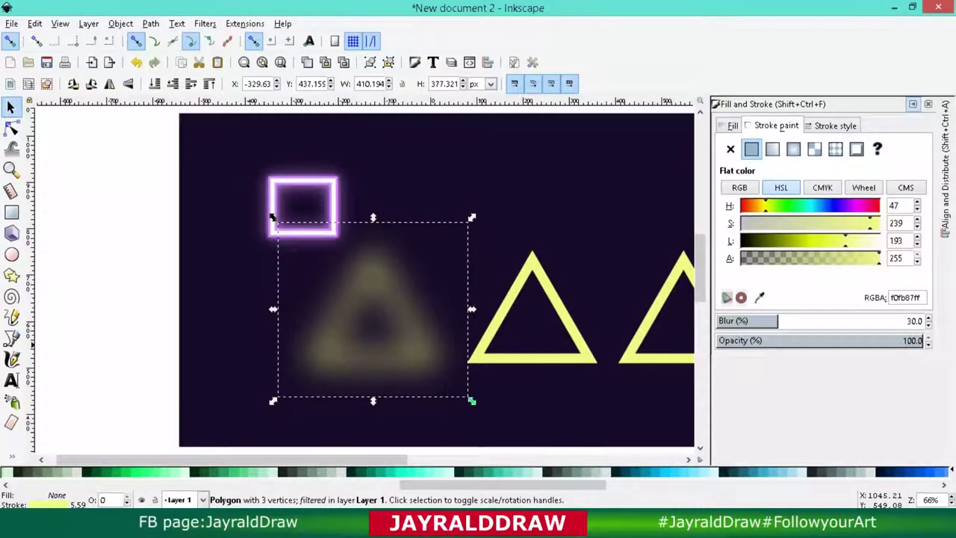
left_click(572, 320)
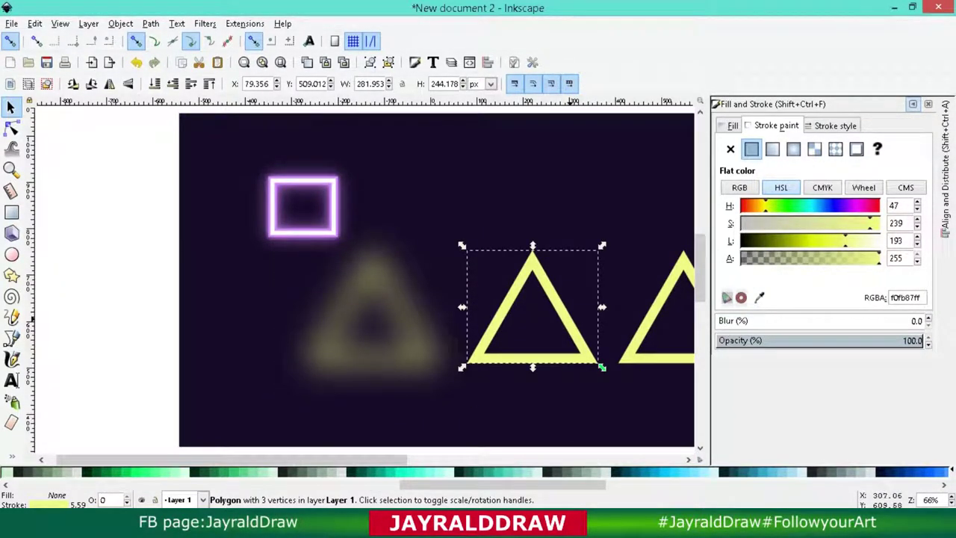
left_click(847, 127)
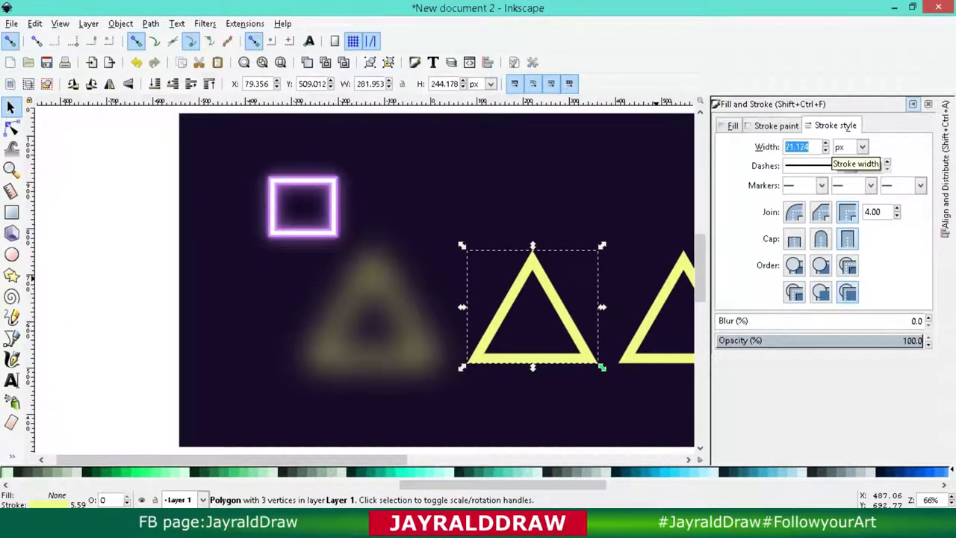
type("40")
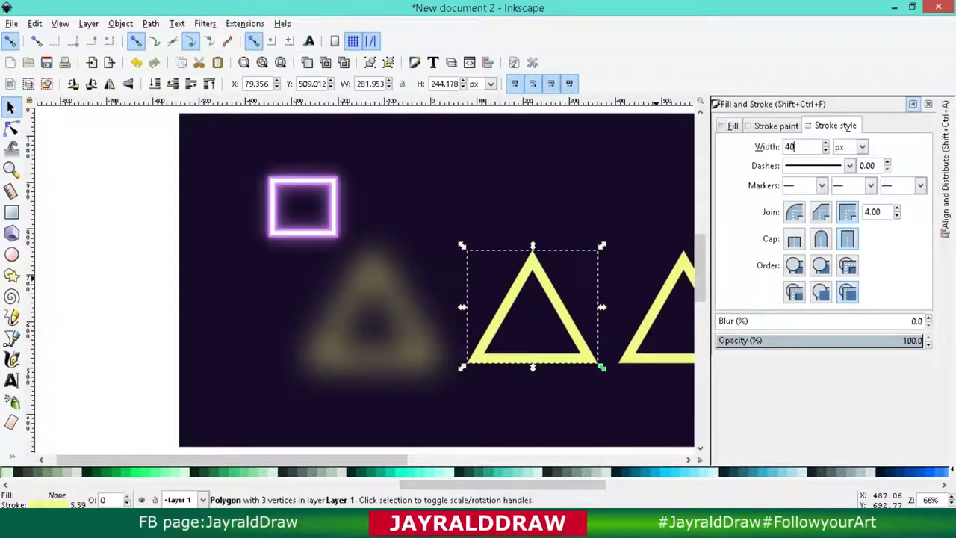
key("Return")
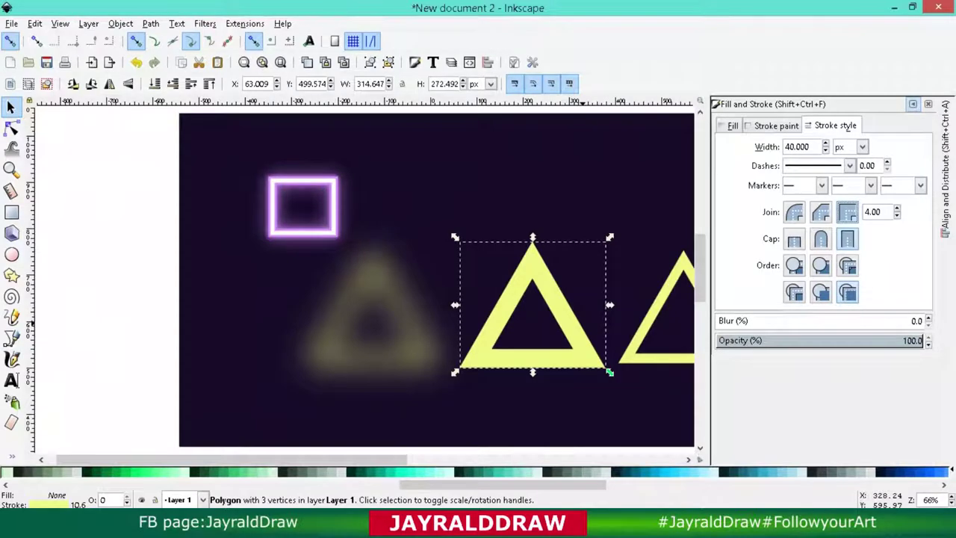
Turn the right triangle's outline white.
left_click(644, 335)
left_click(776, 125)
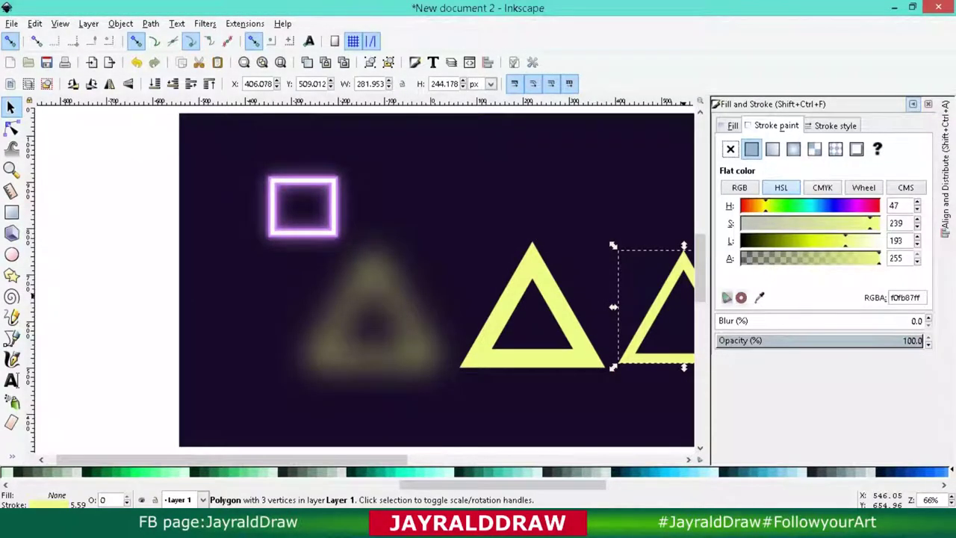
left_click(11, 472, "shift")
Duplicate the thick triangle, offset the copy right, and apply blur 10.
right_click(605, 365)
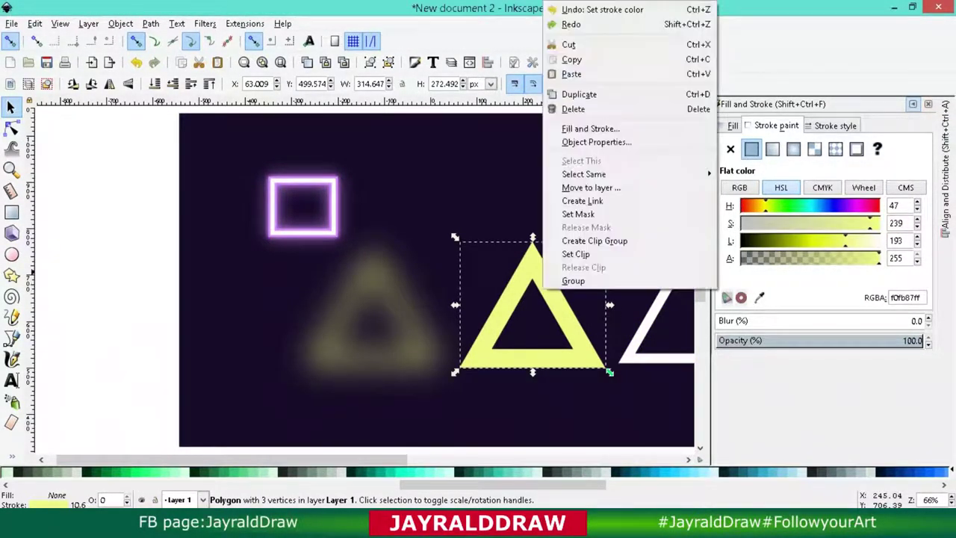
left_click(579, 94)
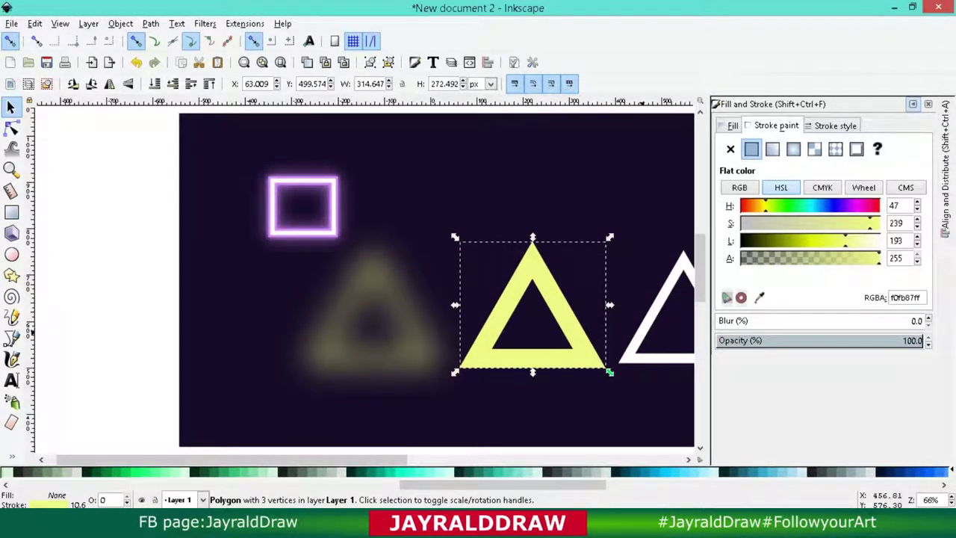
left_click_drag(533, 351, 585, 353)
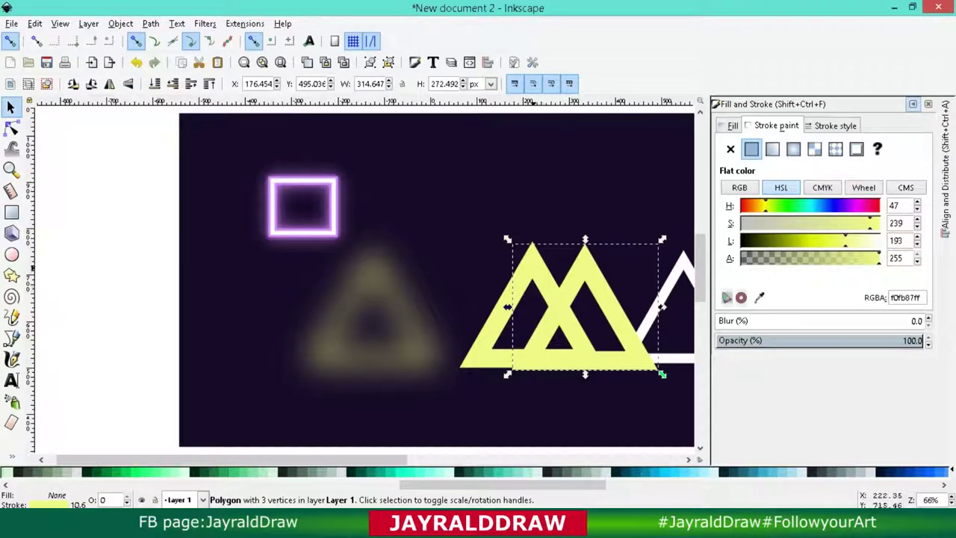
key("ctrl+z")
type("10")
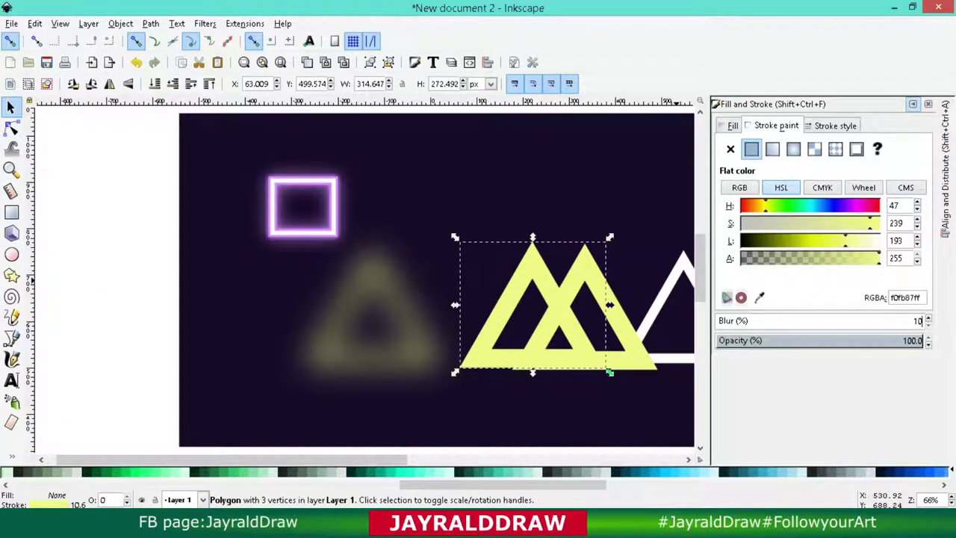
key("Return")
left_click(583, 351)
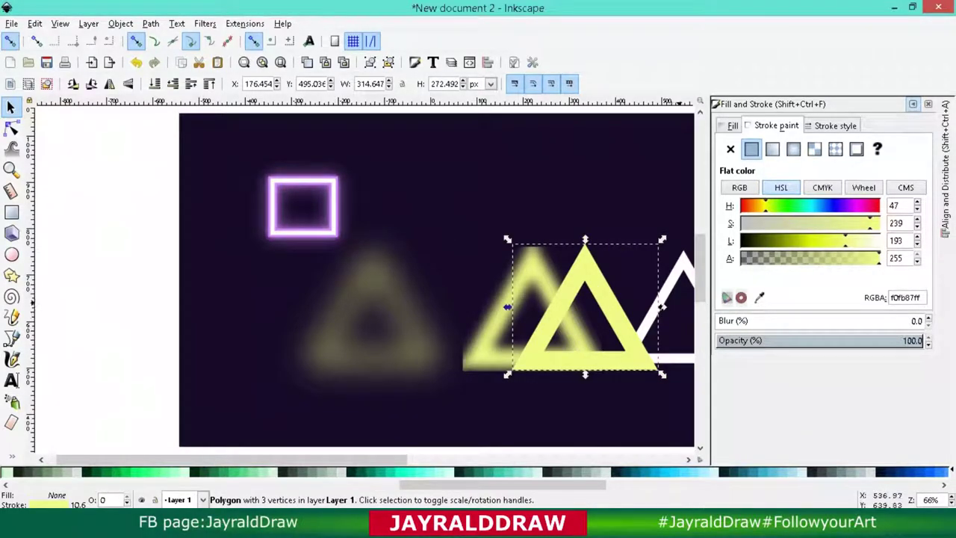
left_click(672, 313, "shift")
Centre the three triangles on one another and move the blurred glow onto the sharp triangle.
left_click(273, 217, "shift")
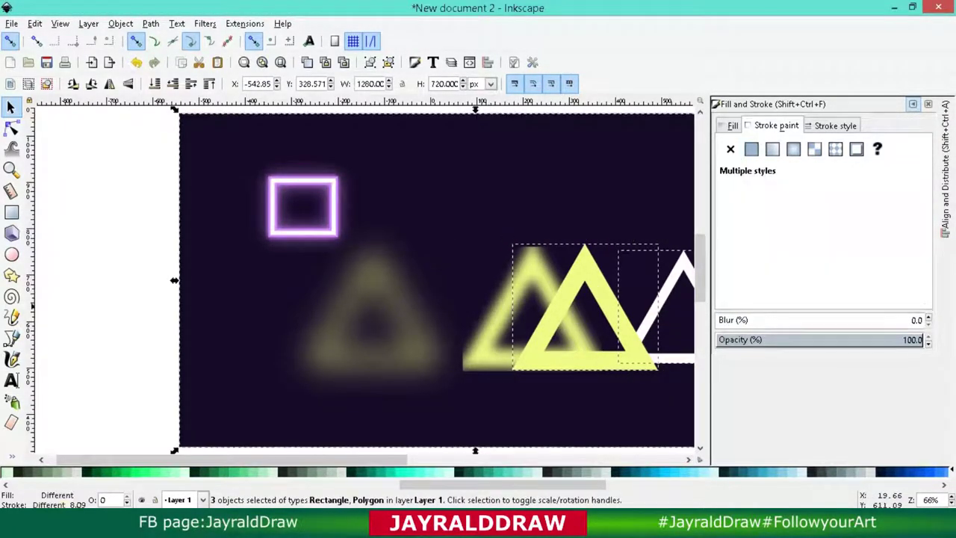
left_click(366, 313, "shift")
left_click(272, 218, "shift")
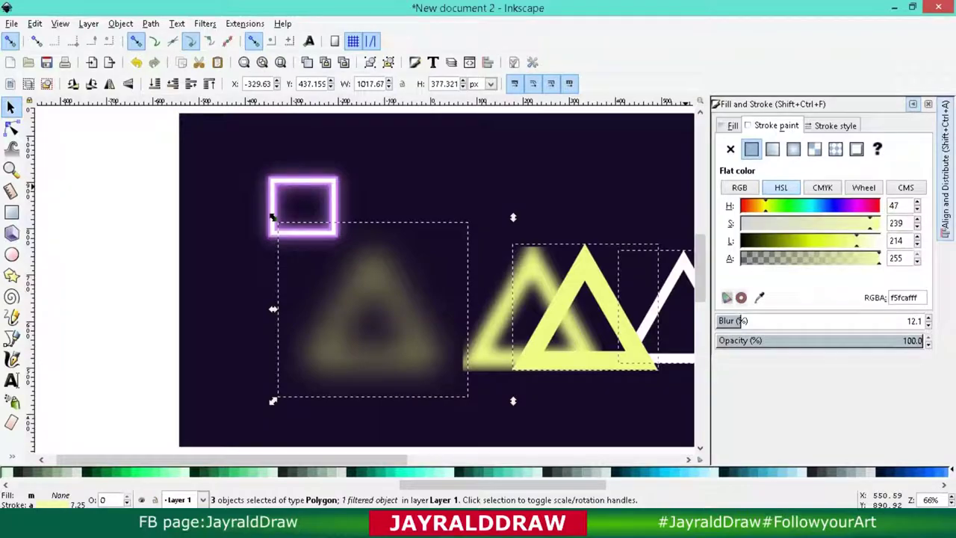
key("ctrl+shift+a")
left_click(864, 193)
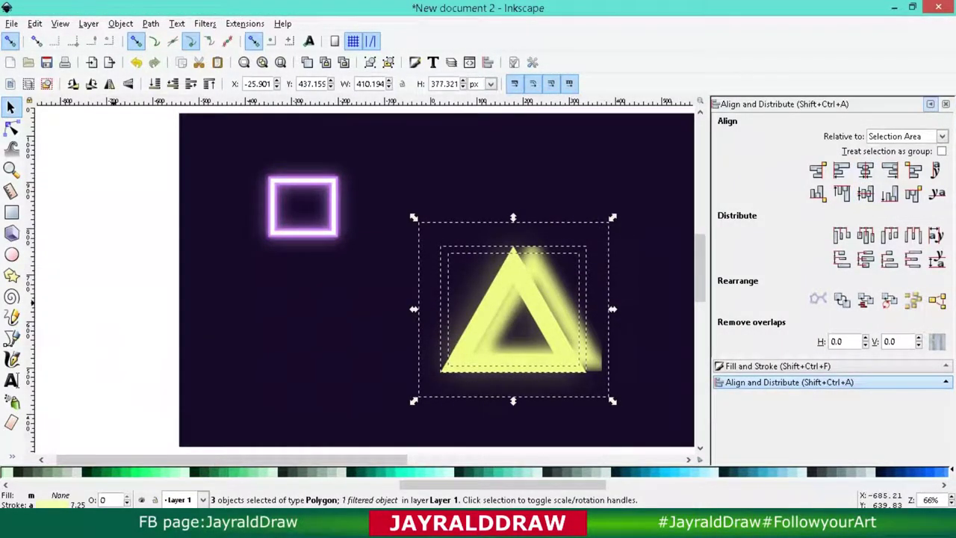
key("Escape")
left_click(577, 299)
left_click_drag(577, 299, 539, 303)
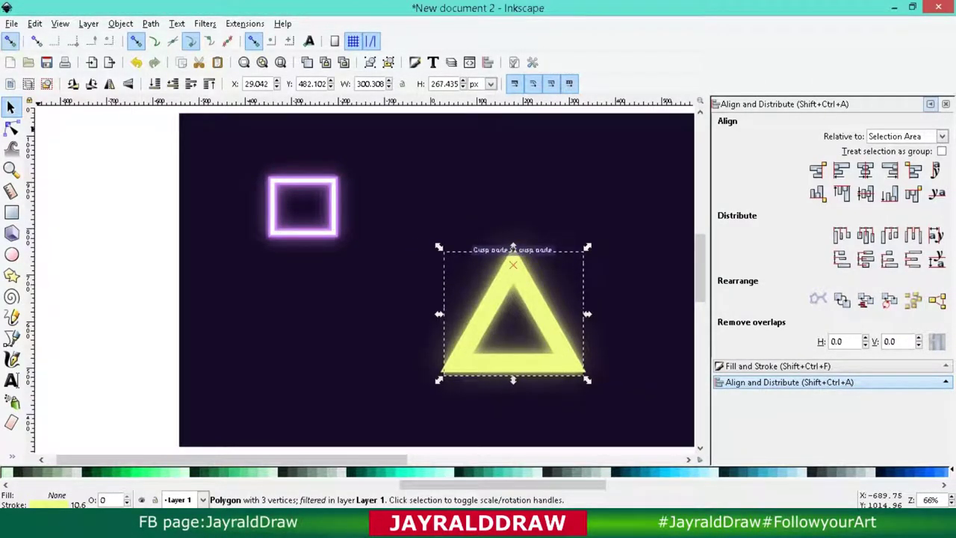
key("percent")
key("Escape")
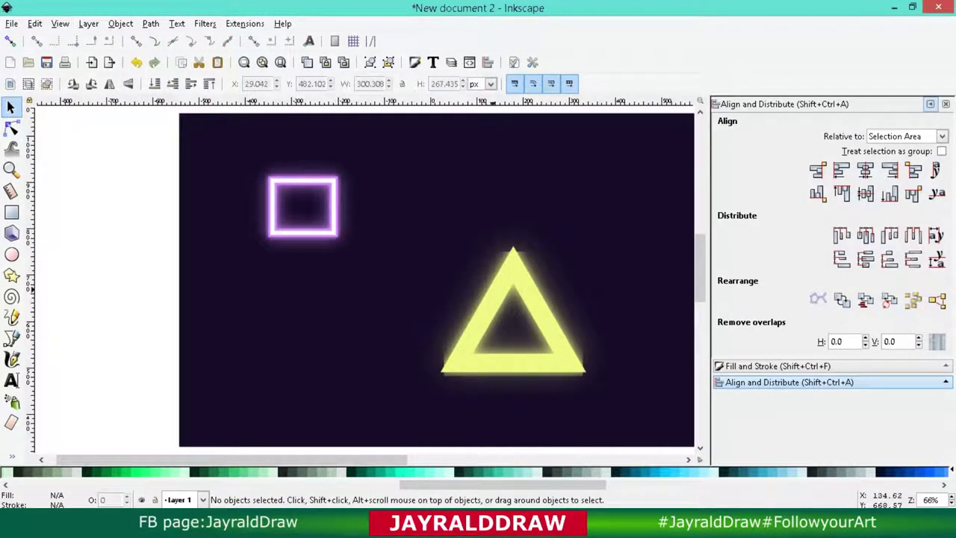
Centre all triangle layers, excluding the square, and send the sharp triangle one level down.
key("ctrl+a")
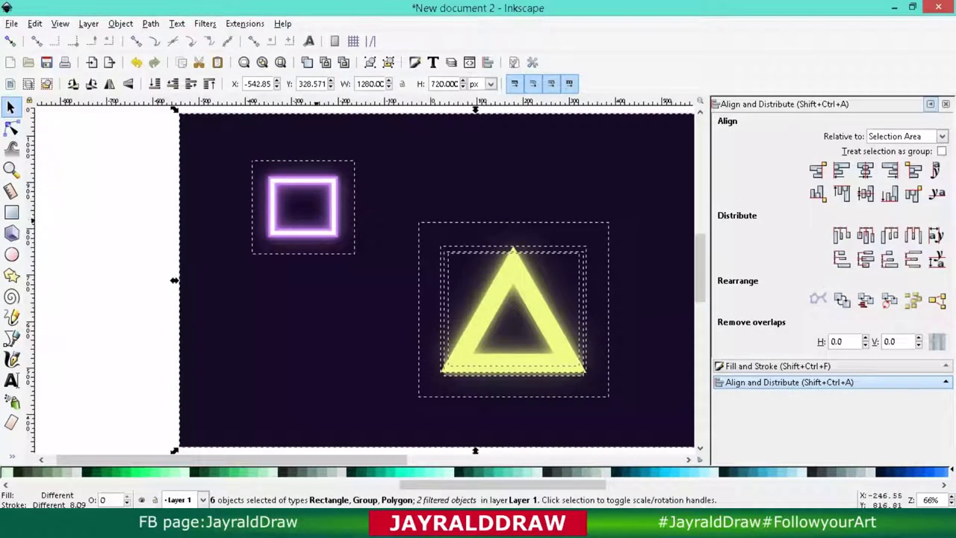
left_click(302, 220, "shift")
left_click(864, 193)
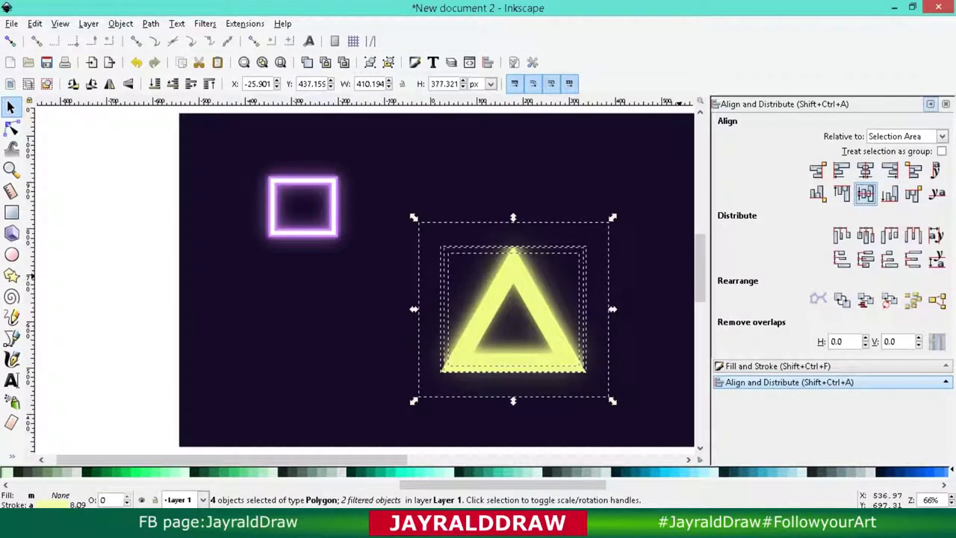
key("Escape")
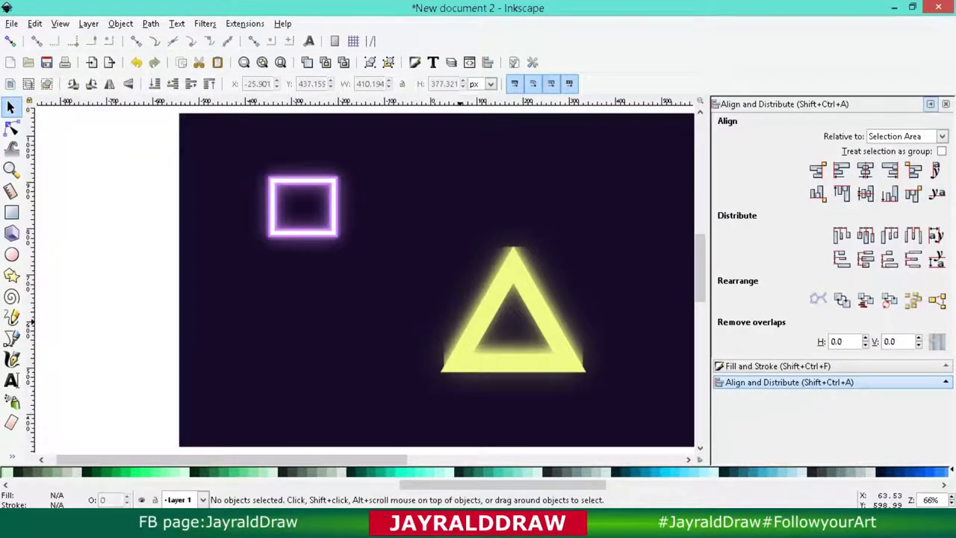
left_click(475, 280)
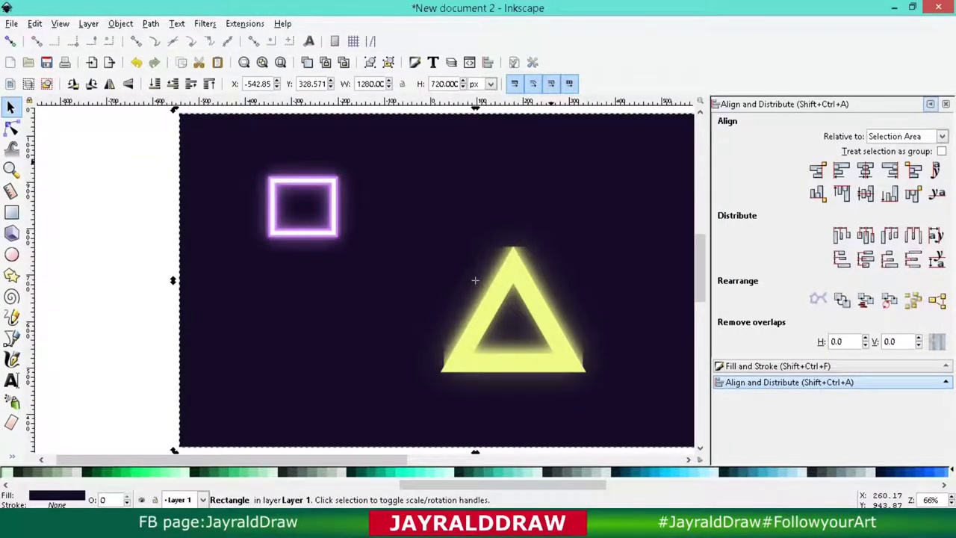
key("Tab")
key("Tab")
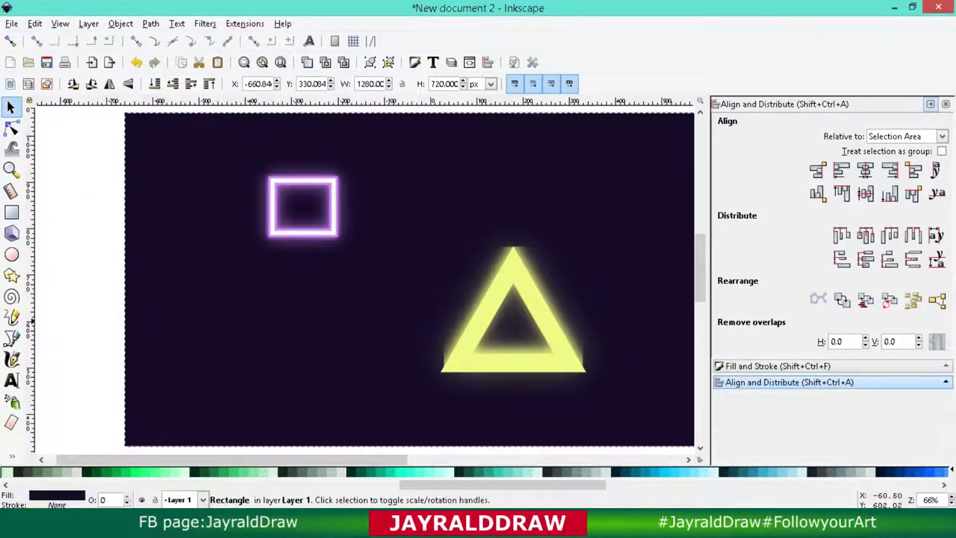
mouse_move(513, 366)
left_mouse_down()
mouse_move(361, 366)
mouse_move(518, 365)
left_mouse_up()
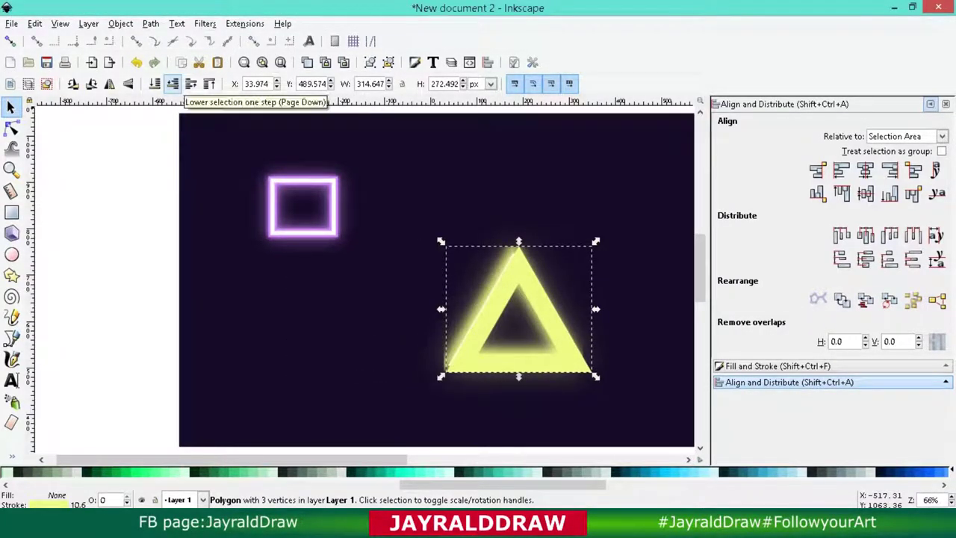
left_click(172, 83)
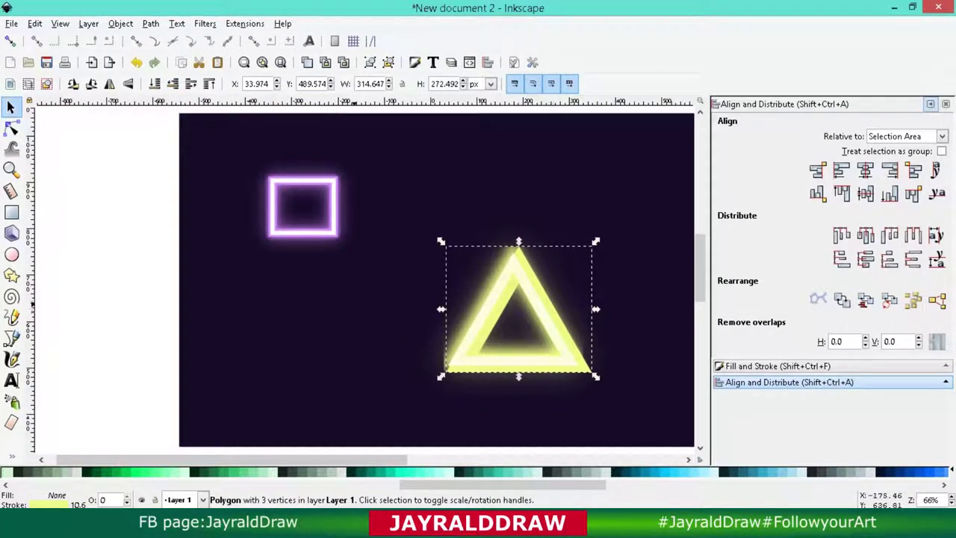
left_click(865, 171)
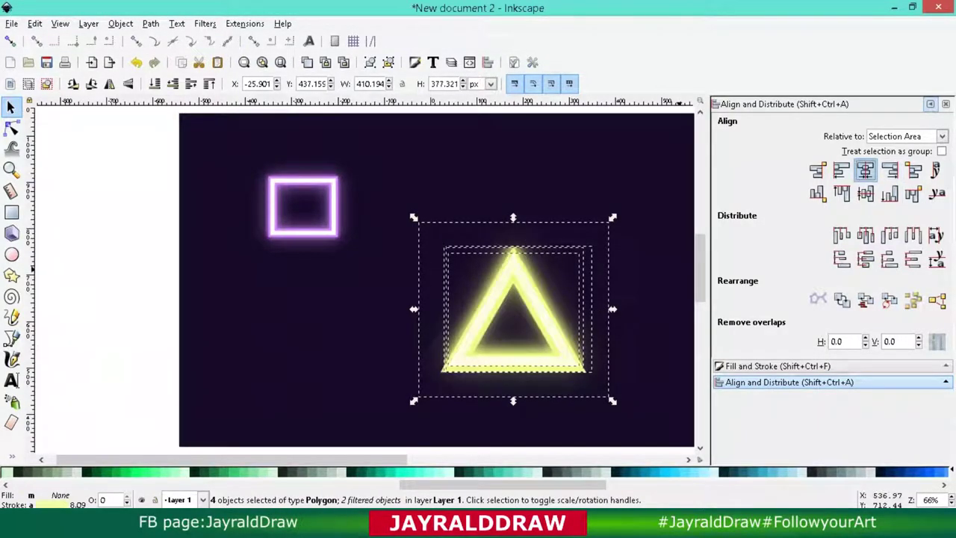
left_click(34, 278)
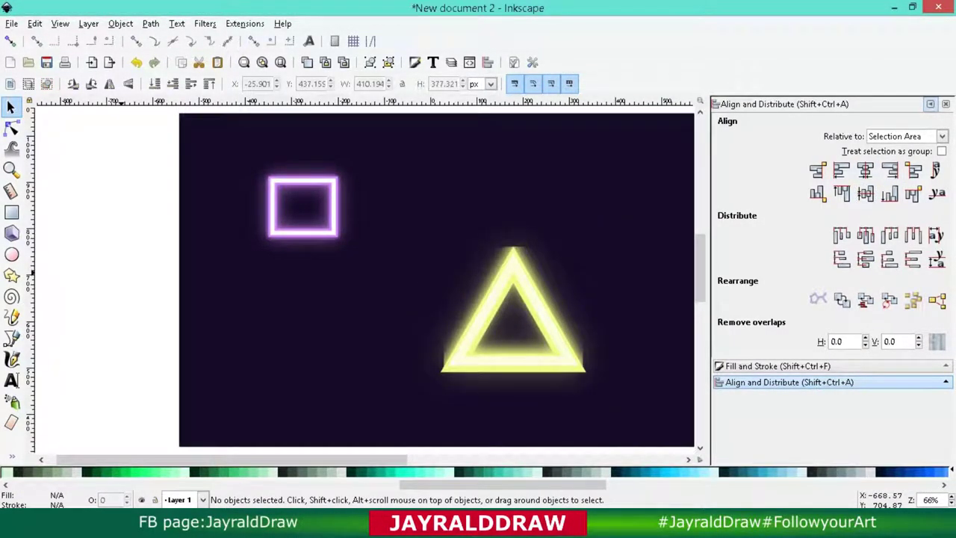
Zoom in on the glowing triangle and cycle the selection through its stacked layers.
left_click(475, 280)
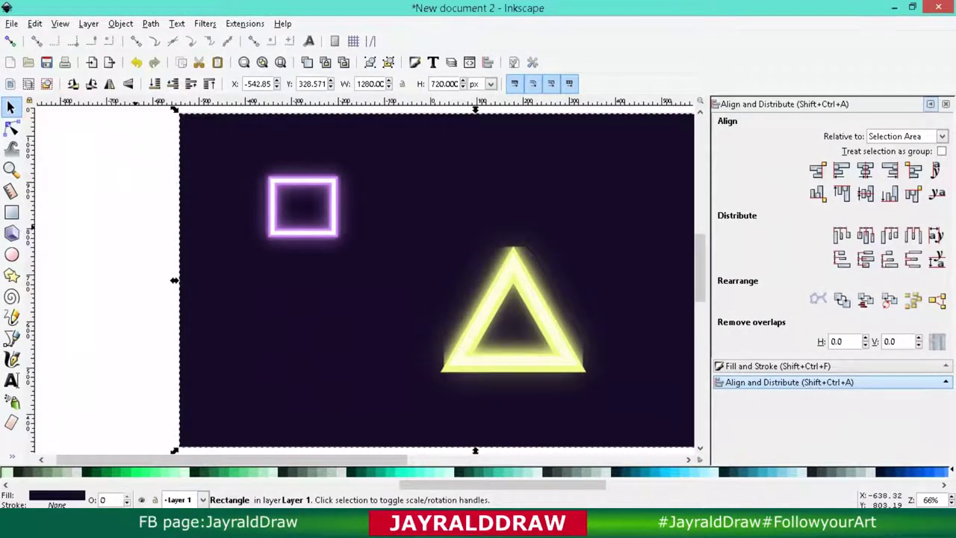
left_click(138, 216)
left_click(497, 295)
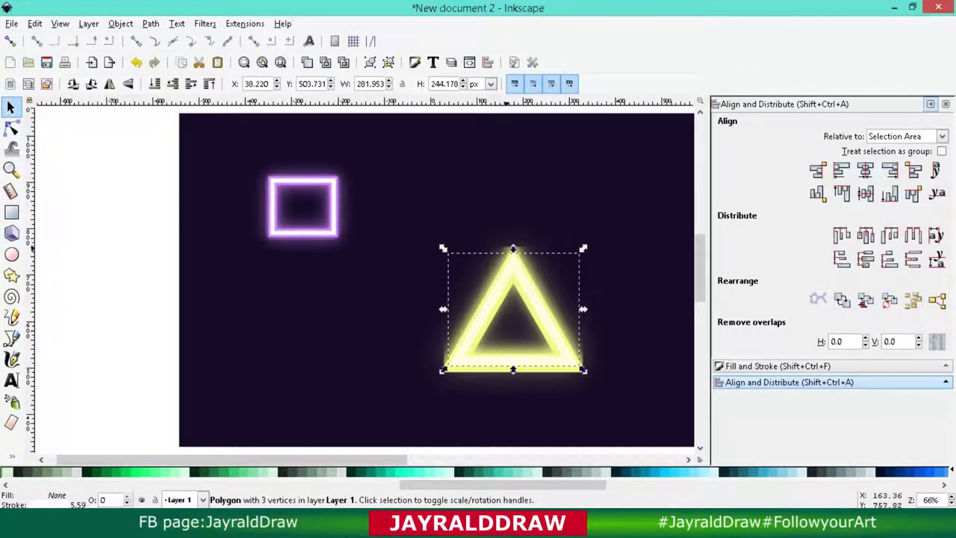
key("ctrl+shift+v")
left_click(513, 288)
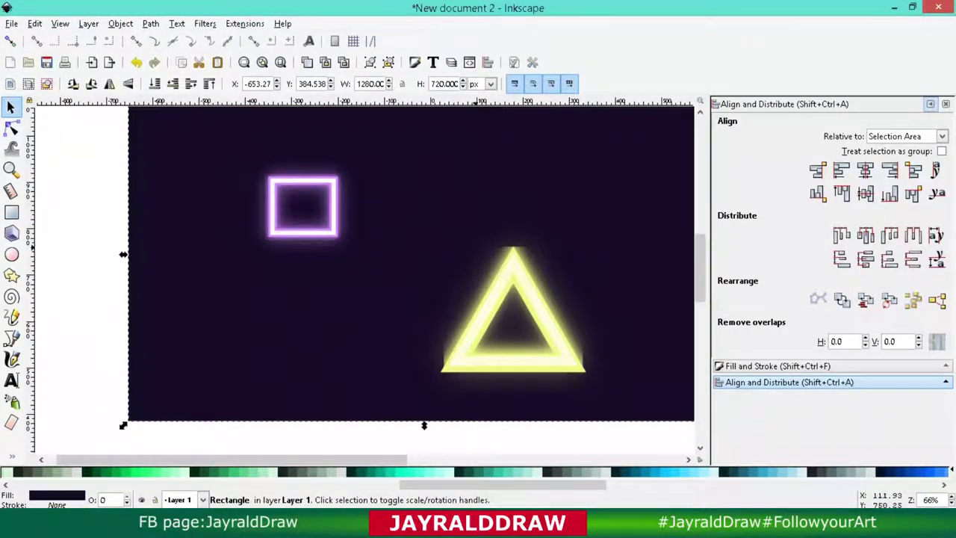
left_click(479, 280)
key("plus")
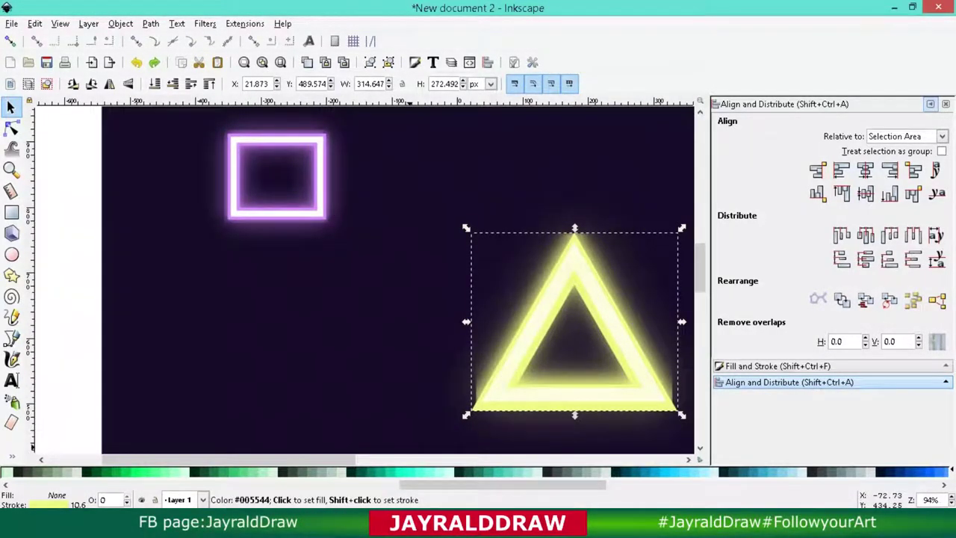
key("3")
left_click(423, 164)
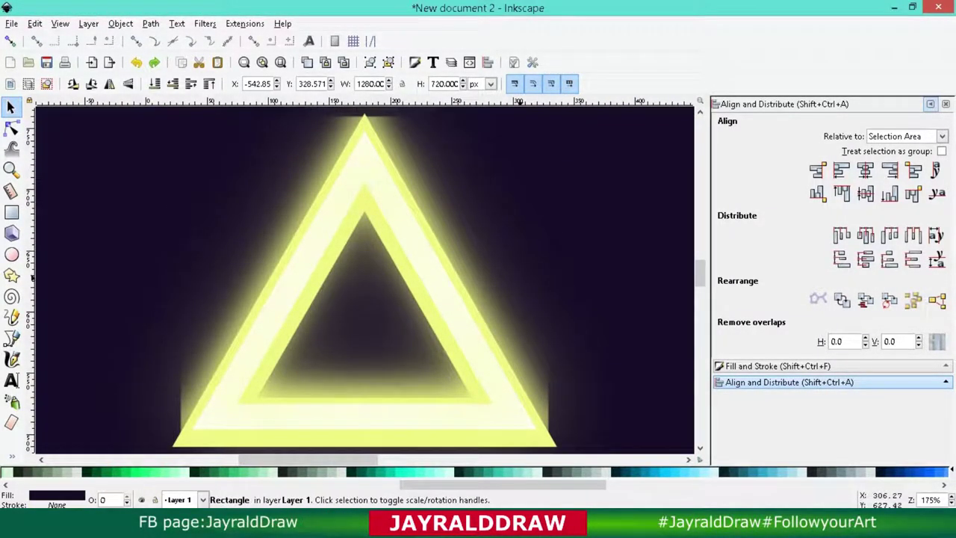
key("Tab")
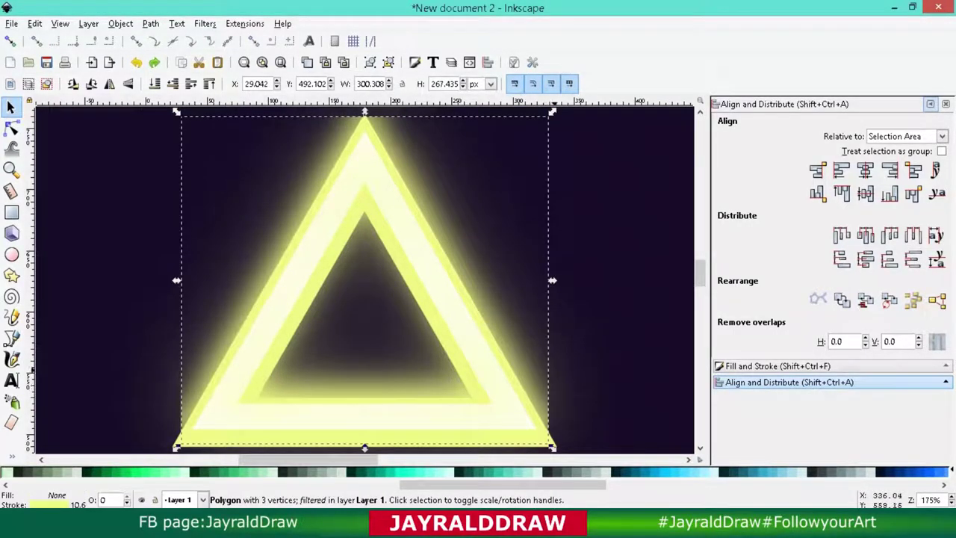
key("Tab")
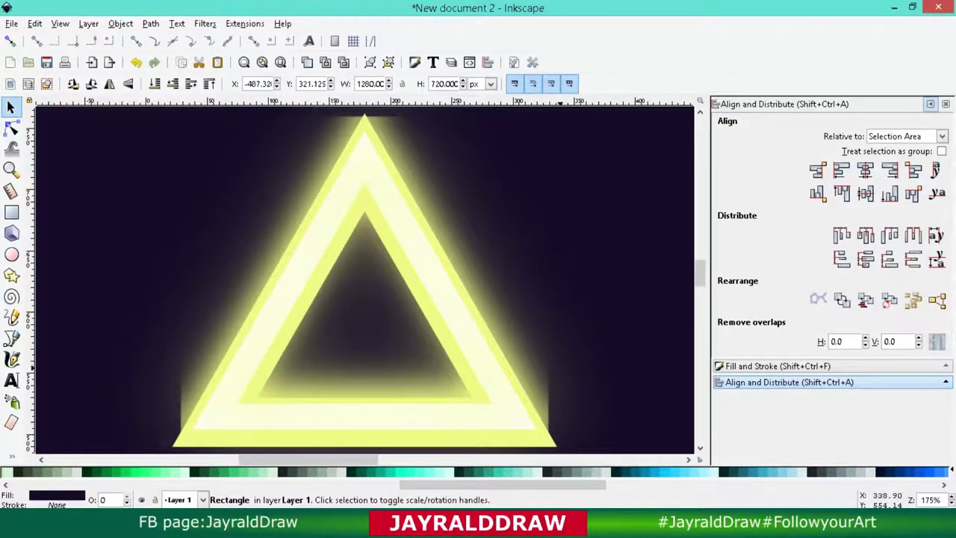
key("Tab")
key("Tab")
key("Tab")
key("Tab")
key("Tab")
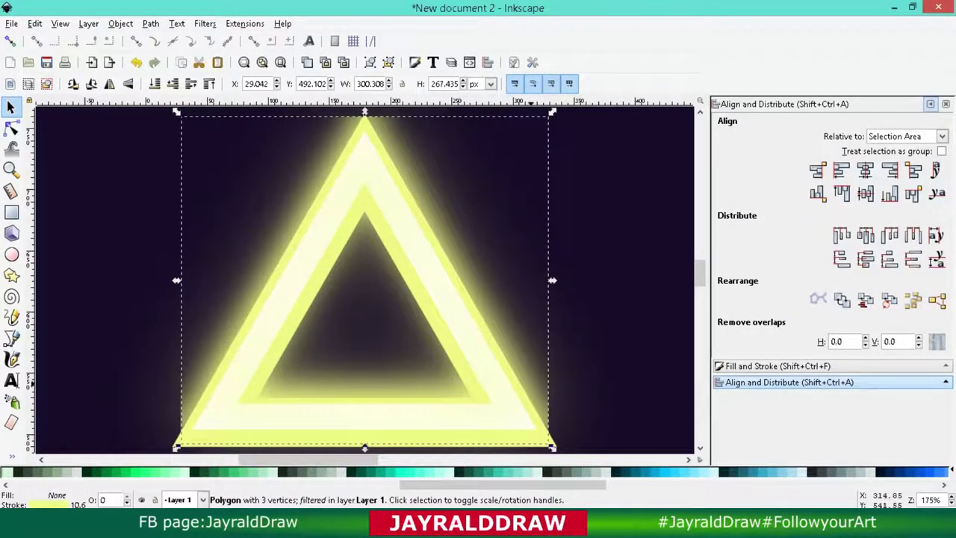
key("Tab")
key("Tab")
Offset the blurred glow triangle up and right and set its opacity to 93.5.
left_click_drag(513, 388, 596, 361)
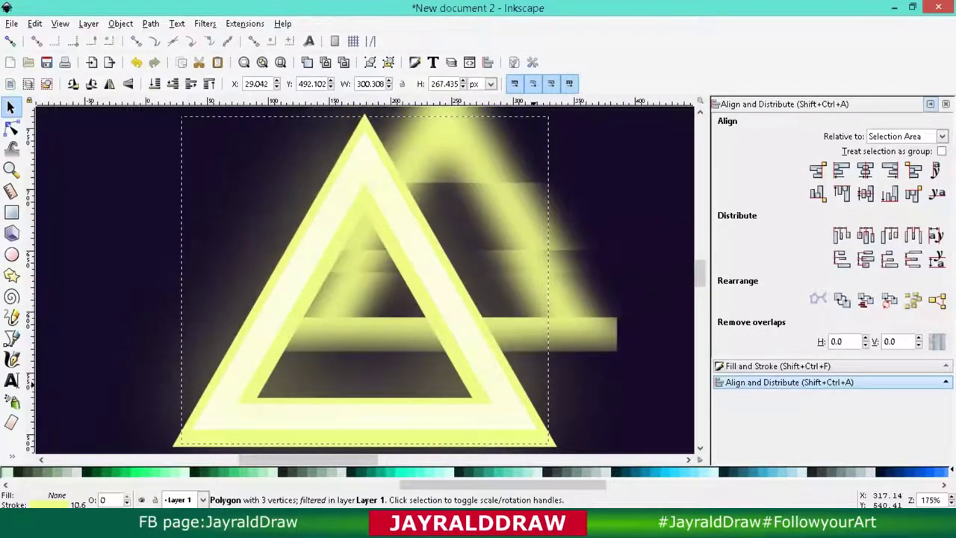
key("ctrl+shift+f")
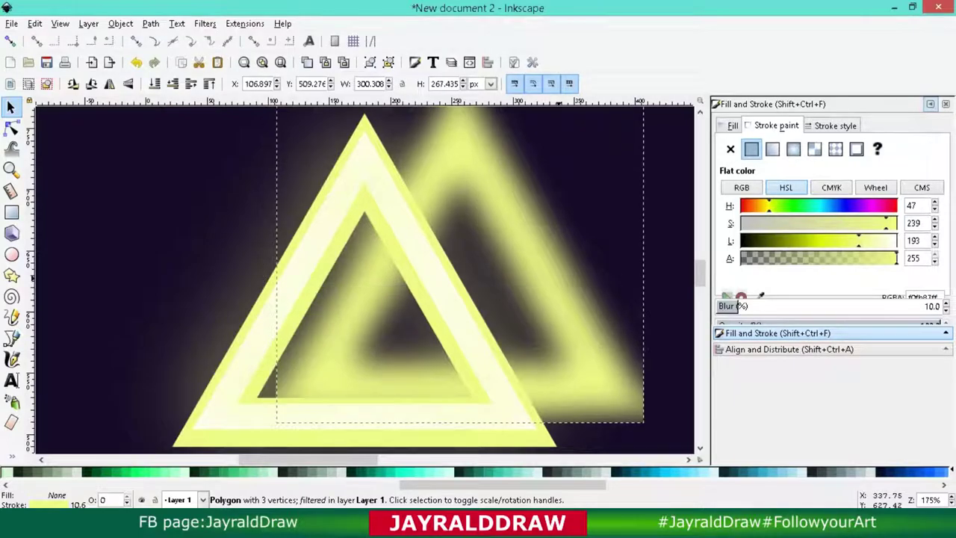
left_click_drag(548, 276, 559, 279)
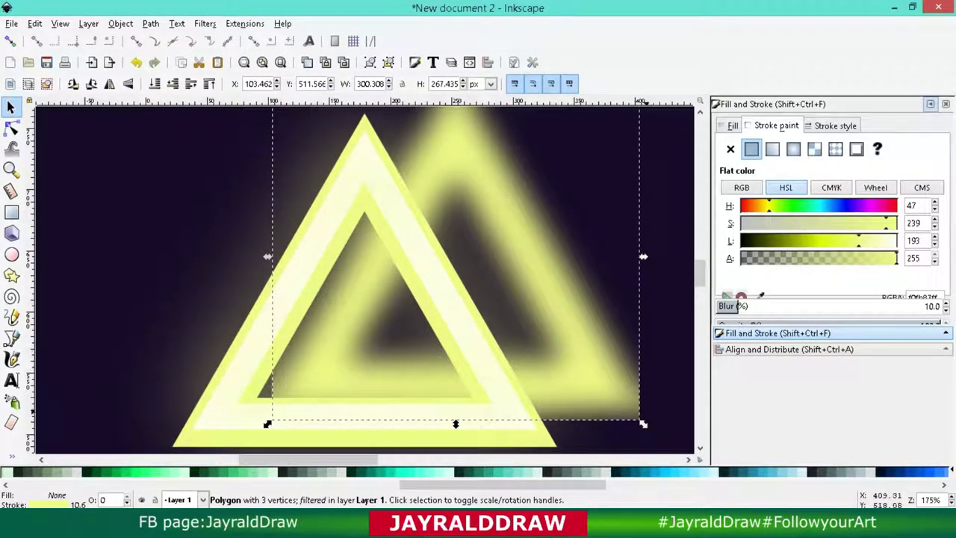
left_click_drag(643, 424, 654, 423)
key("ctrl+z")
left_click(925, 341)
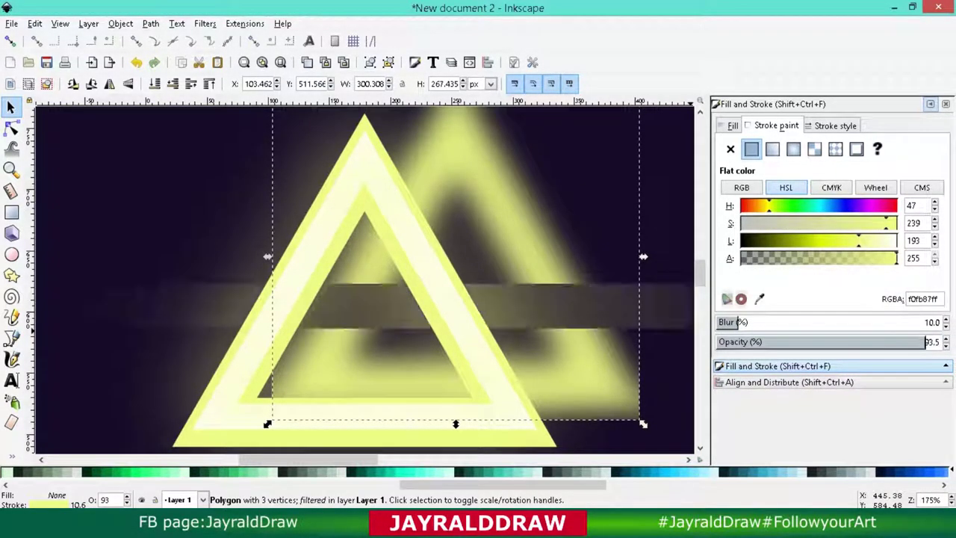
Set the glow triangle's blur to 21.
mouse_move(742, 322)
left_mouse_down()
mouse_move(917, 322)
mouse_move(767, 322)
left_mouse_up()
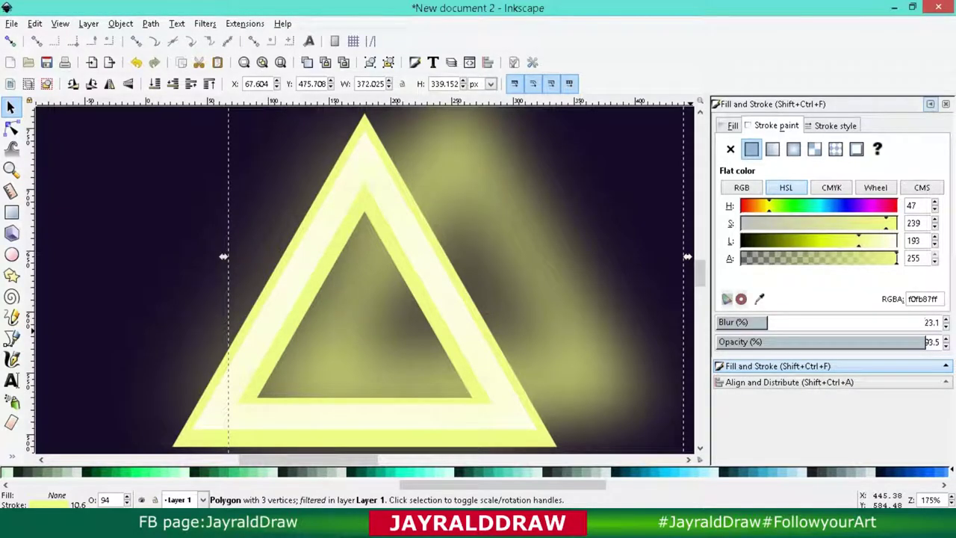
type("18.1")
key("Return")
left_click_drag(756, 322, 763, 322)
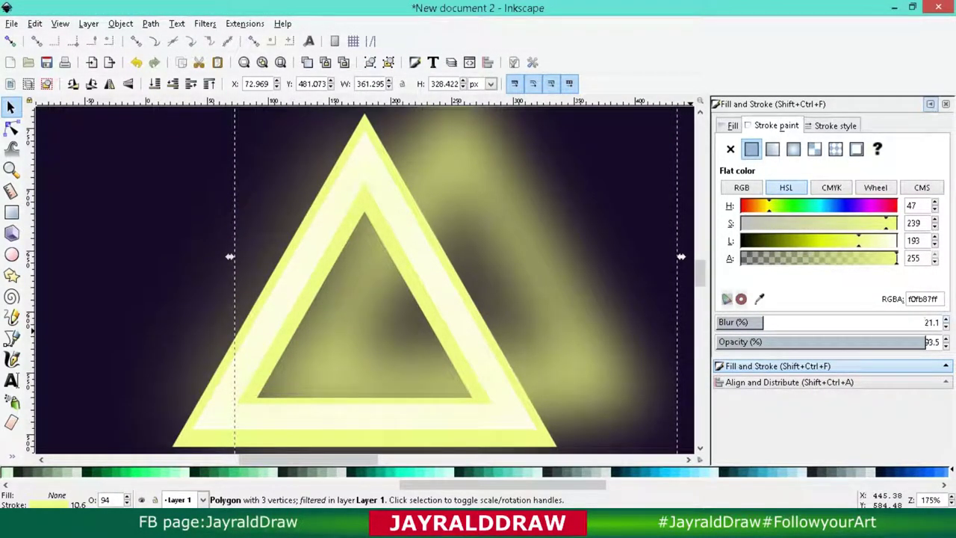
left_click_drag(762, 322, 760, 322)
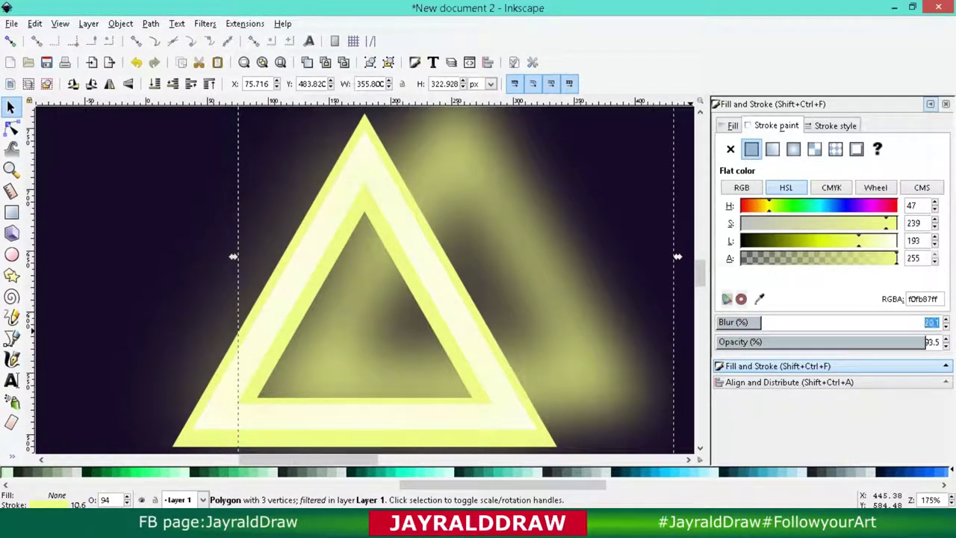
type("21.")
key("Return")
left_click(930, 104)
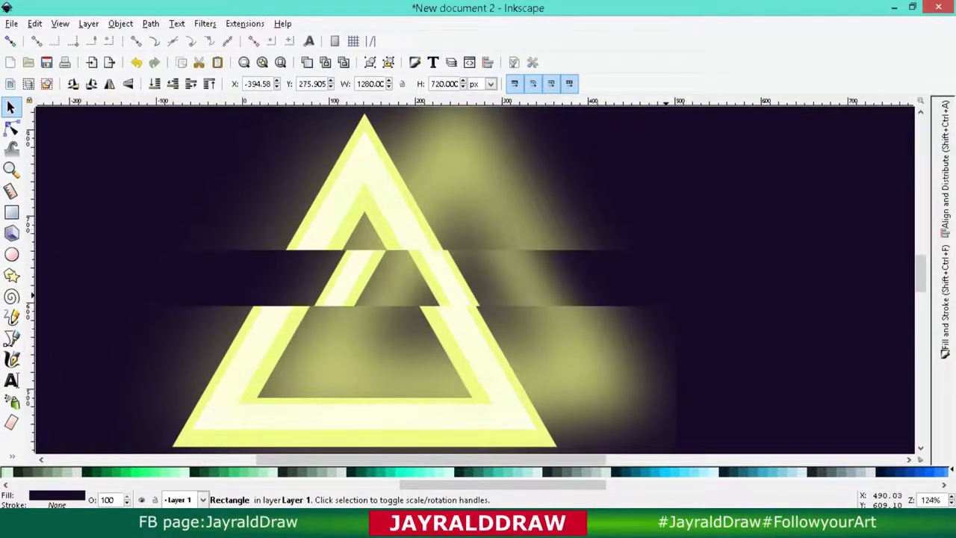
key("ctrl+a")
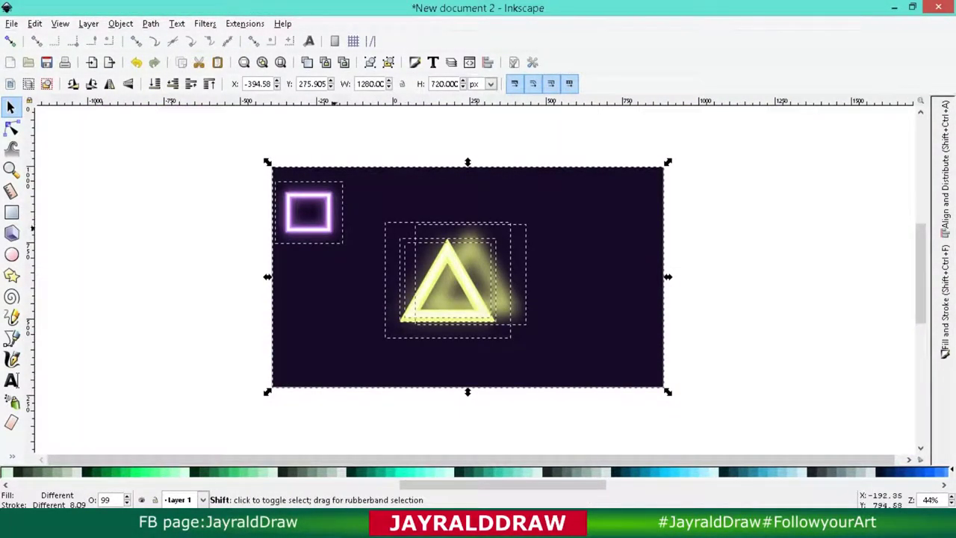
Centre the triangle layers on each other, leaving out the background and lilac square.
left_click(337, 359, "shift")
left_click(308, 213, "shift")
left_click(945, 157)
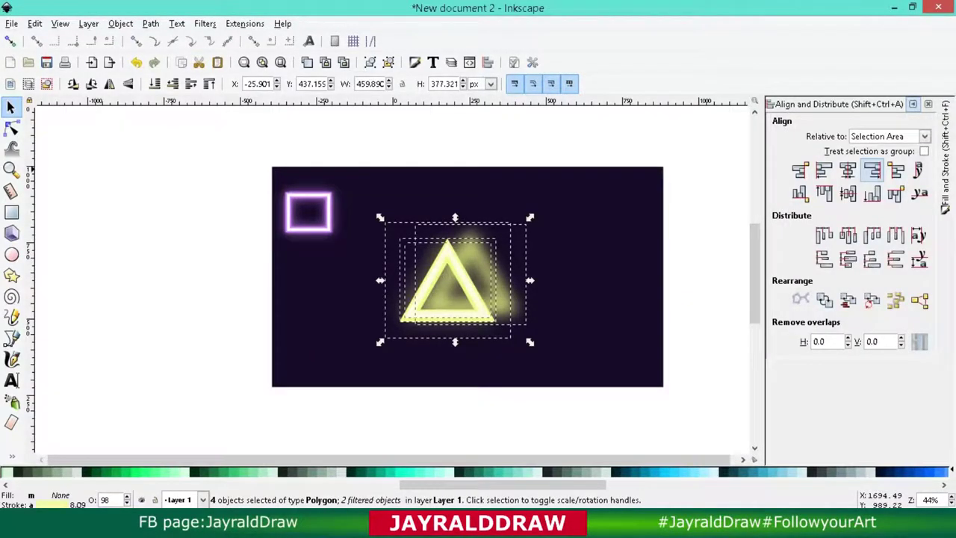
left_click(872, 170)
key("Escape")
left_click_drag(380, 199, 567, 420)
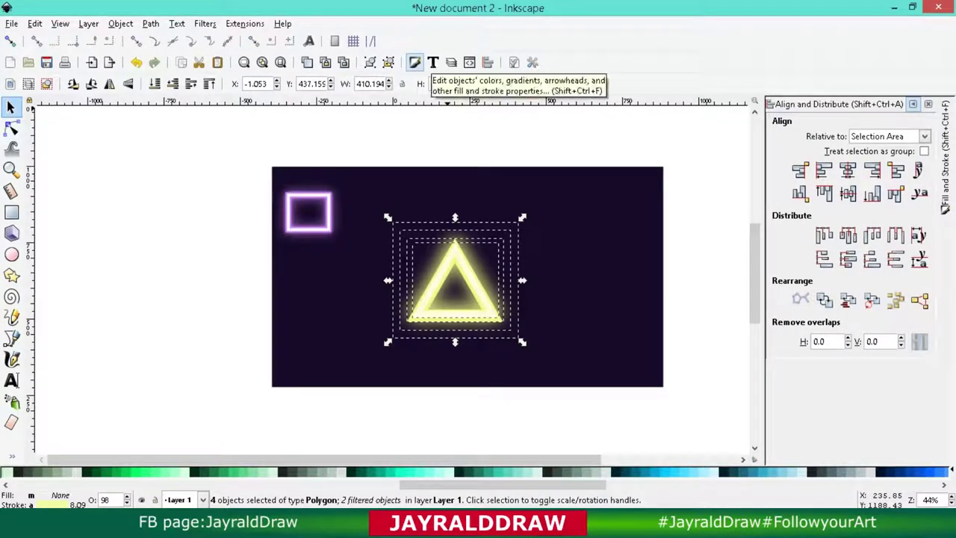
key("Escape")
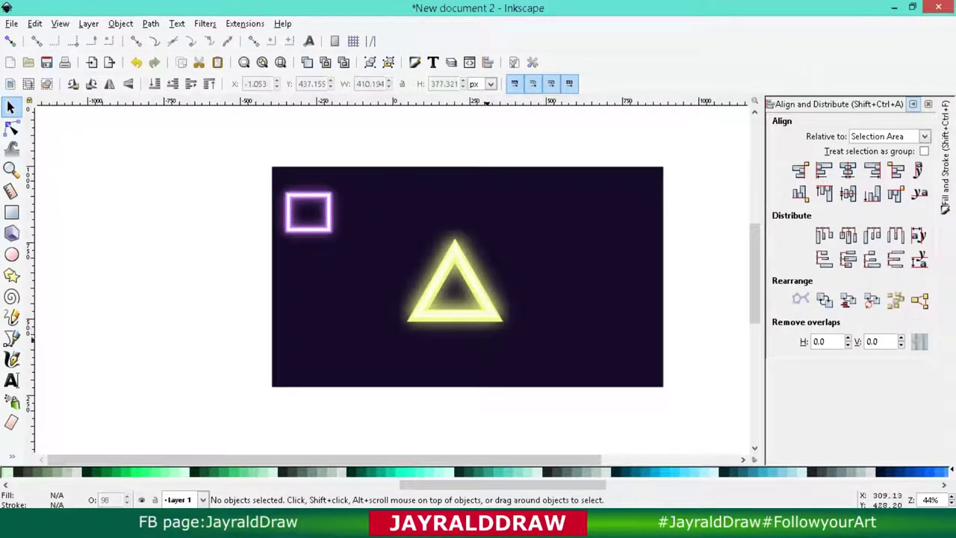
left_click_drag(496, 329, 459, 273)
key("ctrl+z")
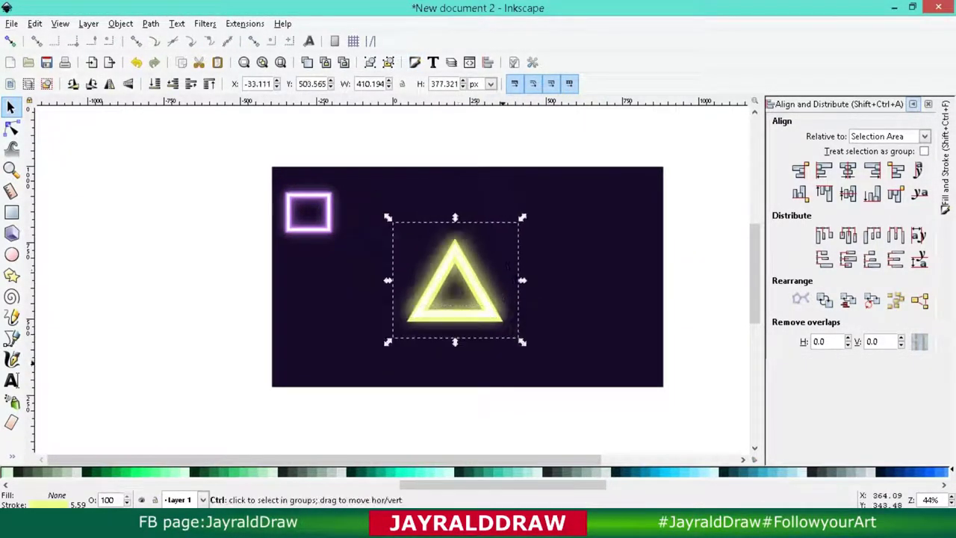
key("ctrl+z")
key("ctrl+z")
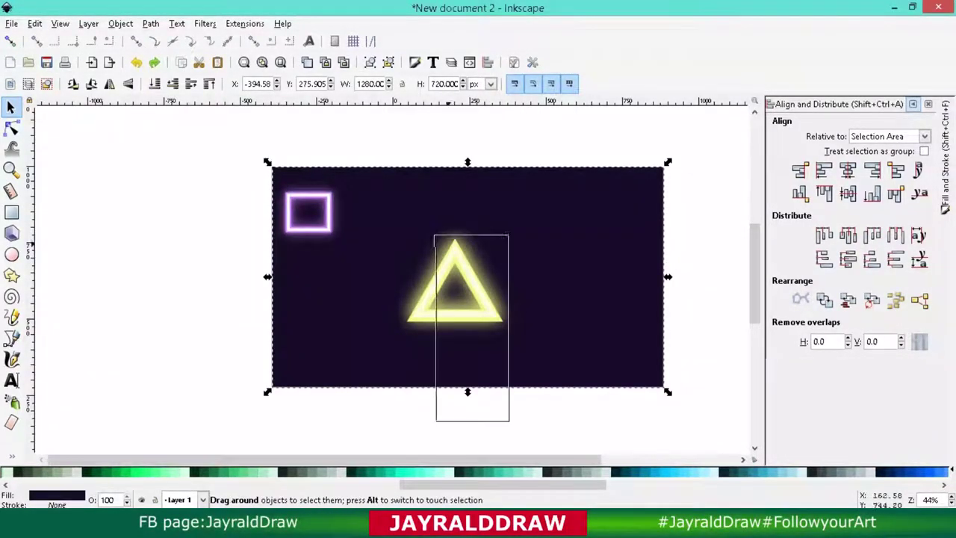
Group the triangle's four layers and shrink the group to 221 × 203 px beside the square.
left_click_drag(510, 421, 326, 177)
left_click_drag(563, 439, 384, 177)
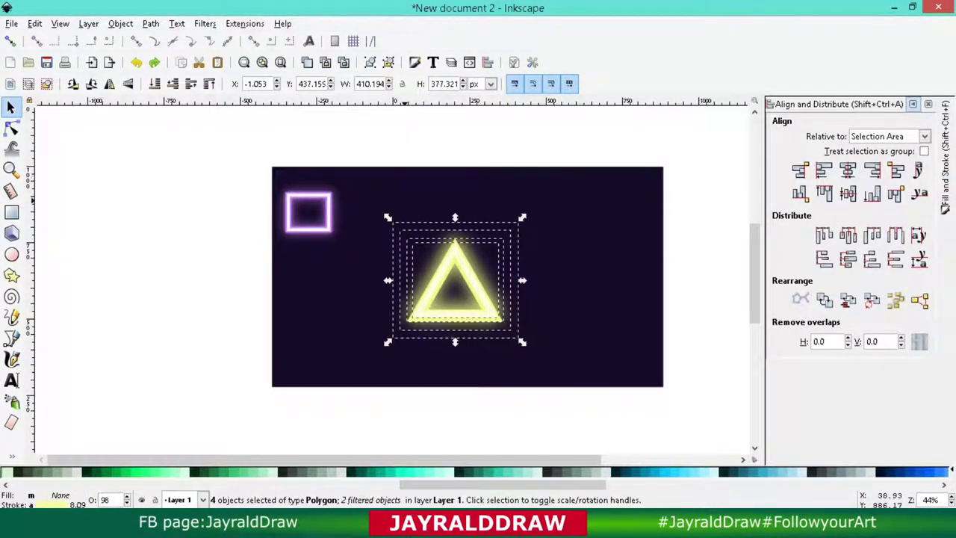
key("ctrl+g")
left_click_drag(477, 313, 433, 247)
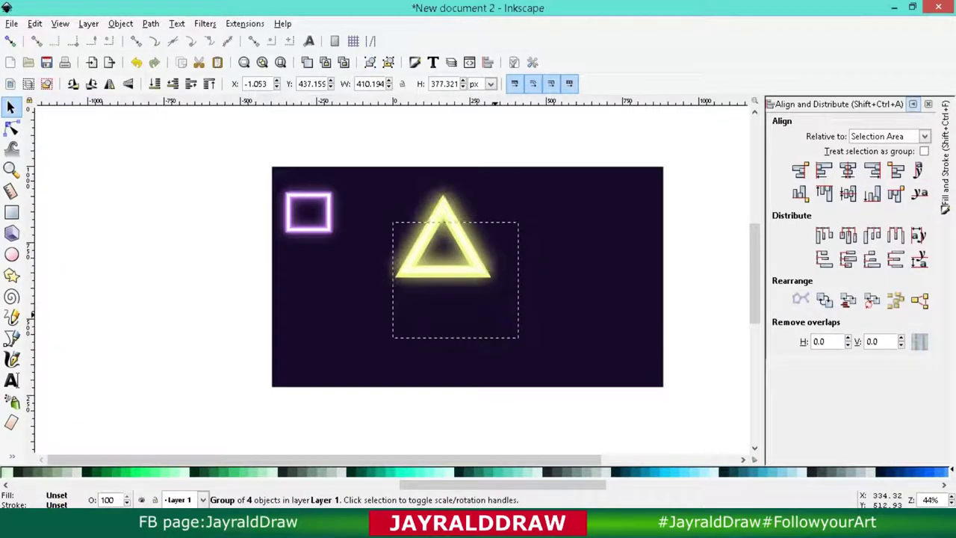
mouse_move(477, 275)
left_mouse_down()
mouse_move(446, 248)
mouse_move(383, 222)
mouse_move(402, 223)
left_mouse_up()
left_click(411, 224)
left_click(307, 213)
left_click(381, 217)
left_click(402, 222)
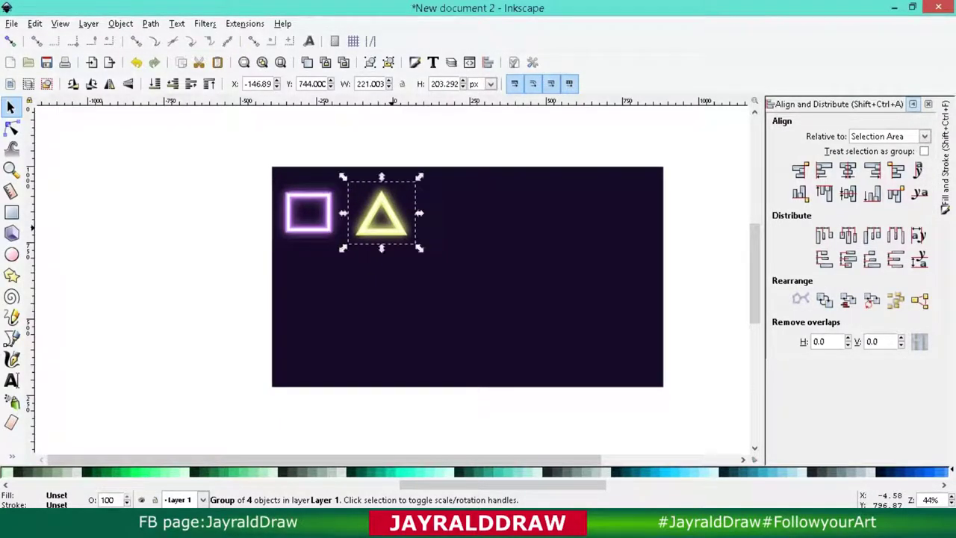
left_click(308, 212)
left_click(204, 226)
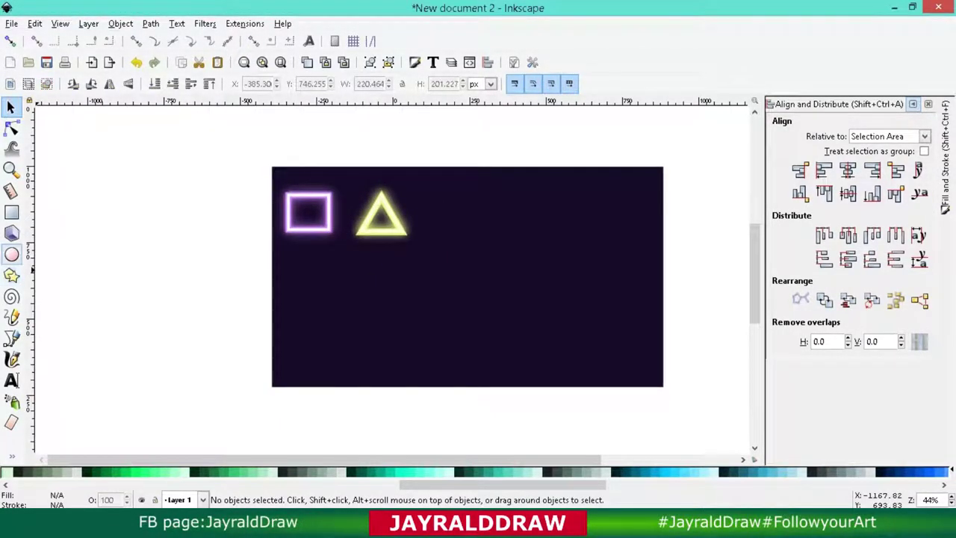
Draw a circle below-right of the triangle and adjust its size and position.
left_click(11, 255)
left_click_drag(495, 303, 557, 366)
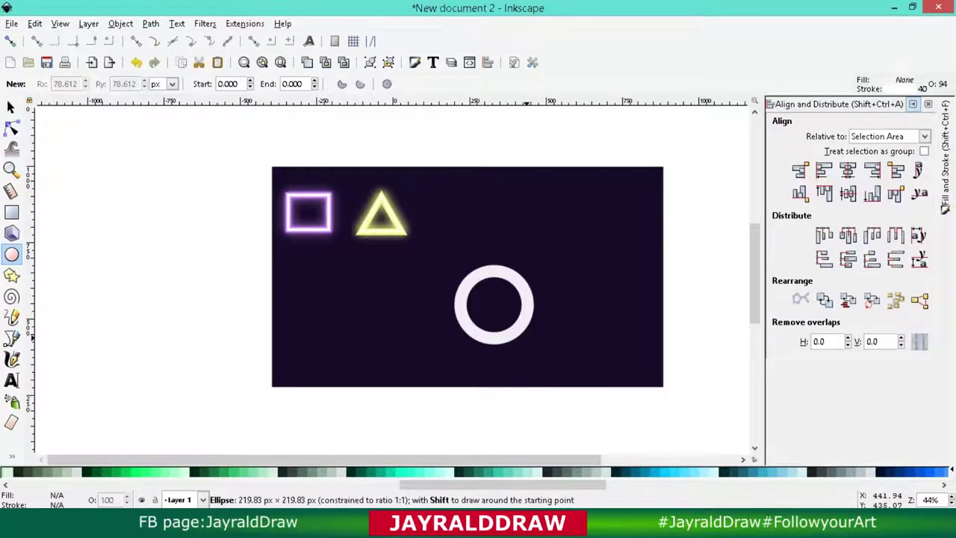
left_click(11, 107)
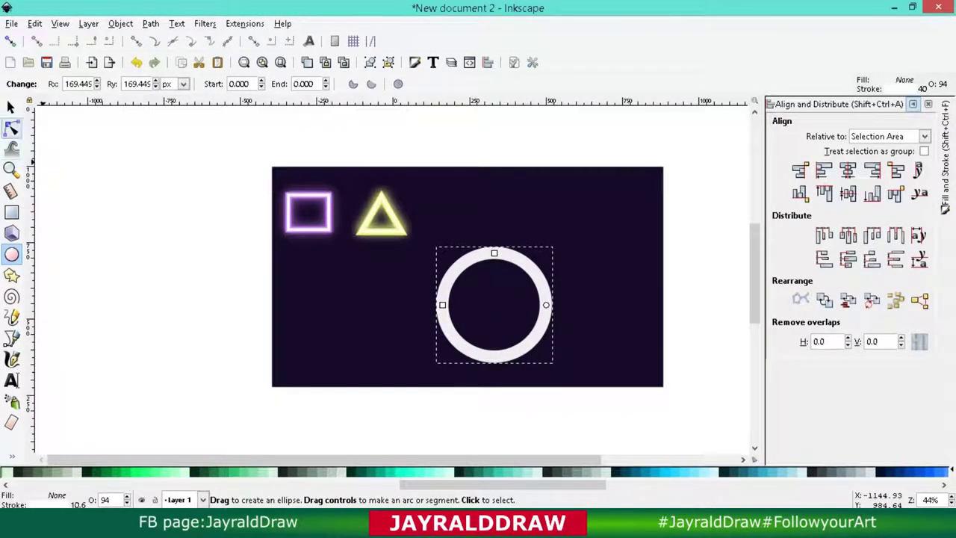
left_click(391, 279)
key("3")
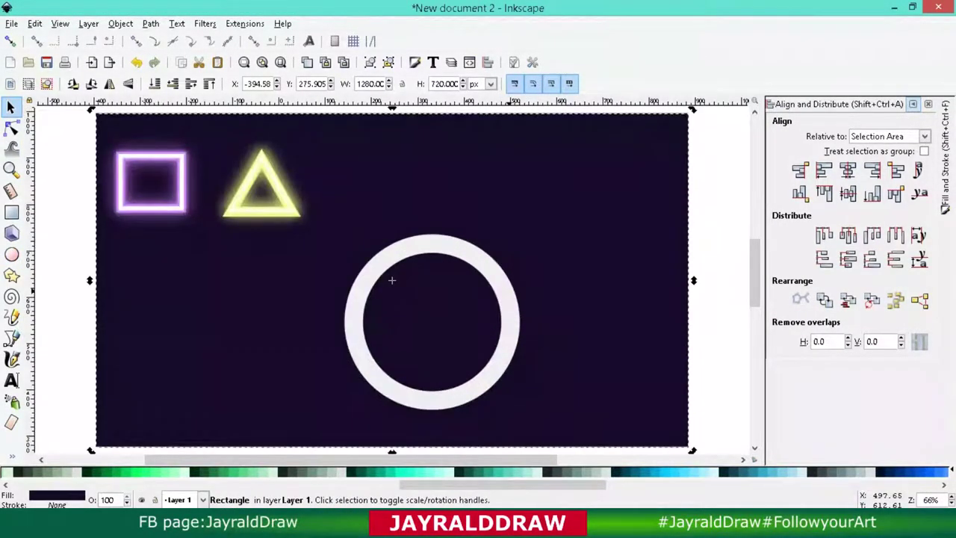
left_click(375, 269)
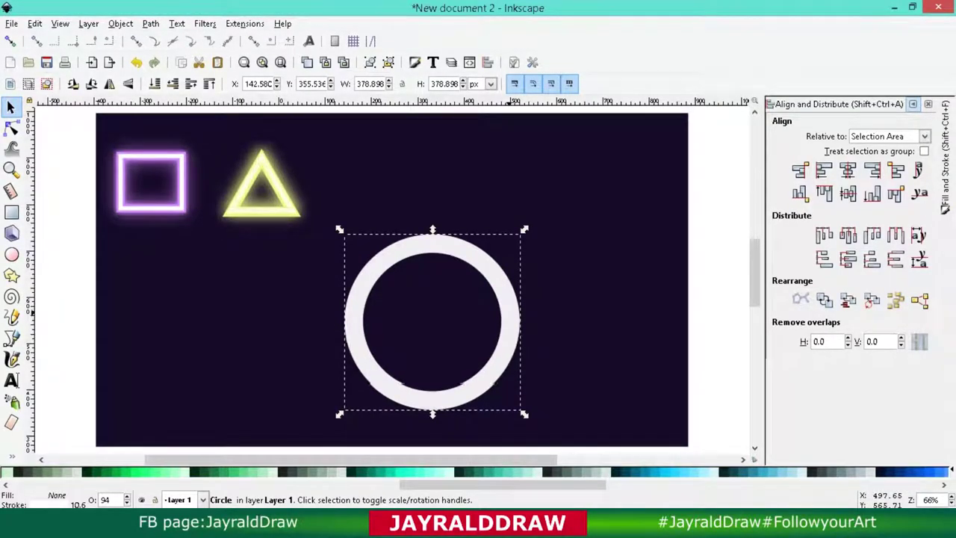
left_click_drag(510, 323, 533, 298)
left_click_drag(542, 387, 536, 378)
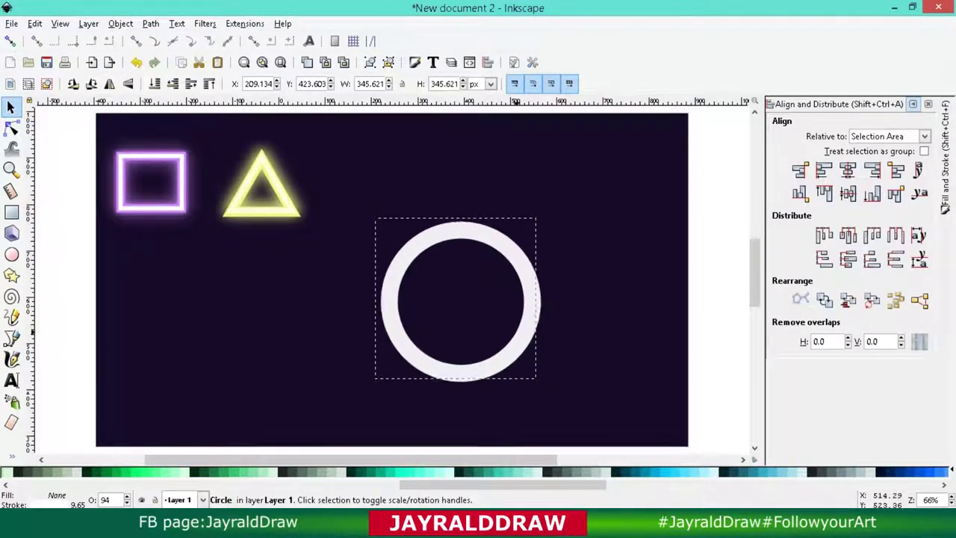
left_click_drag(507, 349, 522, 365)
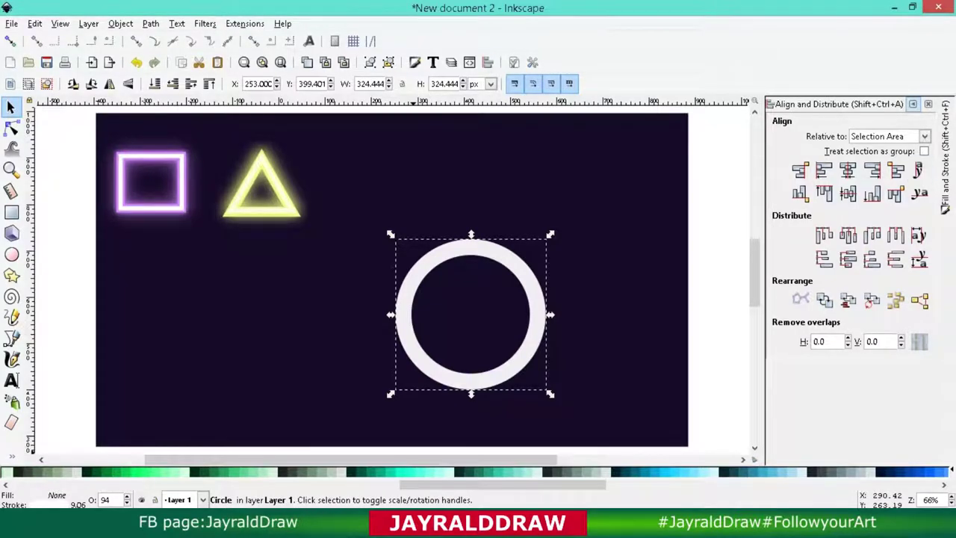
Give the circle a cyan #86f0fb outline, hue 131, at 100% opacity.
left_click(944, 156)
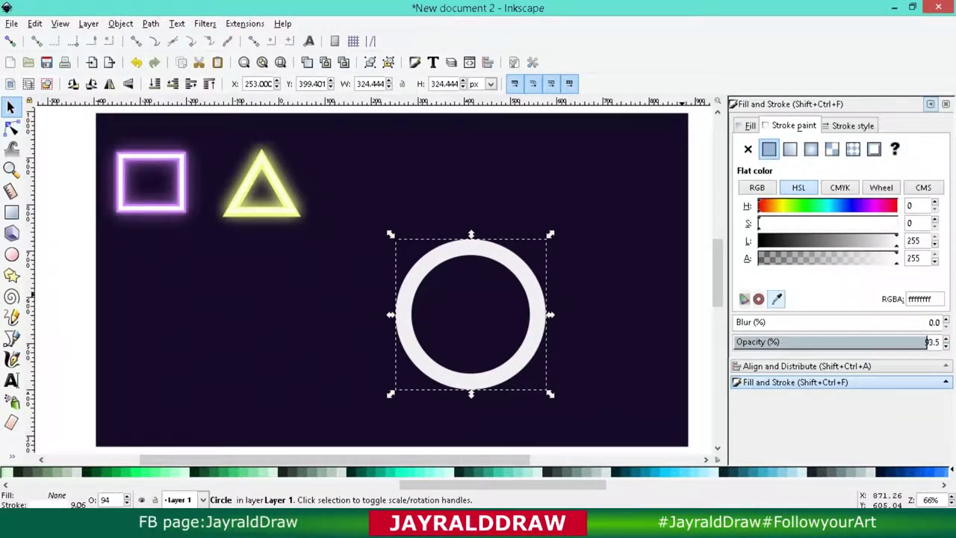
left_click(776, 299)
left_click(267, 173)
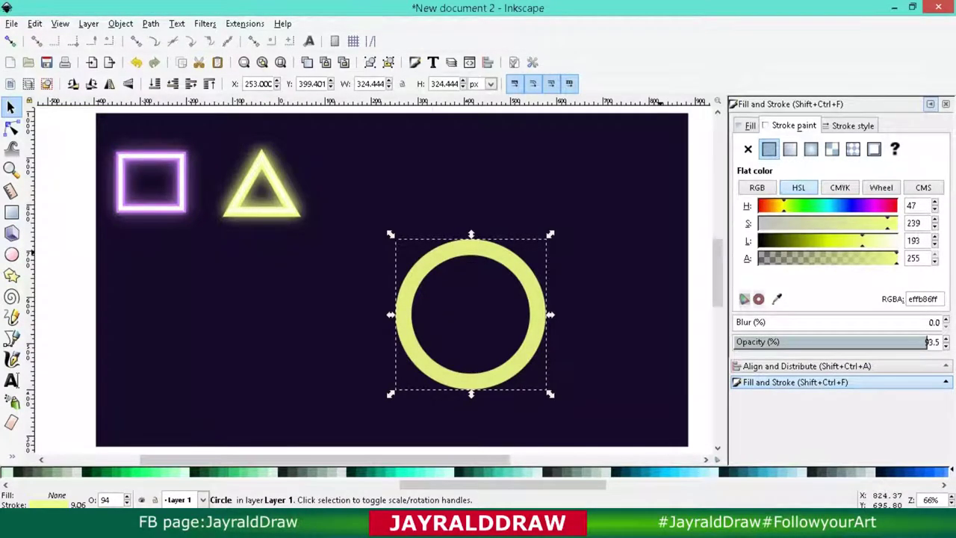
left_click(827, 205)
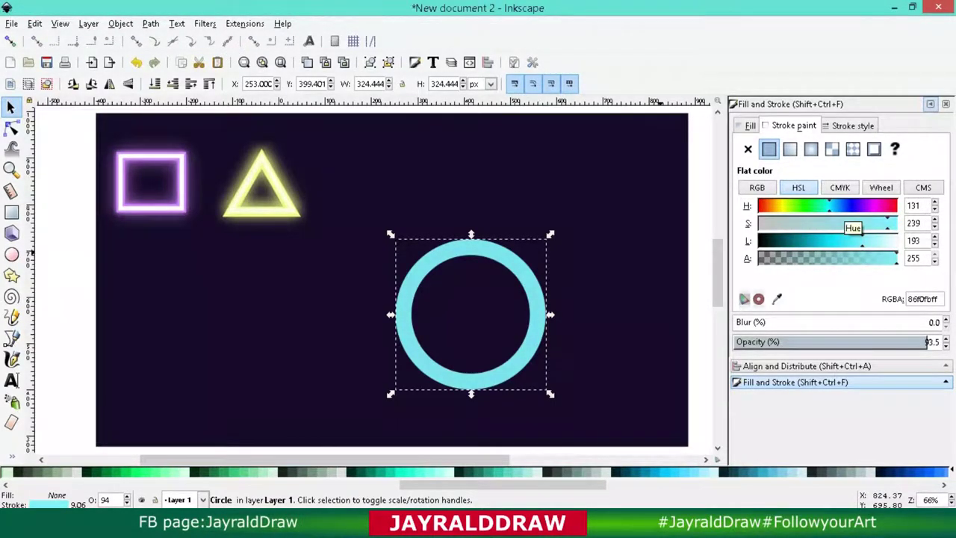
left_click(834, 206)
left_click(829, 205)
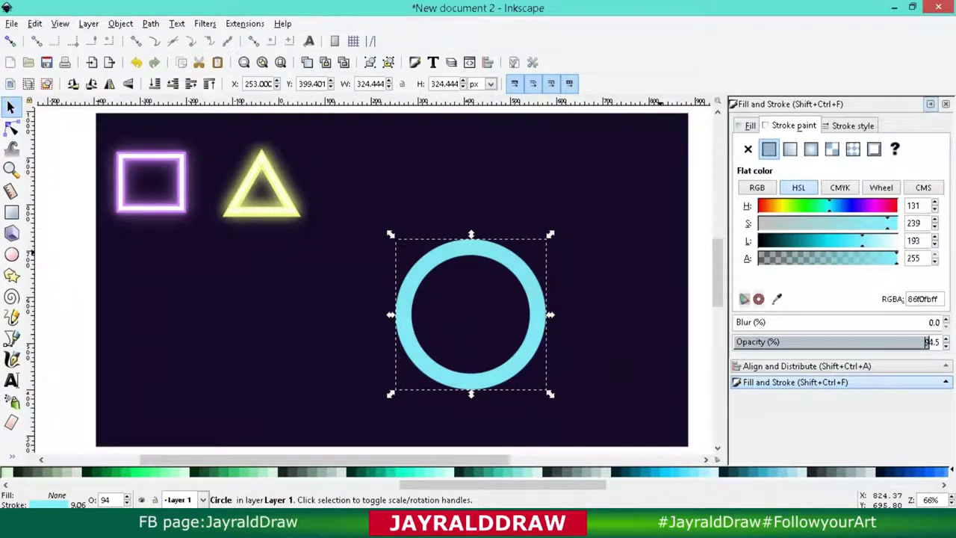
type("100")
key("Return")
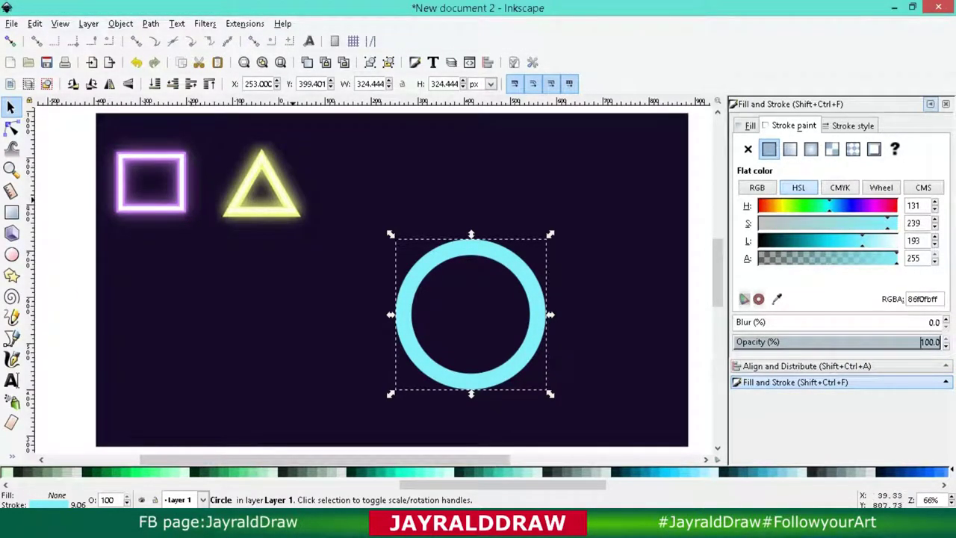
Duplicate the cyan ring into right and left copies, and blur the left ring by 30.
right_click(490, 248)
left_click(523, 342)
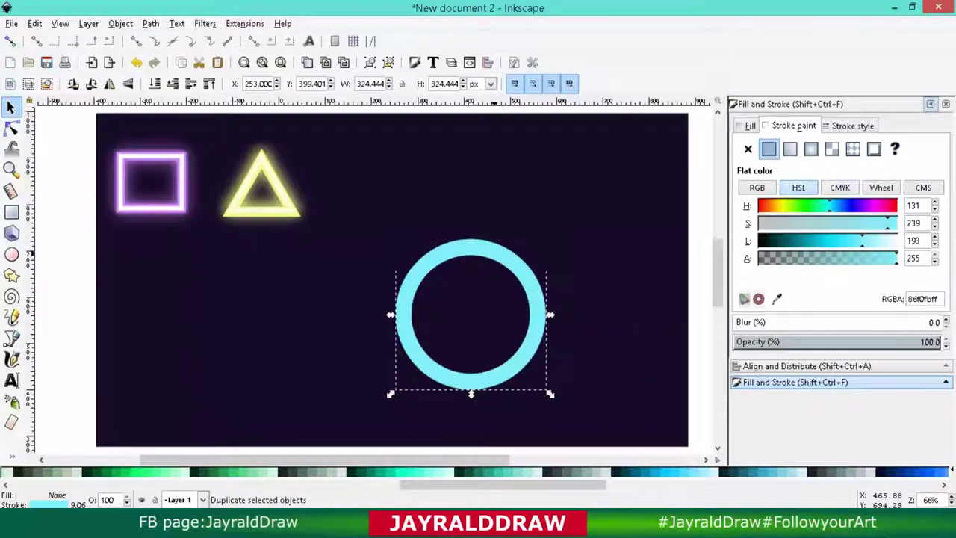
left_click_drag(522, 342, 633, 342)
right_click(460, 246)
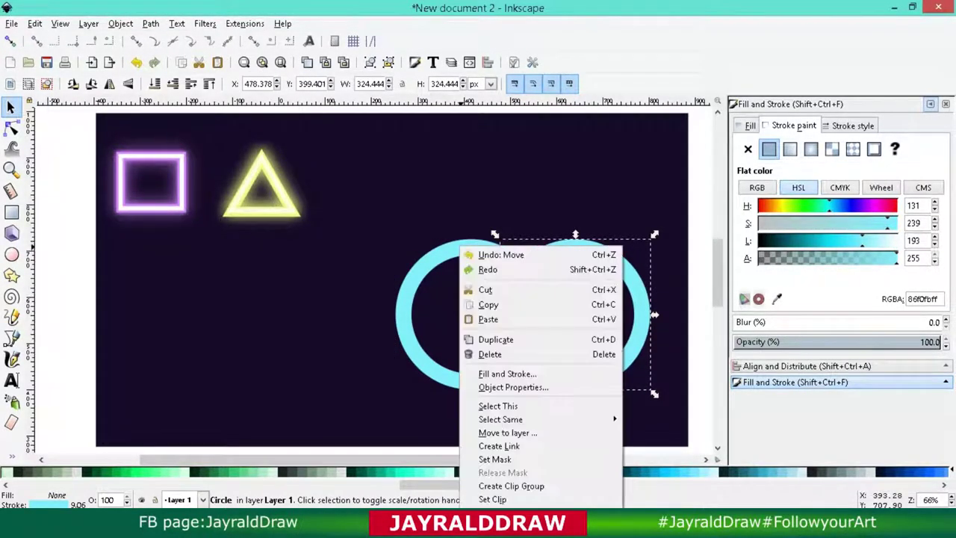
key("Escape")
right_click(636, 298)
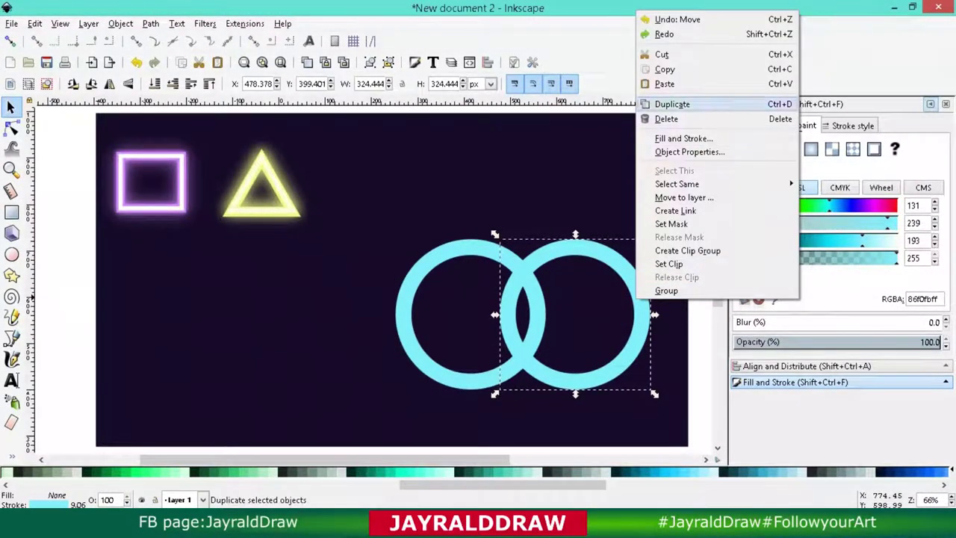
left_click(672, 103)
left_click_drag(615, 306, 410, 306)
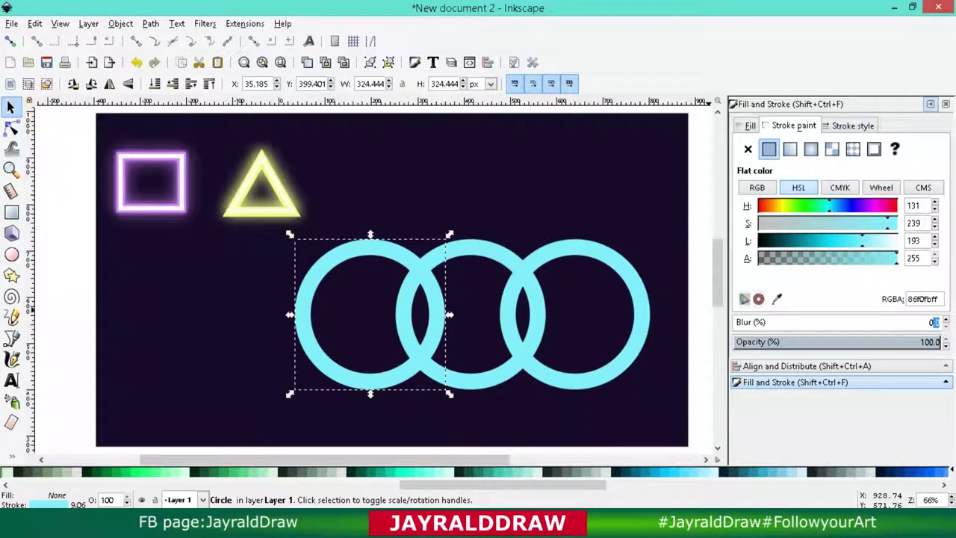
type("30")
key("Return")
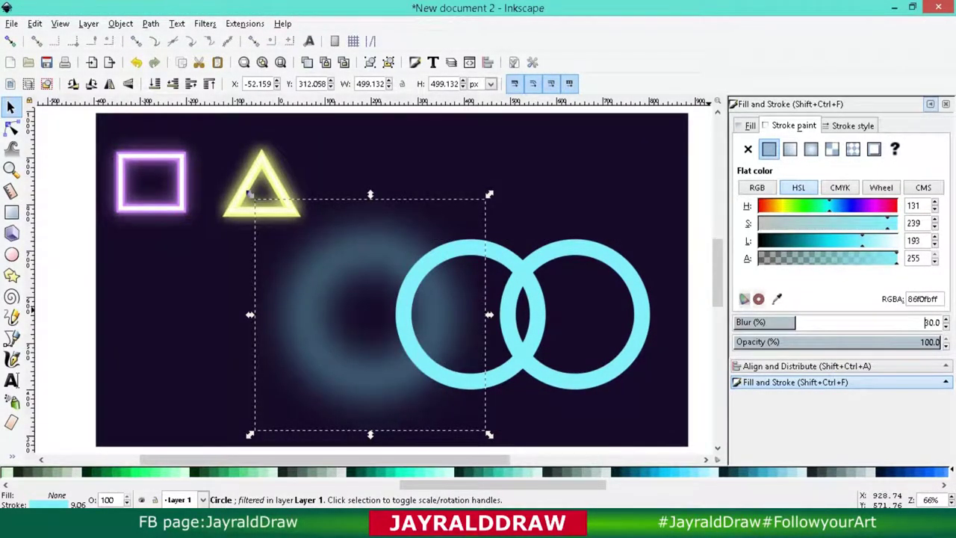
Thicken the middle ring's outline to a 60 px stroke width.
left_click(448, 247)
left_click(853, 125)
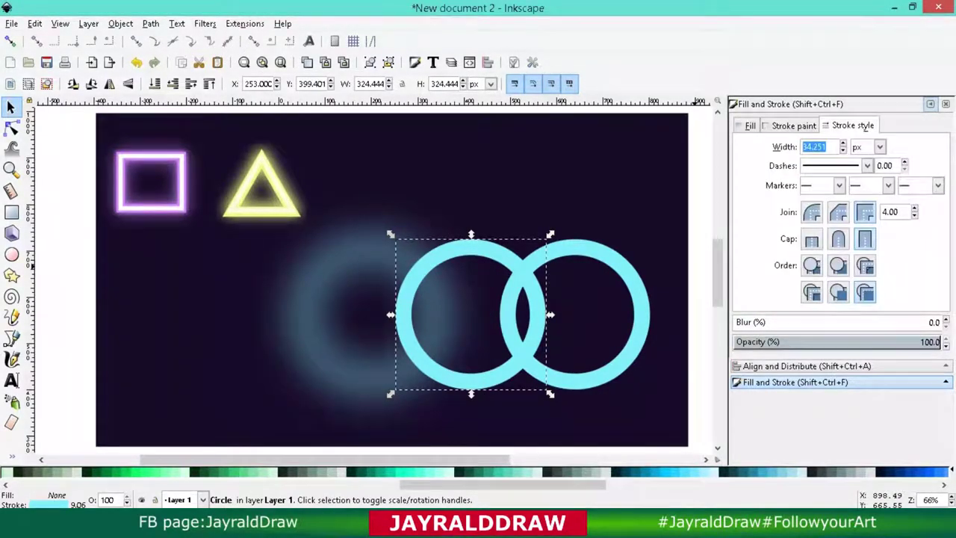
type("40")
key("Return")
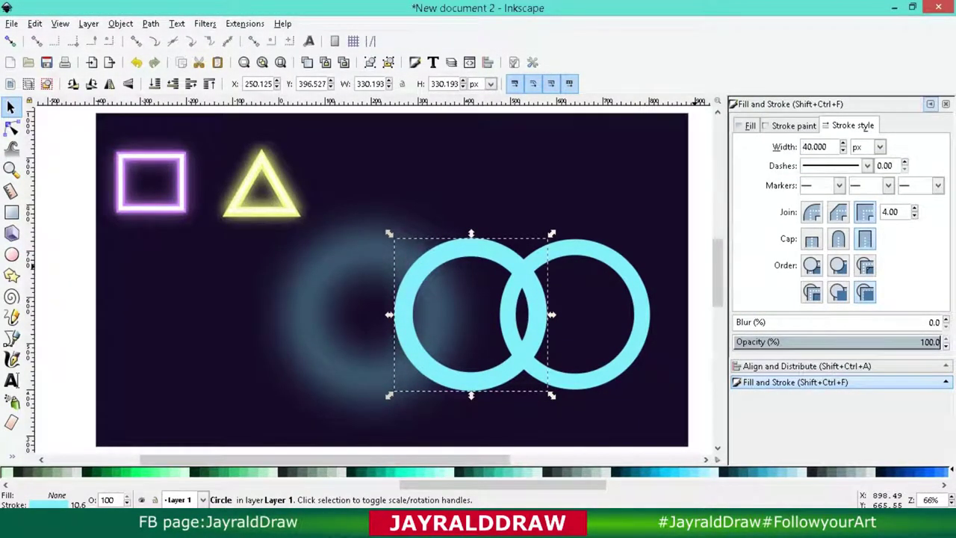
key("ctrl+a")
type("60")
key("Return")
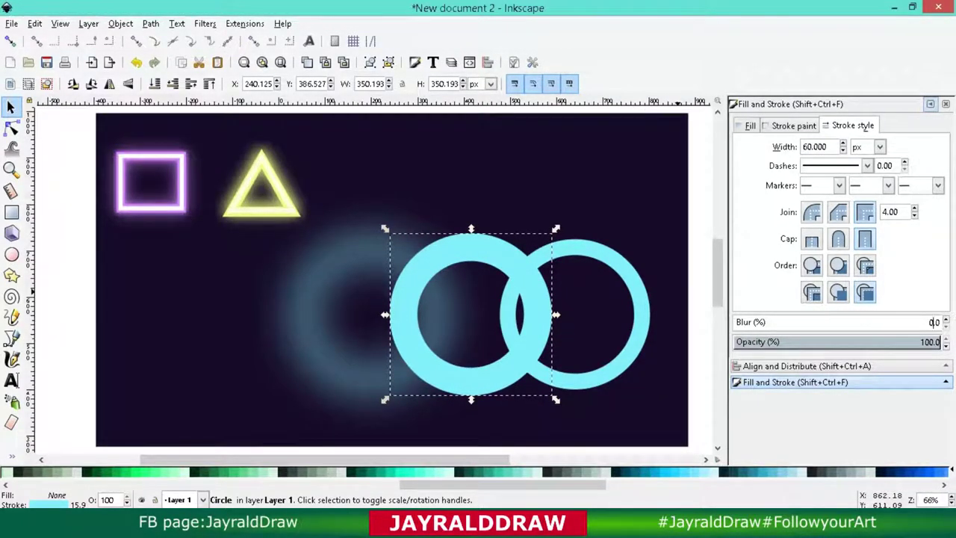
Blur the middle ring by 21, duplicate it, and set the top copy's blur to 0.
type("21")
key("Return")
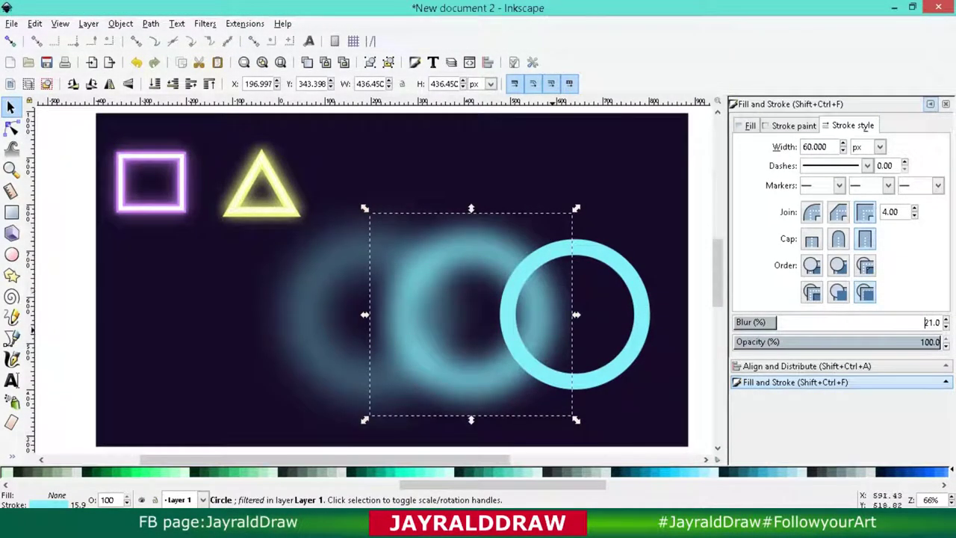
right_click(463, 244)
left_click(486, 337)
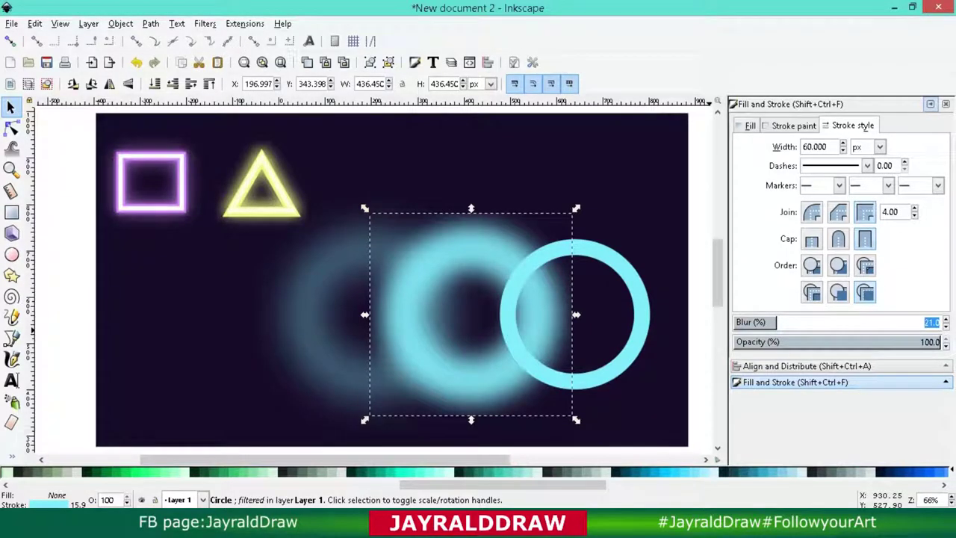
type("0")
key("Return")
Remove the right ring's fill and make its outline white.
left_click(631, 359)
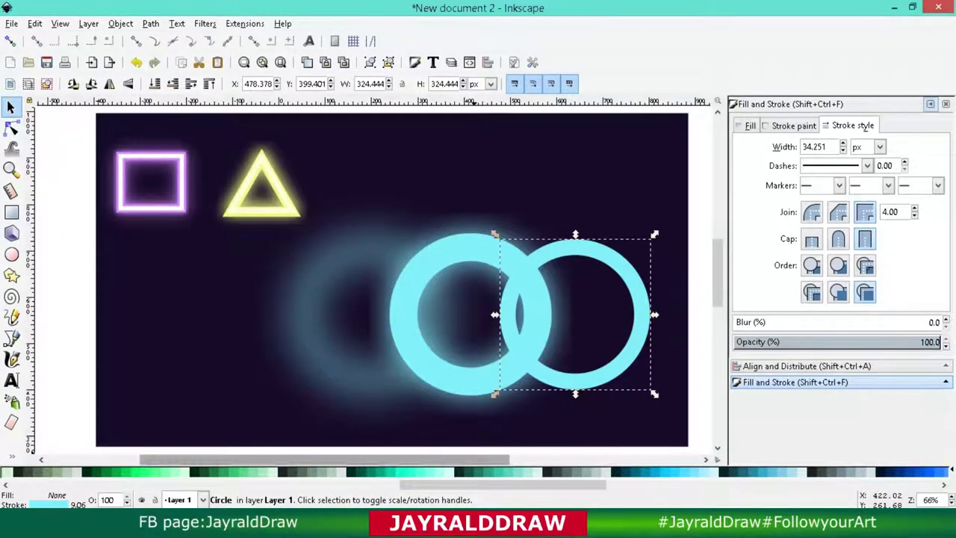
left_click(418, 471)
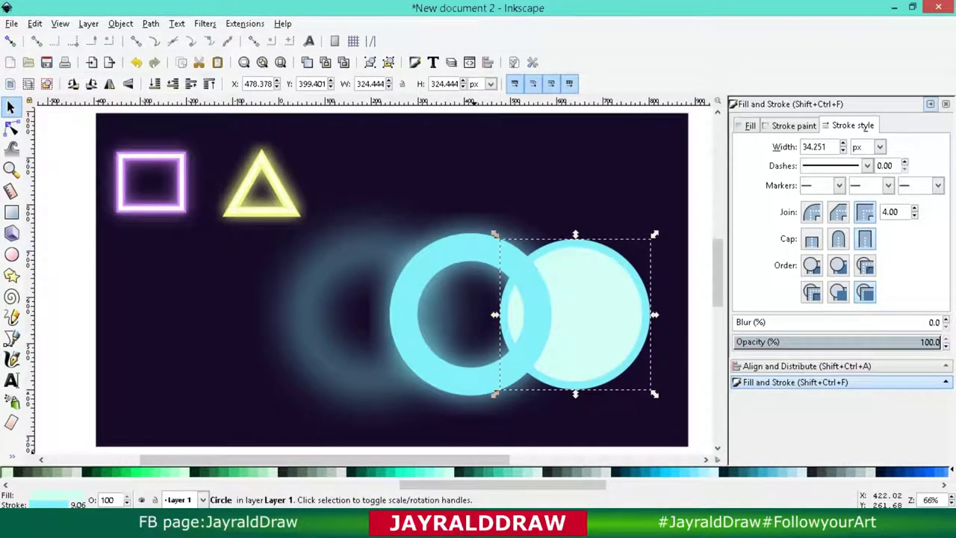
left_click(5, 471)
left_click(794, 125)
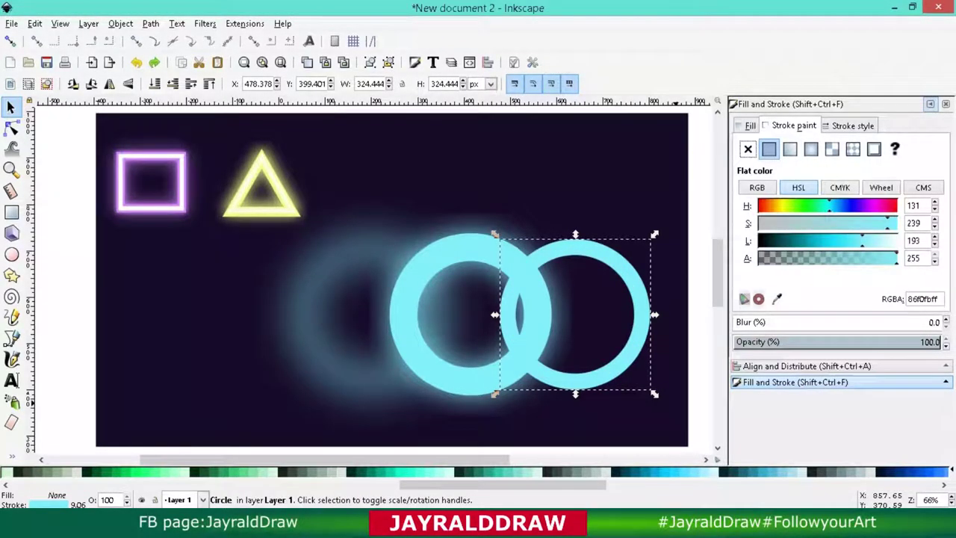
left_click_drag(862, 240, 895, 240)
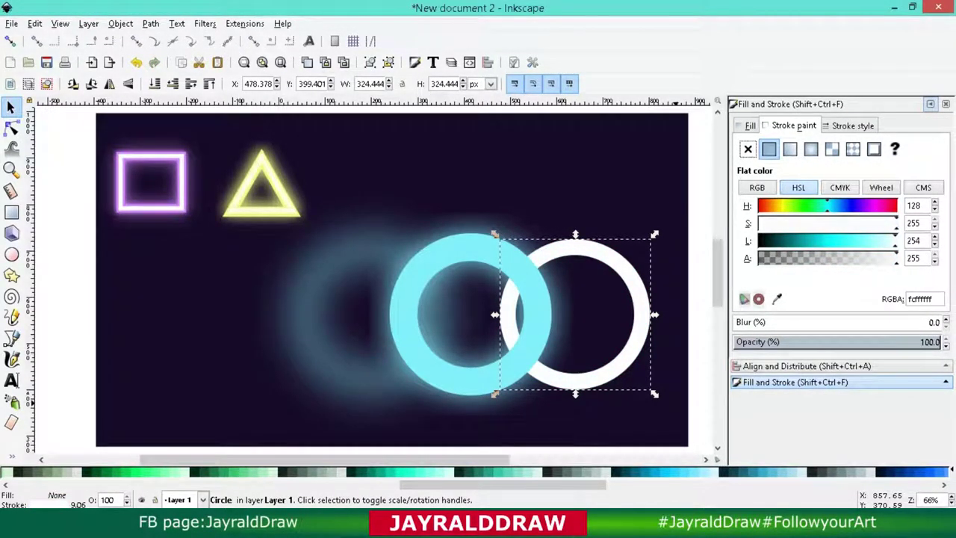
Deselect, zoom out to the whole page, and rubber-band select all the rings.
key("Tab")
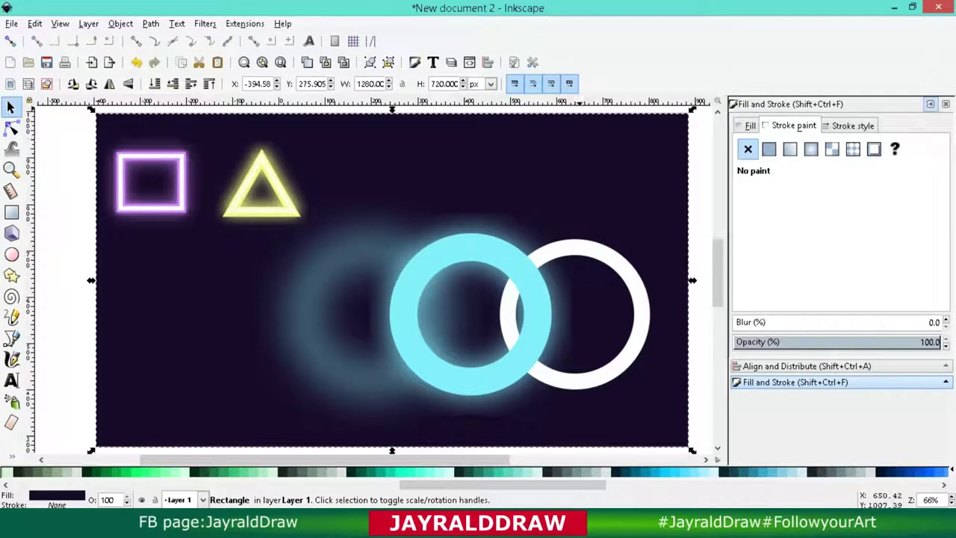
key("Escape")
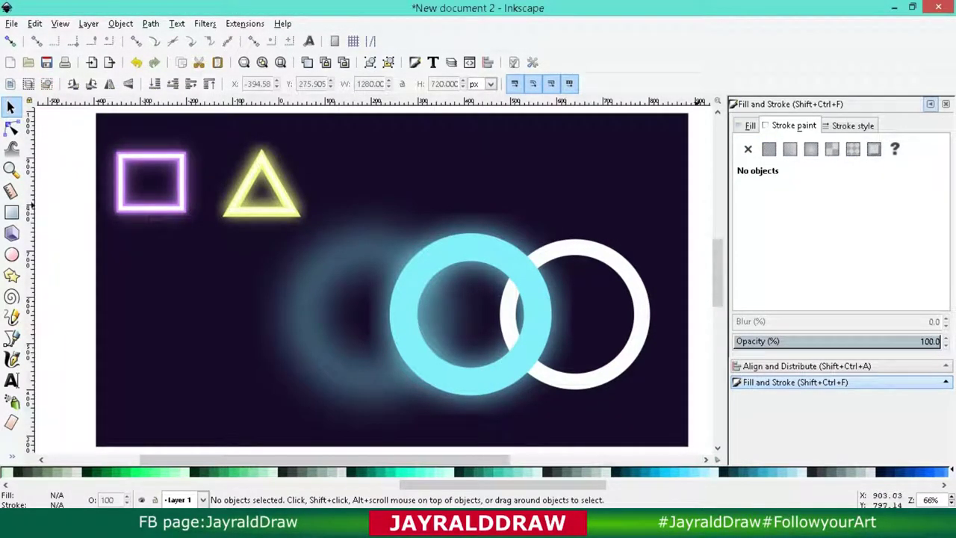
key("minus")
left_click_drag(632, 419, 283, 212)
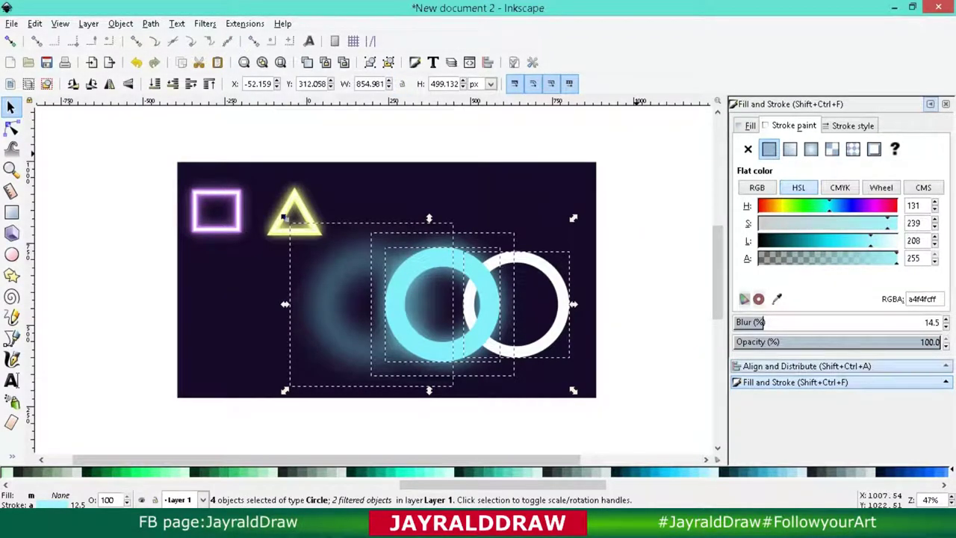
Center the four circles on one another, lower the solid cyan ring one level, and reselect all four.
left_click(807, 366)
left_click(865, 169)
left_click(667, 250)
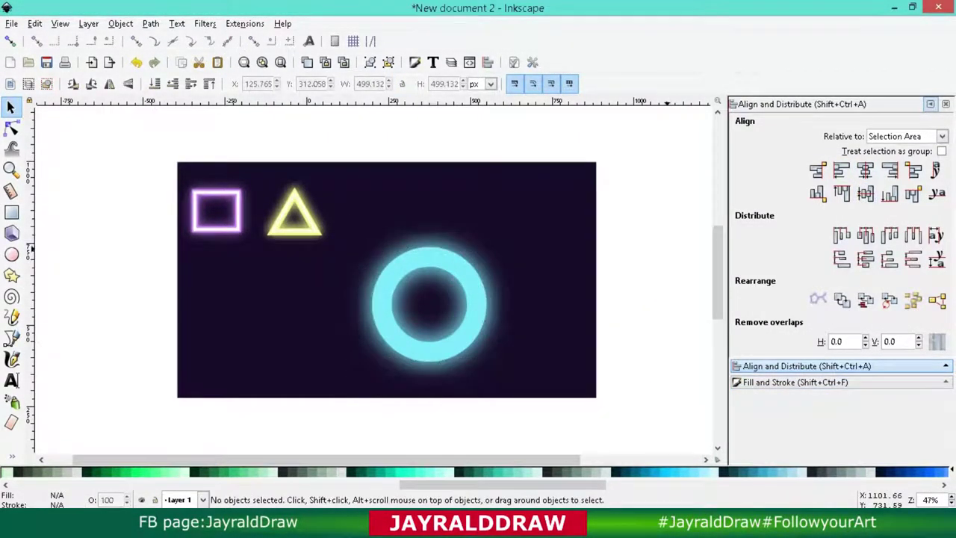
left_click(470, 300)
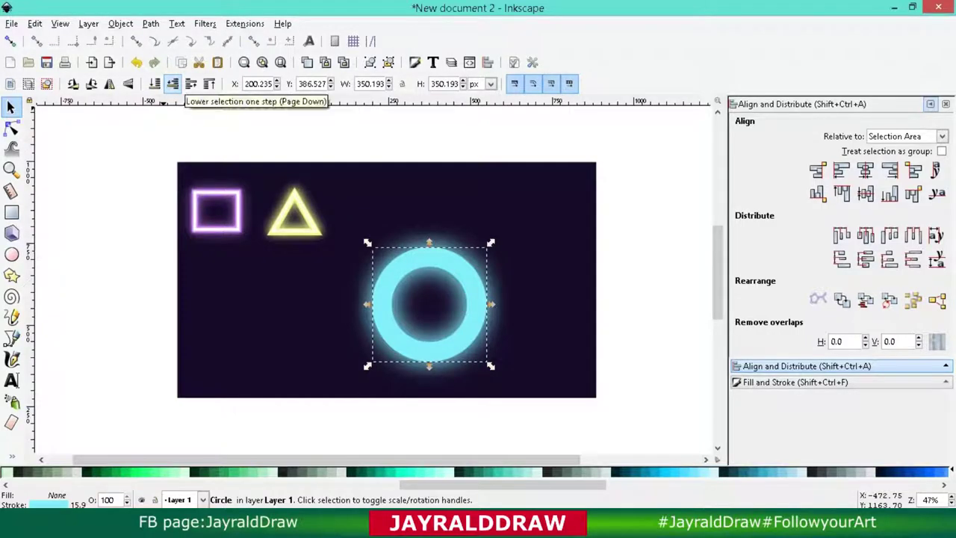
left_click(172, 83)
left_click(455, 426)
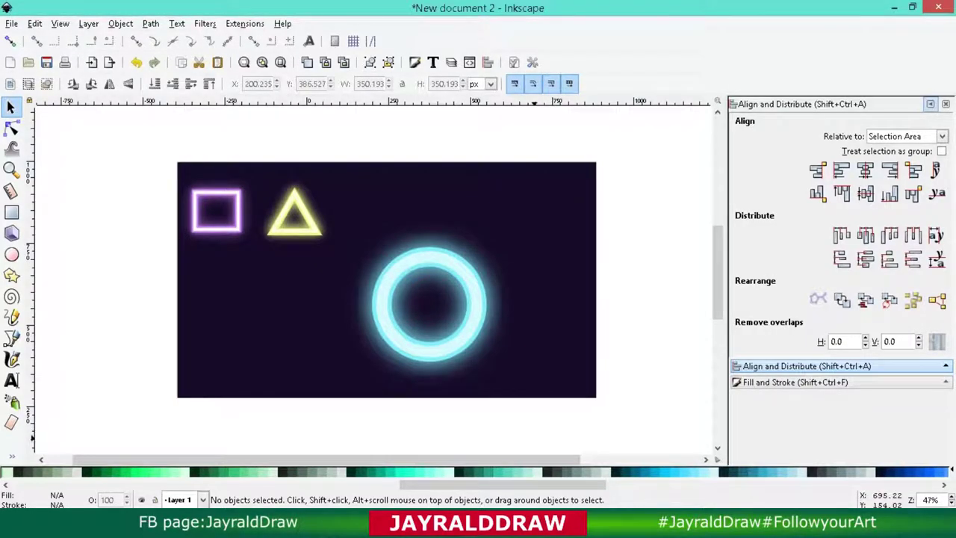
left_click_drag(535, 440, 324, 302)
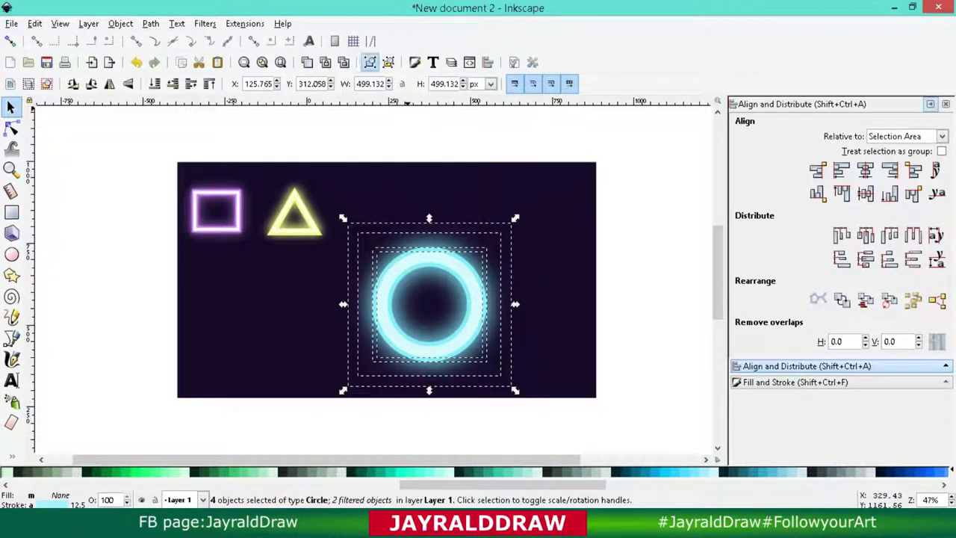
Group the four ring circles and try 350 and 400 px widths, undoing the stretch.
key("ctrl+g")
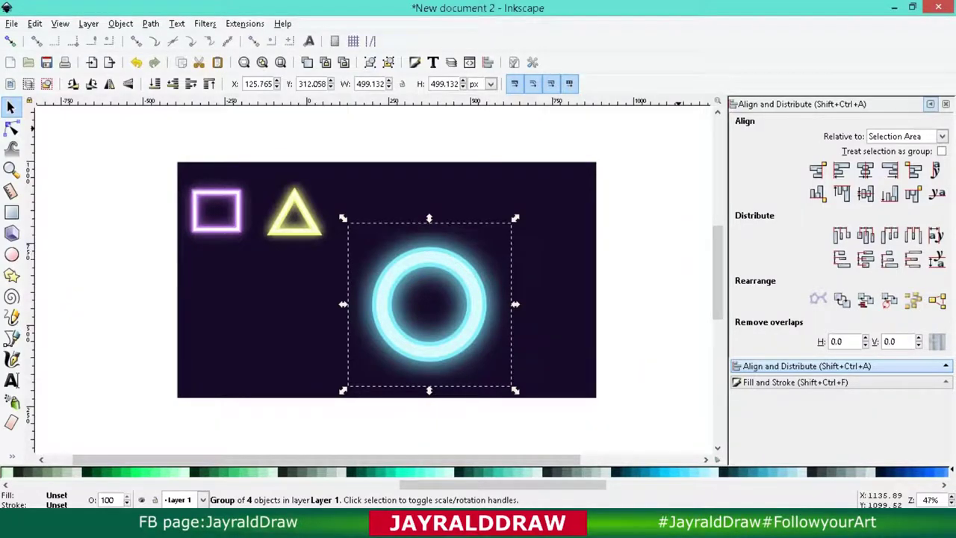
key("F12")
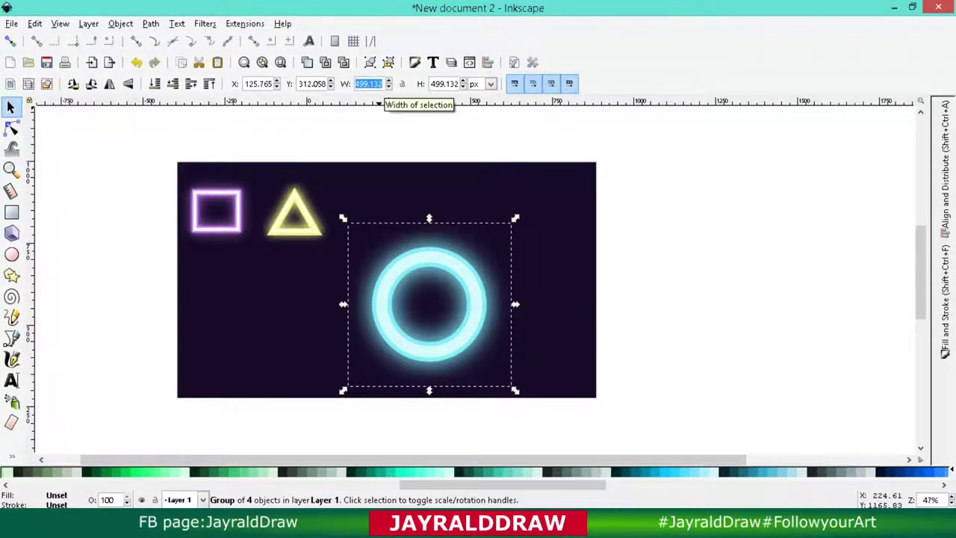
type("350")
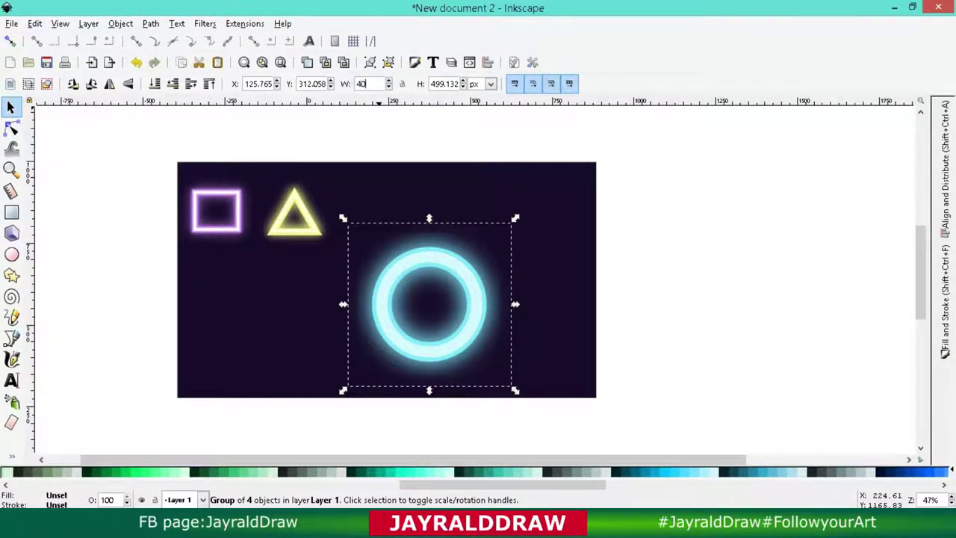
key("Return")
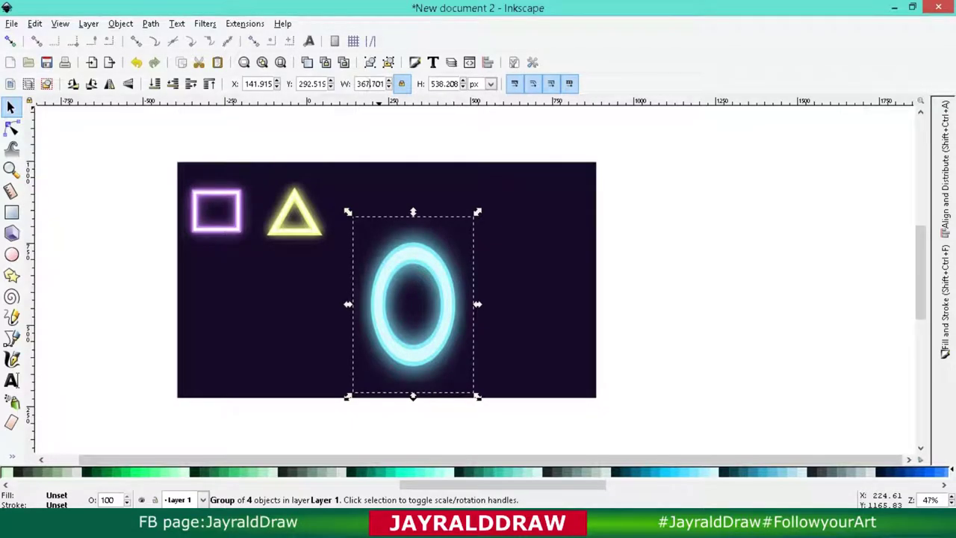
type("400")
key("Return")
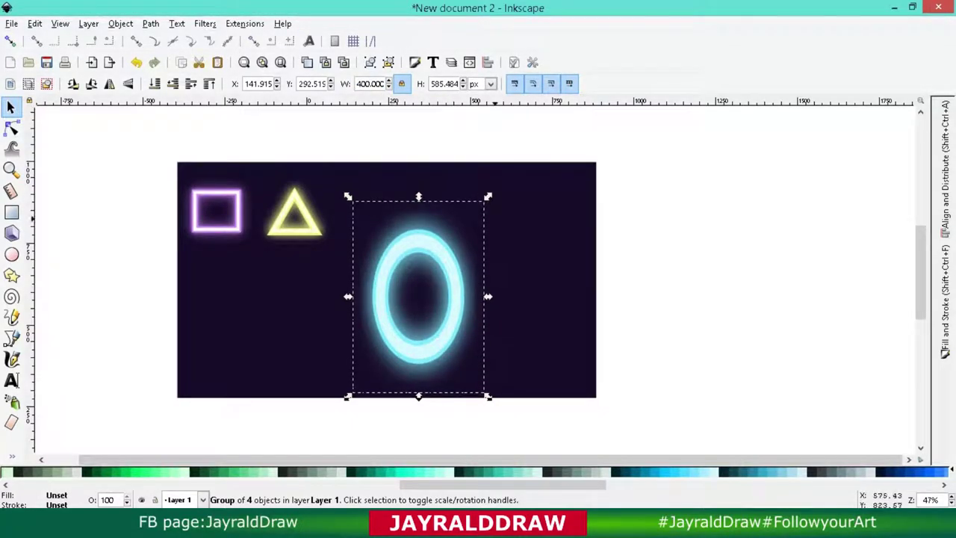
key("ctrl+z")
key("ctrl+z")
key("ctrl+z")
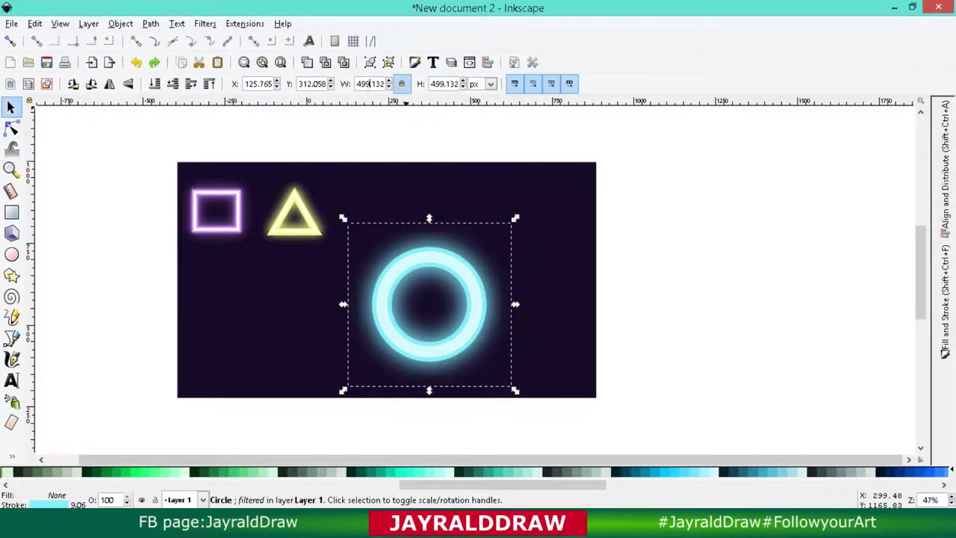
After another 400 px attempt, reselect the ring group and set it to 350 × 350 px.
key("ctrl+a")
type("400")
key("Return")
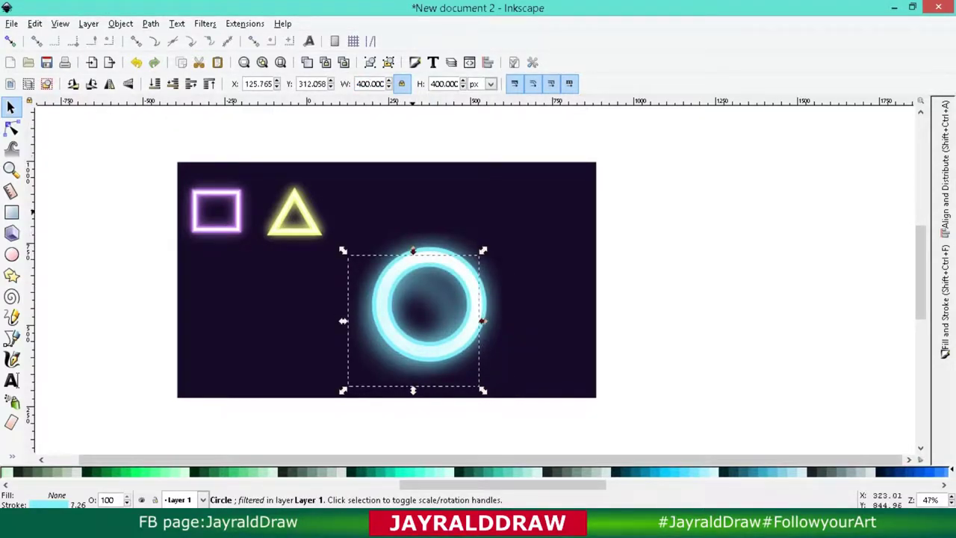
left_click_drag(478, 300, 364, 325)
key("ctrl+z")
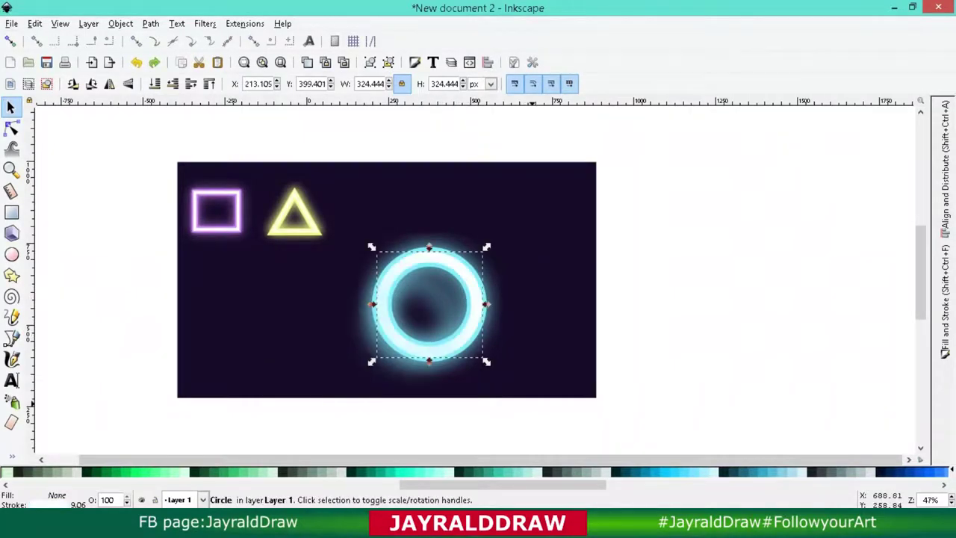
left_click(541, 436)
left_click_drag(544, 438, 330, 171)
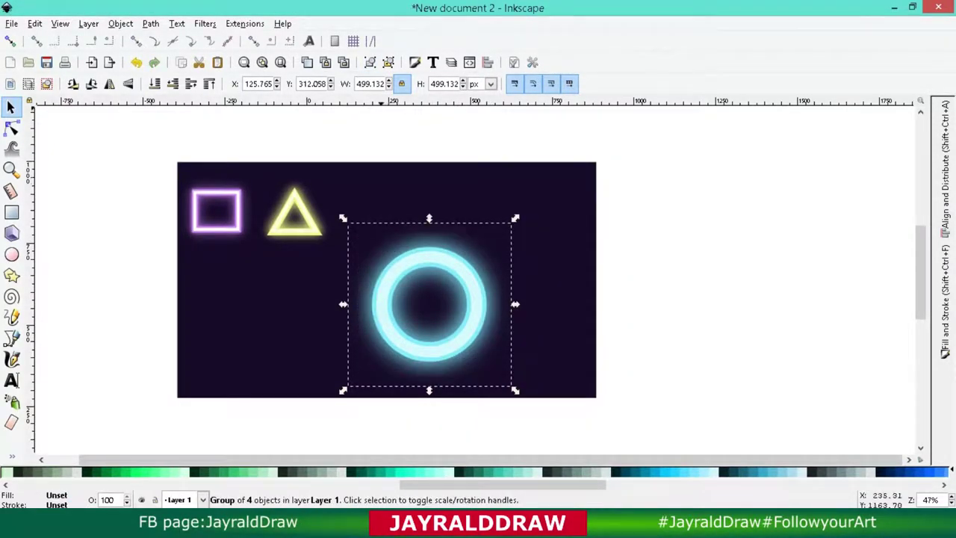
left_click(376, 83)
key("ctrl+a")
type("350")
key("Return")
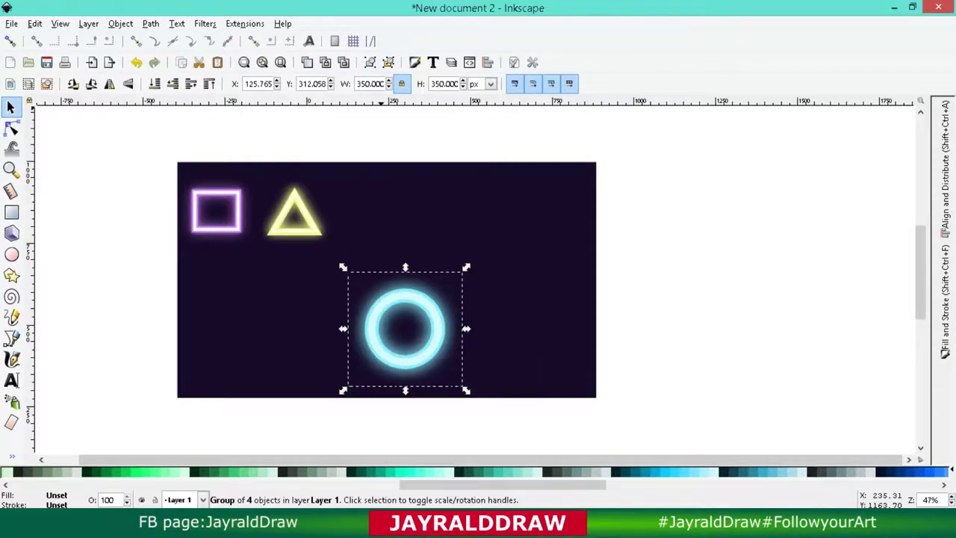
Move the ring up-right and set the triangle and square groups to 350 px wide.
left_click_drag(405, 299, 459, 240)
left_click(310, 216)
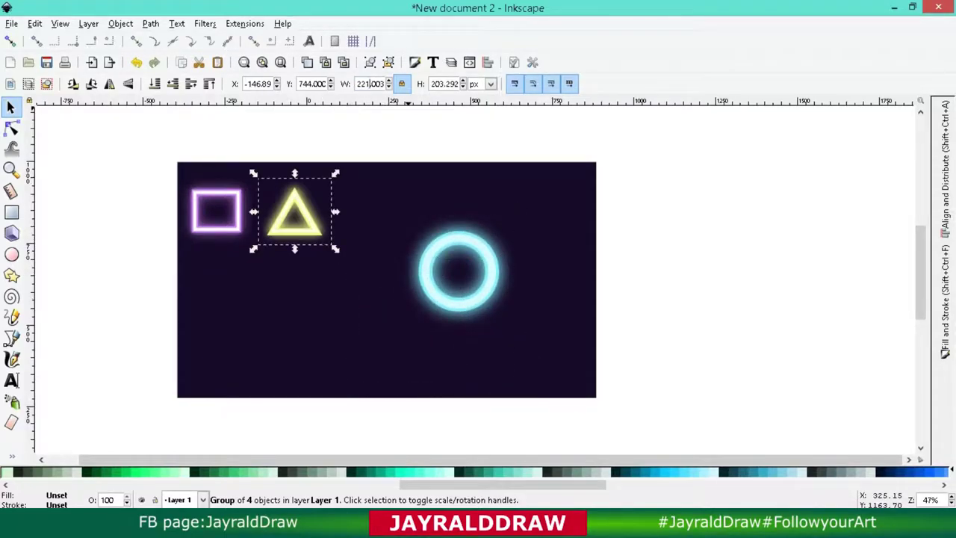
key("ctrl+a")
type("350")
key("Return")
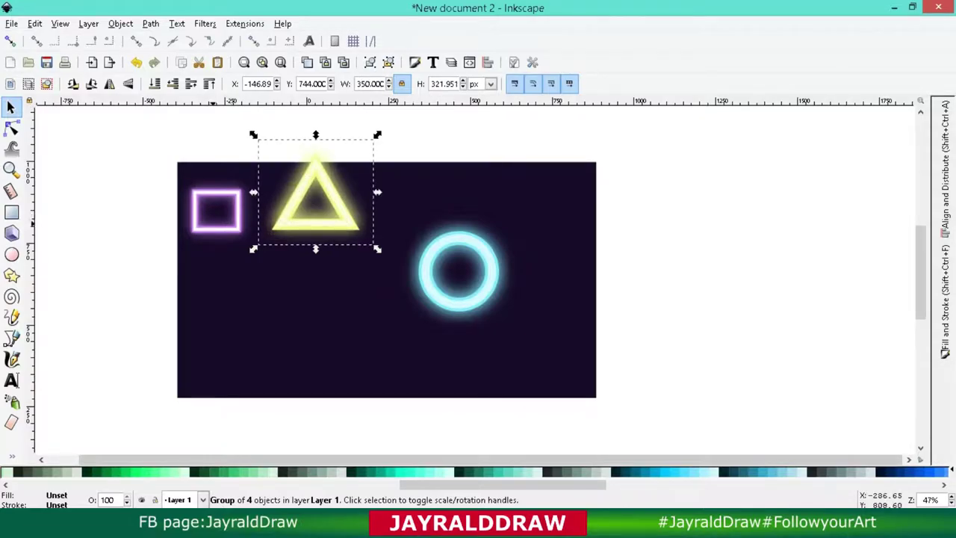
left_click(204, 225)
type("350")
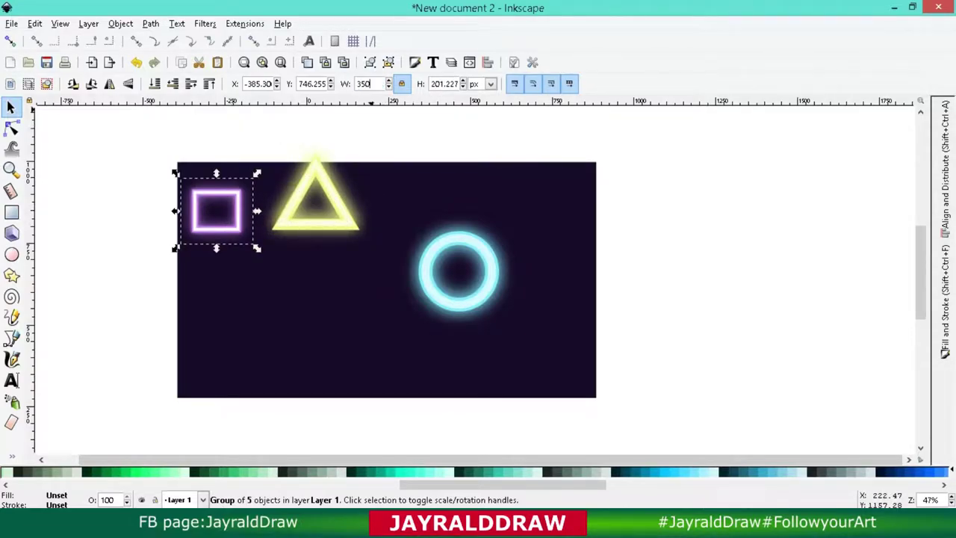
key("Return")
Select everything and center all shapes on the page's horizontal axis.
key("ctrl+a")
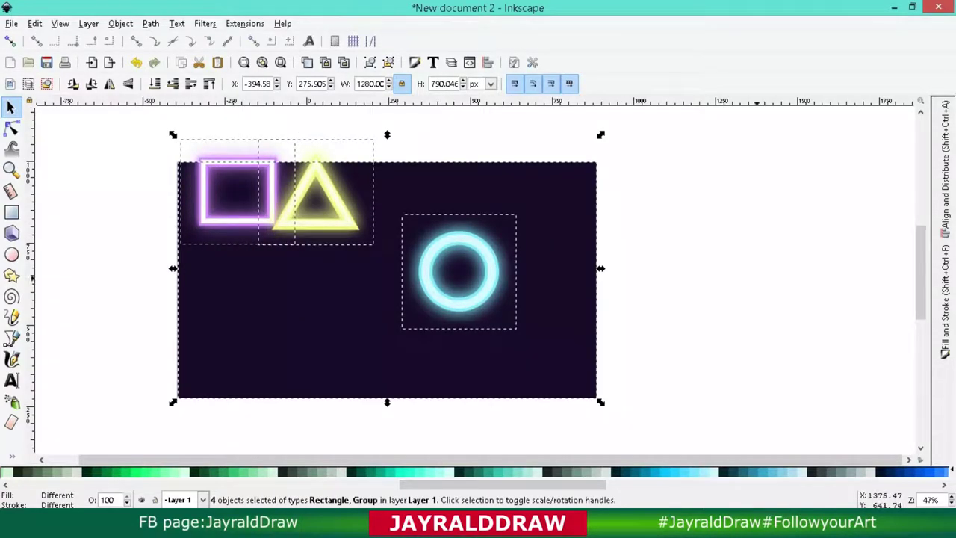
left_click(944, 172)
left_click(848, 194)
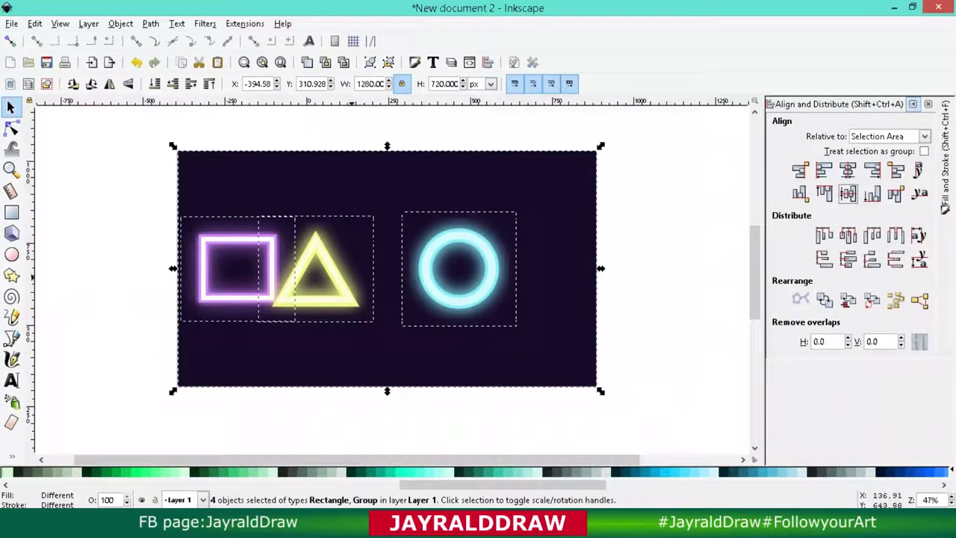
Center the triangle horizontally on the page using the background rectangle.
left_click(651, 309)
left_click(350, 296)
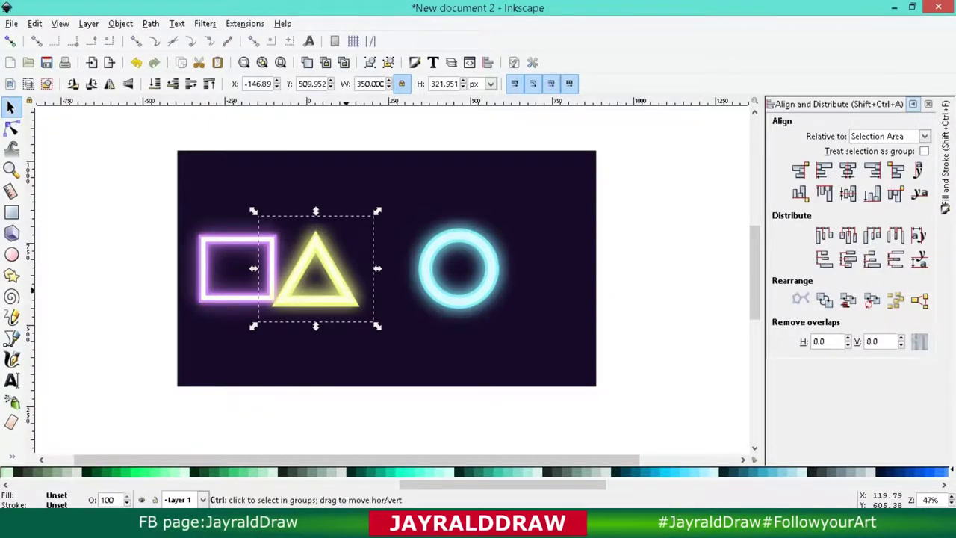
left_click_drag(350, 296, 425, 296)
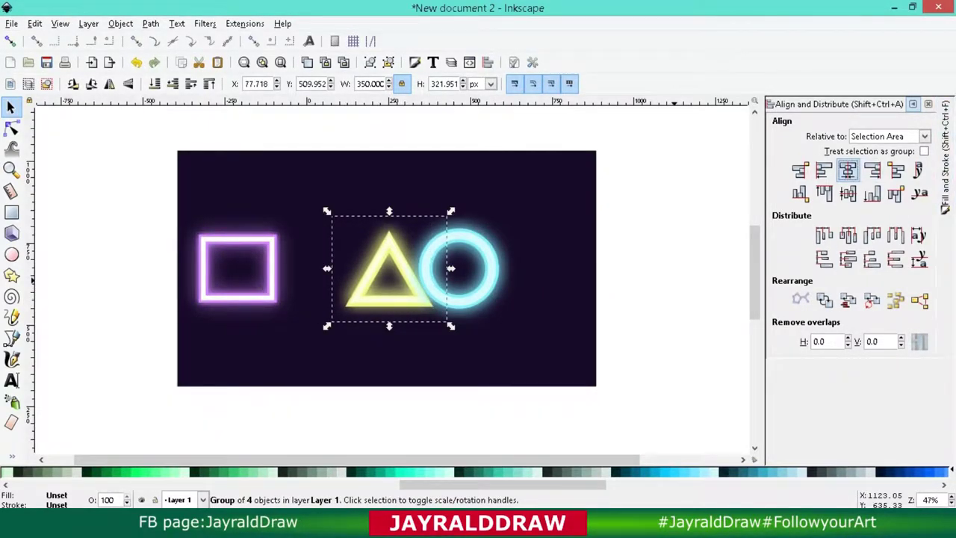
left_click(522, 239, "shift")
left_click(847, 170)
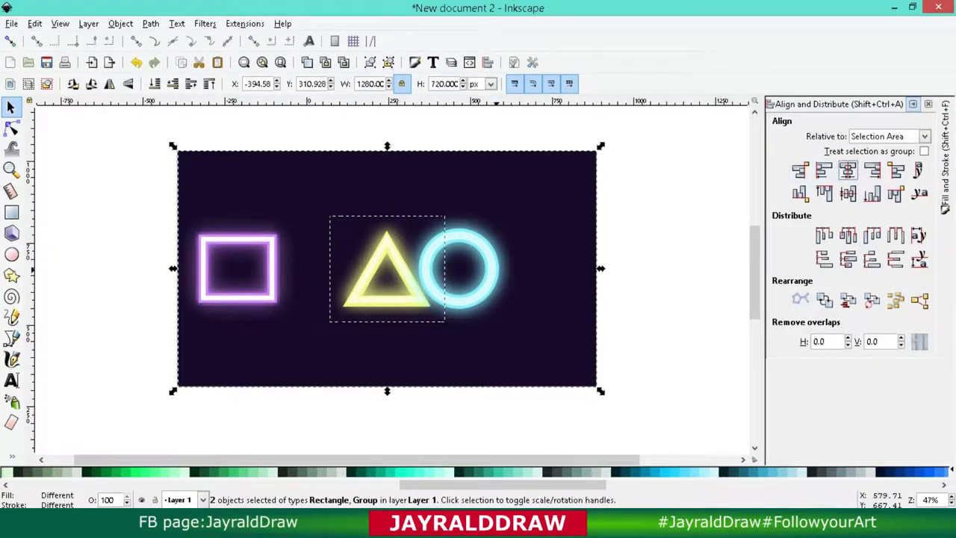
Nudge the circle up, move the square up-right to overlap, and enlarge the triangle to 414 px.
left_click(489, 288)
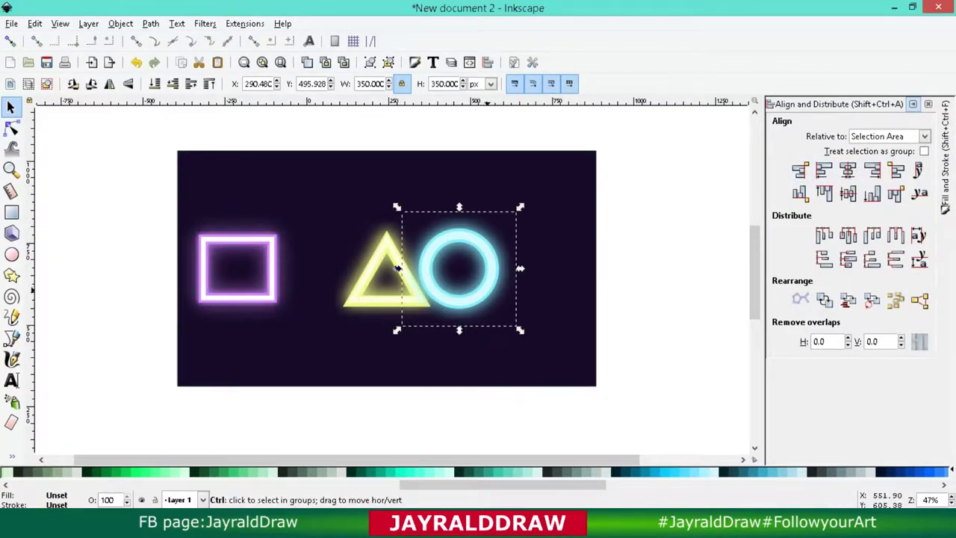
mouse_move(459, 267)
left_mouse_down()
mouse_move(459, 243)
mouse_move(487, 246)
left_mouse_up()
left_click(269, 238)
mouse_move(237, 269)
left_mouse_down()
mouse_move(327, 269)
mouse_move(313, 269)
mouse_move(313, 235)
left_mouse_up()
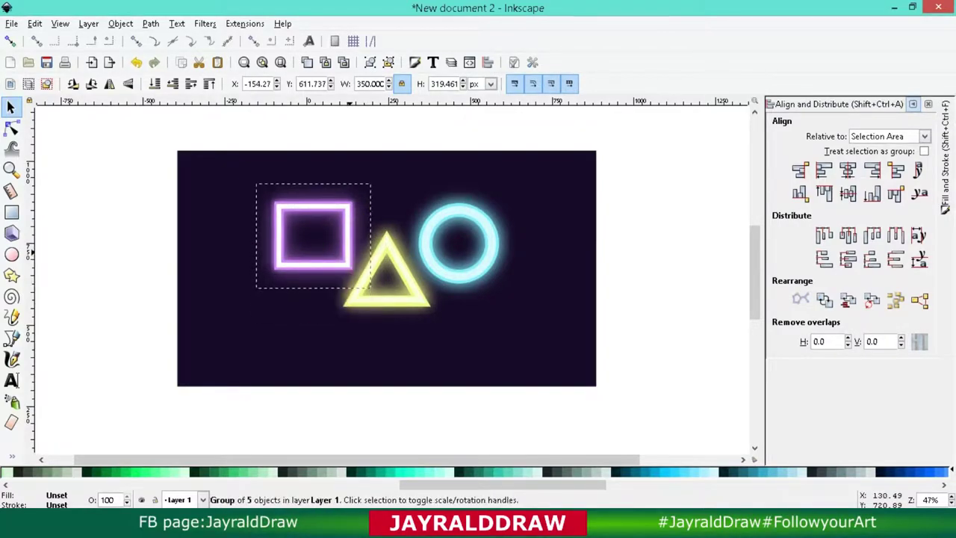
key("Escape")
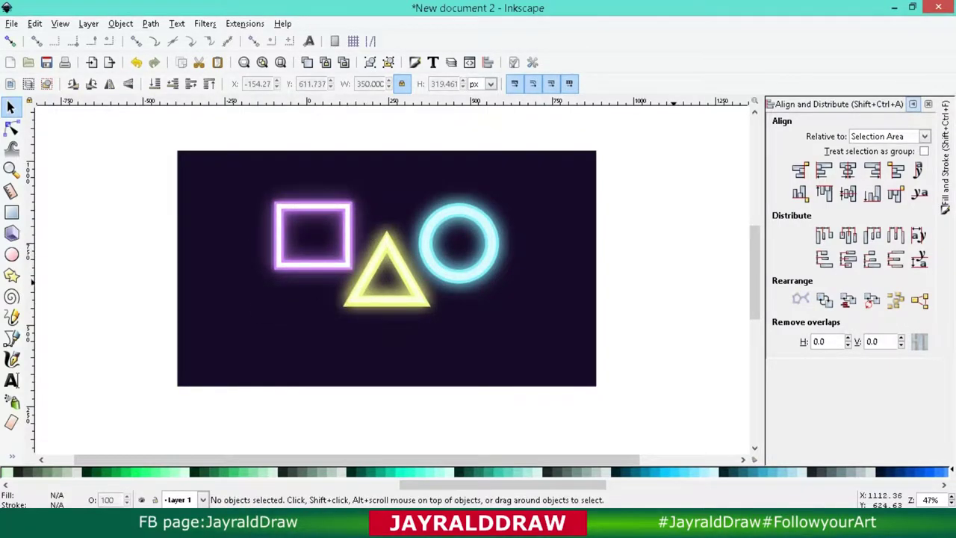
left_click(420, 289)
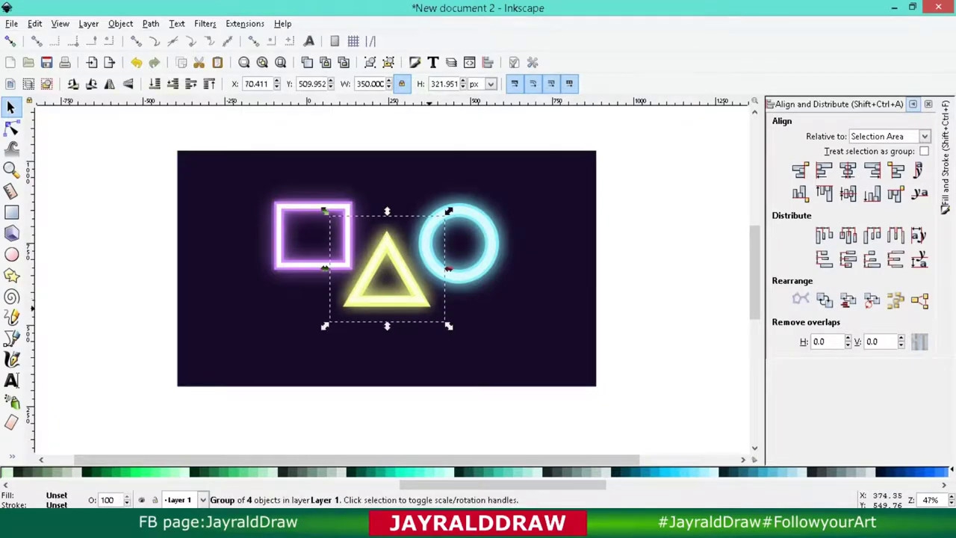
left_click_drag(433, 309, 451, 327)
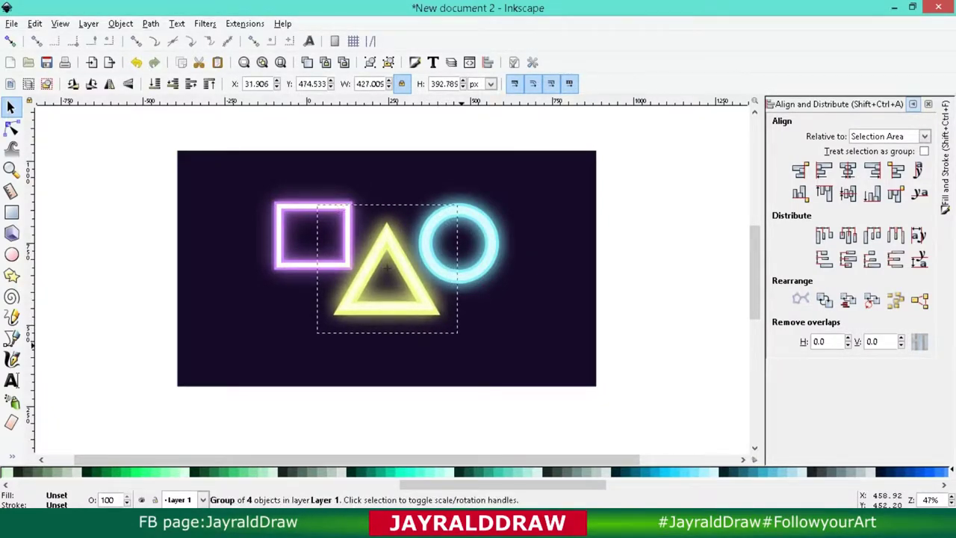
left_click(670, 275)
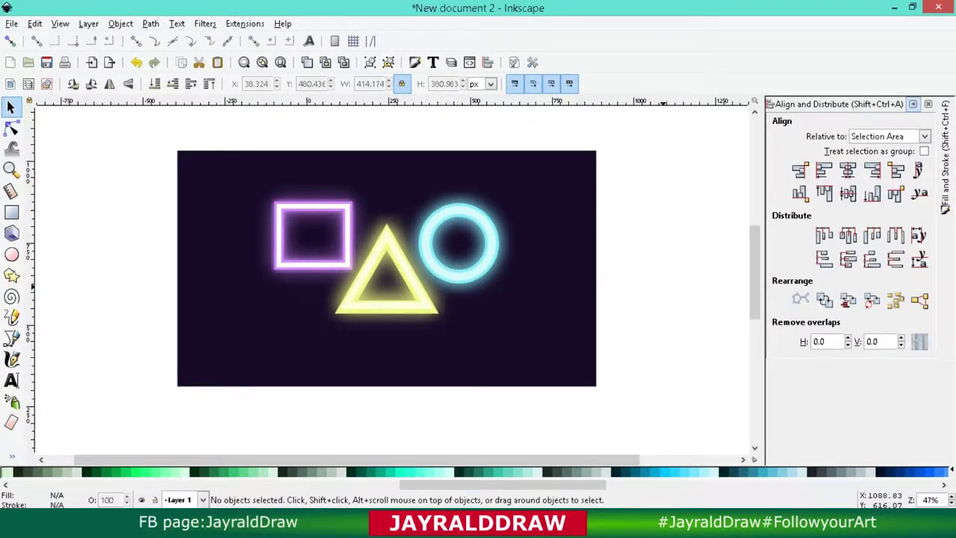
key("Tab")
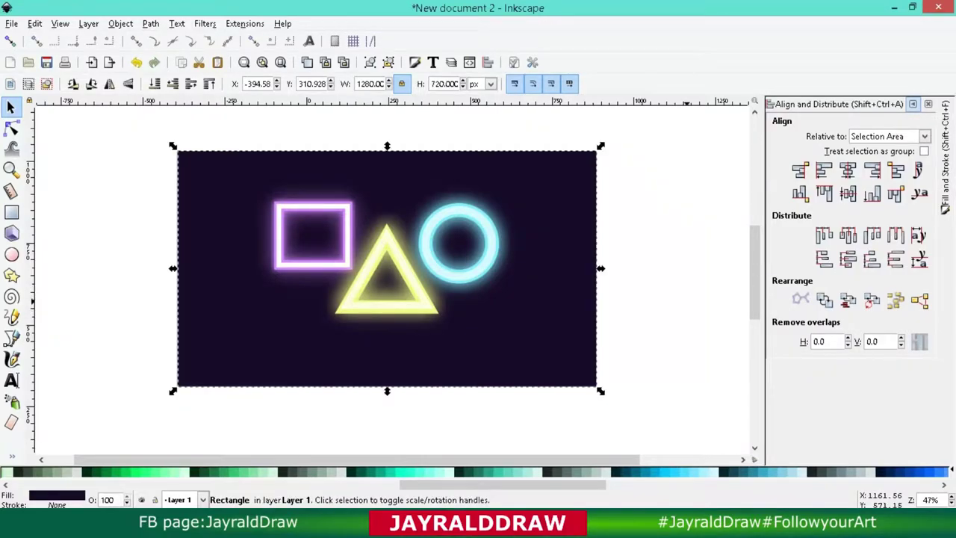